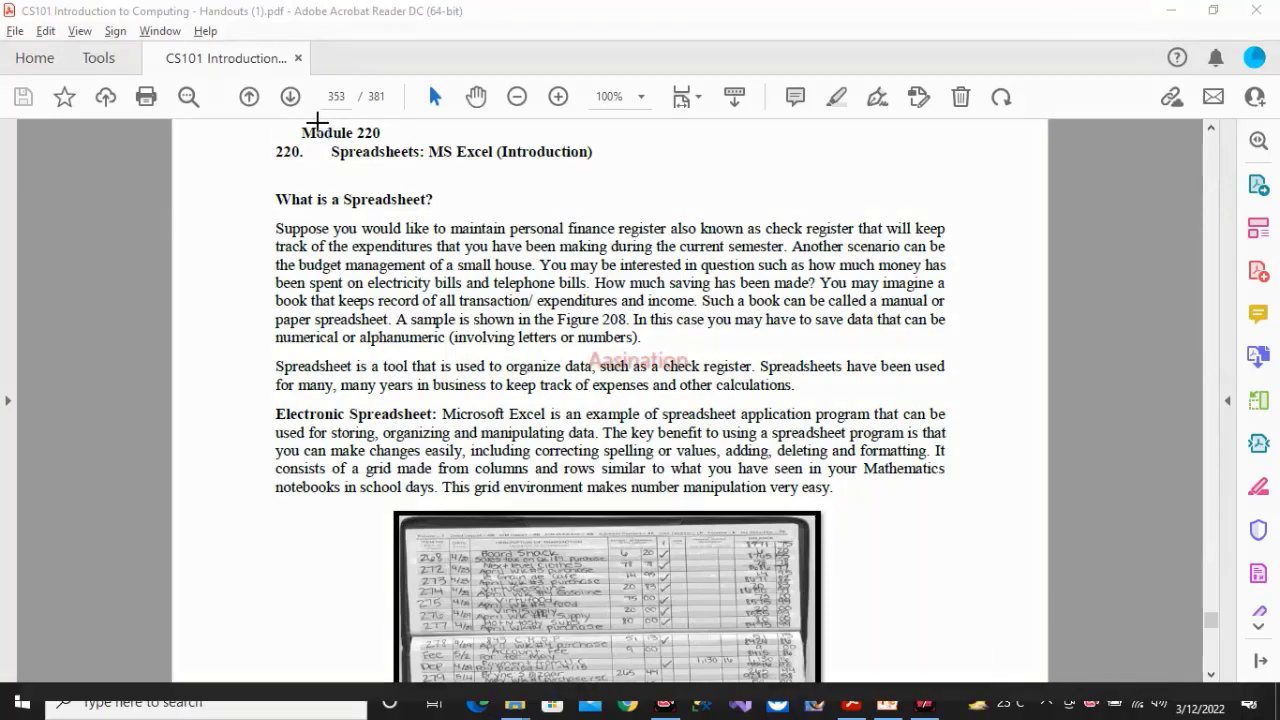
# - Box the Module 220 headings on screen and underline the opening finance register and small house budget scenarios
pyautogui.moveTo(296, 122)
pyautogui.mouseDown()
pyautogui.moveTo(429, 167)
pyautogui.moveTo(595, 170)
pyautogui.mouseUp()
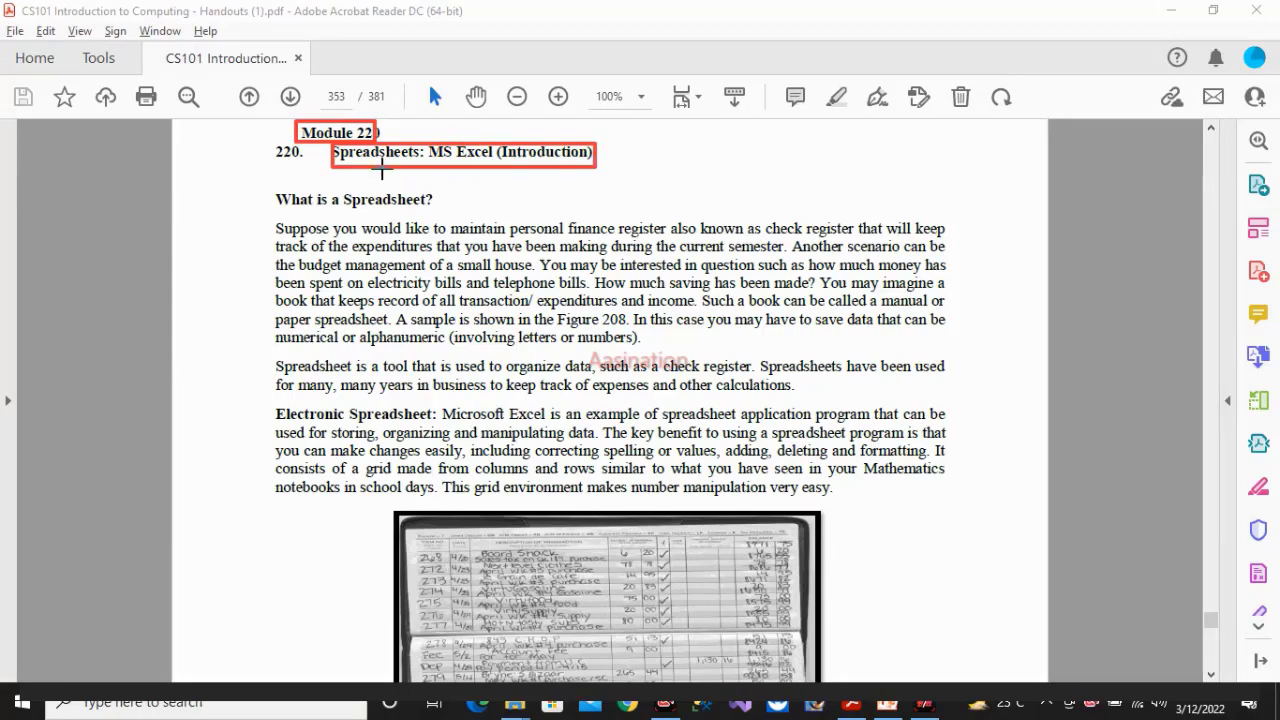
pyautogui.moveTo(270, 182)
pyautogui.mouseDown()
pyautogui.moveTo(303, 200)
pyautogui.moveTo(445, 213)
pyautogui.mouseUp()
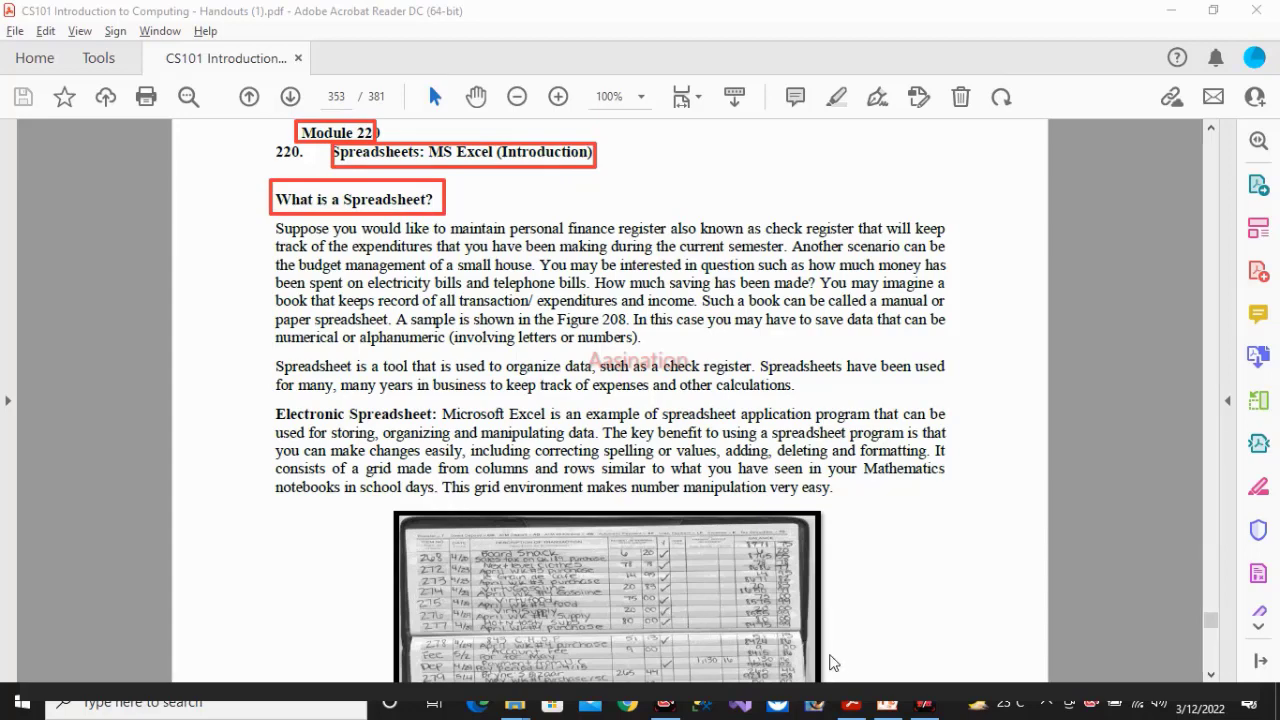
pyautogui.moveTo(278, 236); pyautogui.dragTo(946, 233)
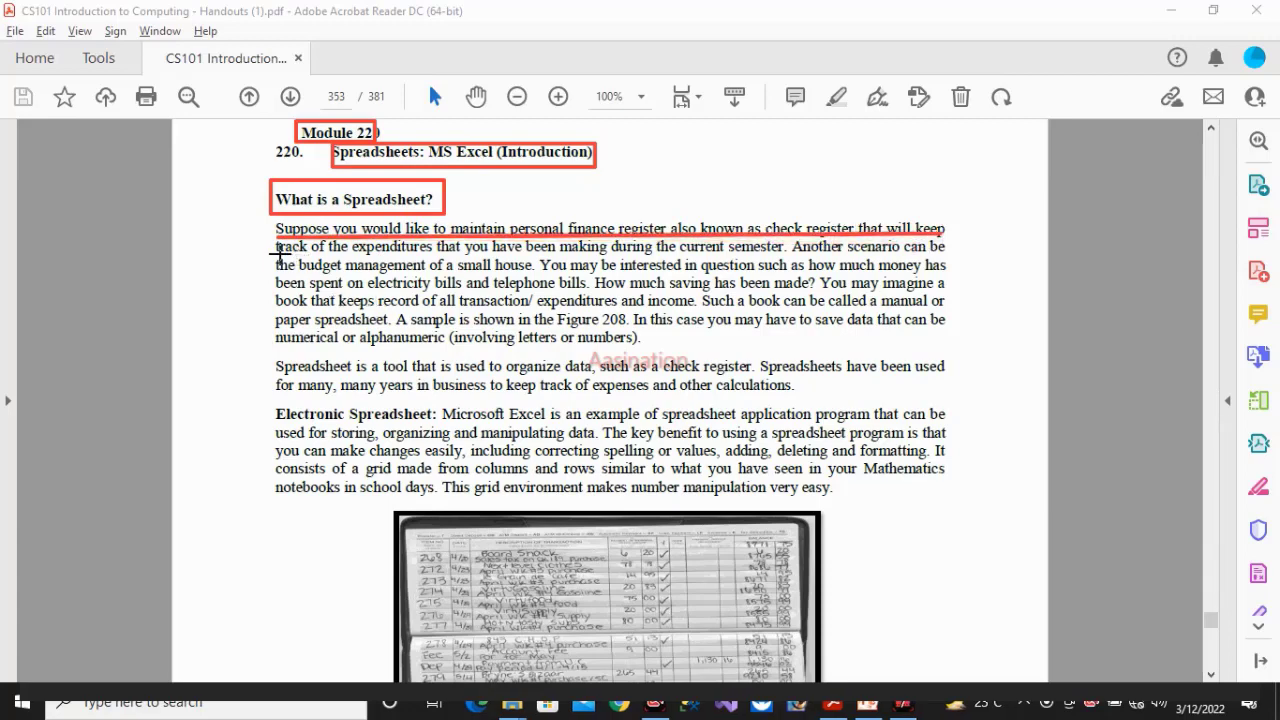
pyautogui.moveTo(277, 254); pyautogui.dragTo(781, 254)
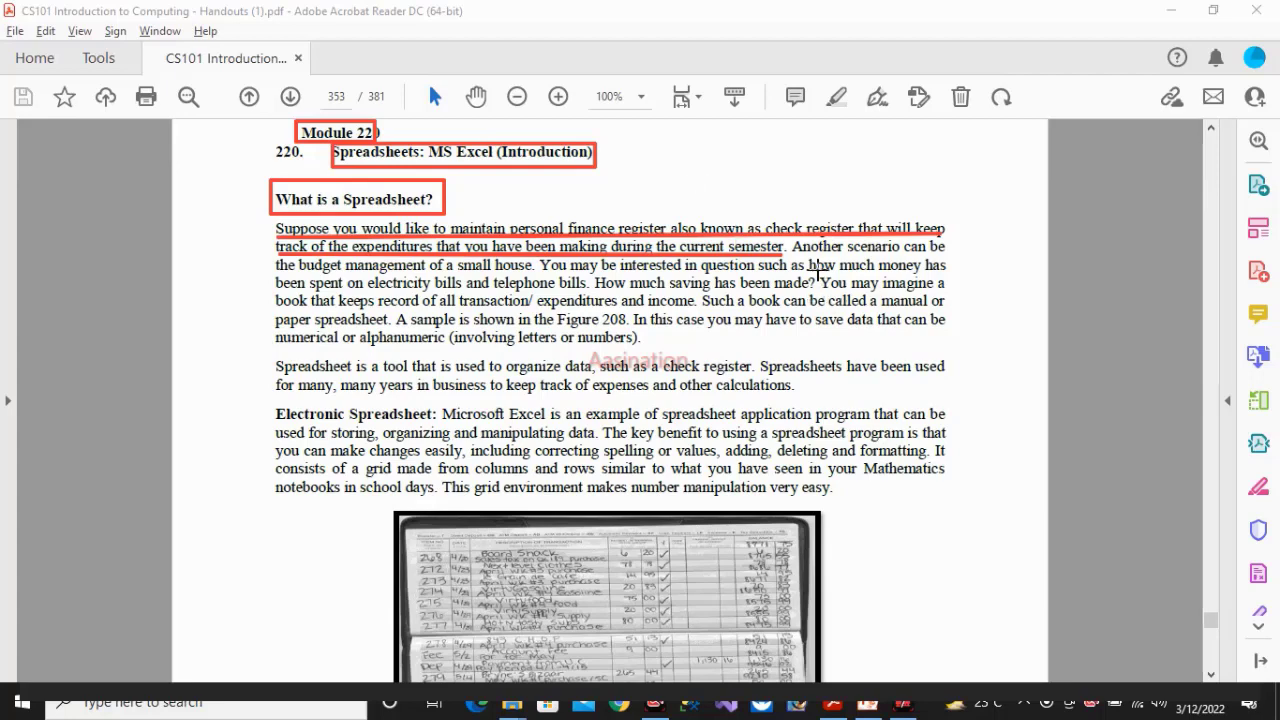
pyautogui.moveTo(796, 257); pyautogui.dragTo(924, 258)
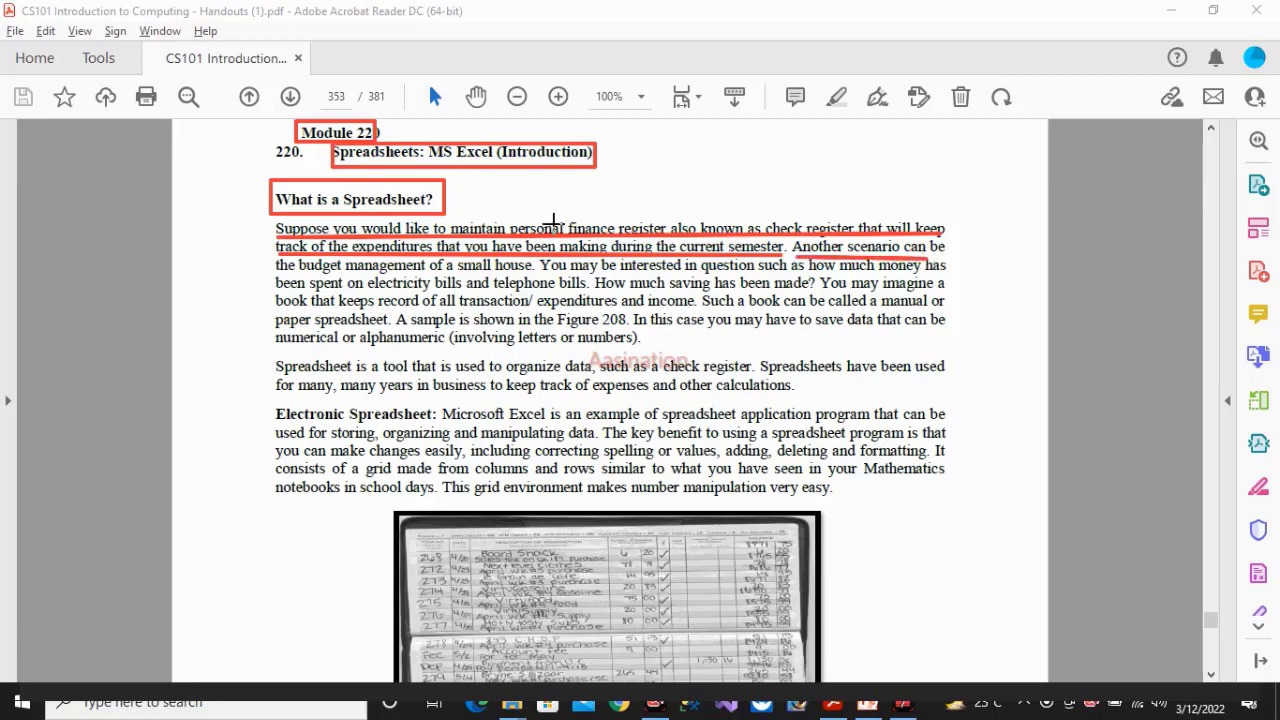
pyautogui.moveTo(278, 265); pyautogui.dragTo(538, 266)
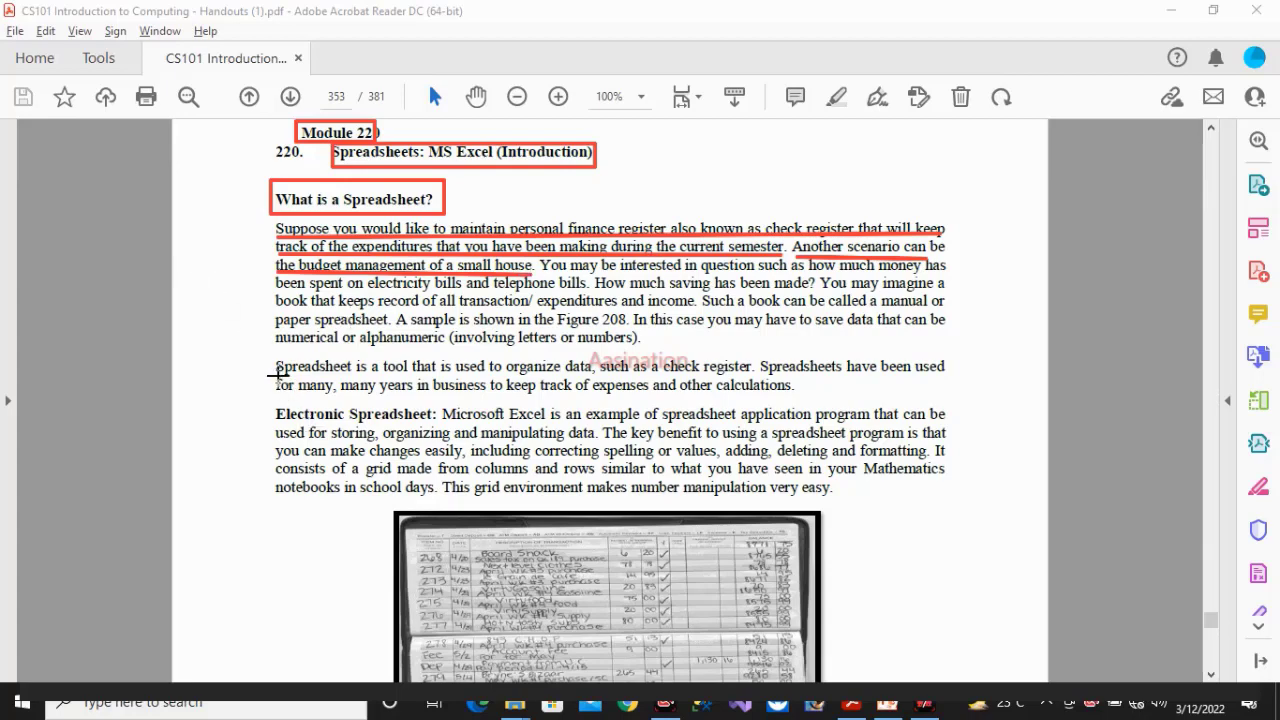
# - Underline the paragraph defining a spreadsheet and its use in business, and clear all on-screen marks
pyautogui.moveTo(277, 374); pyautogui.dragTo(756, 376)
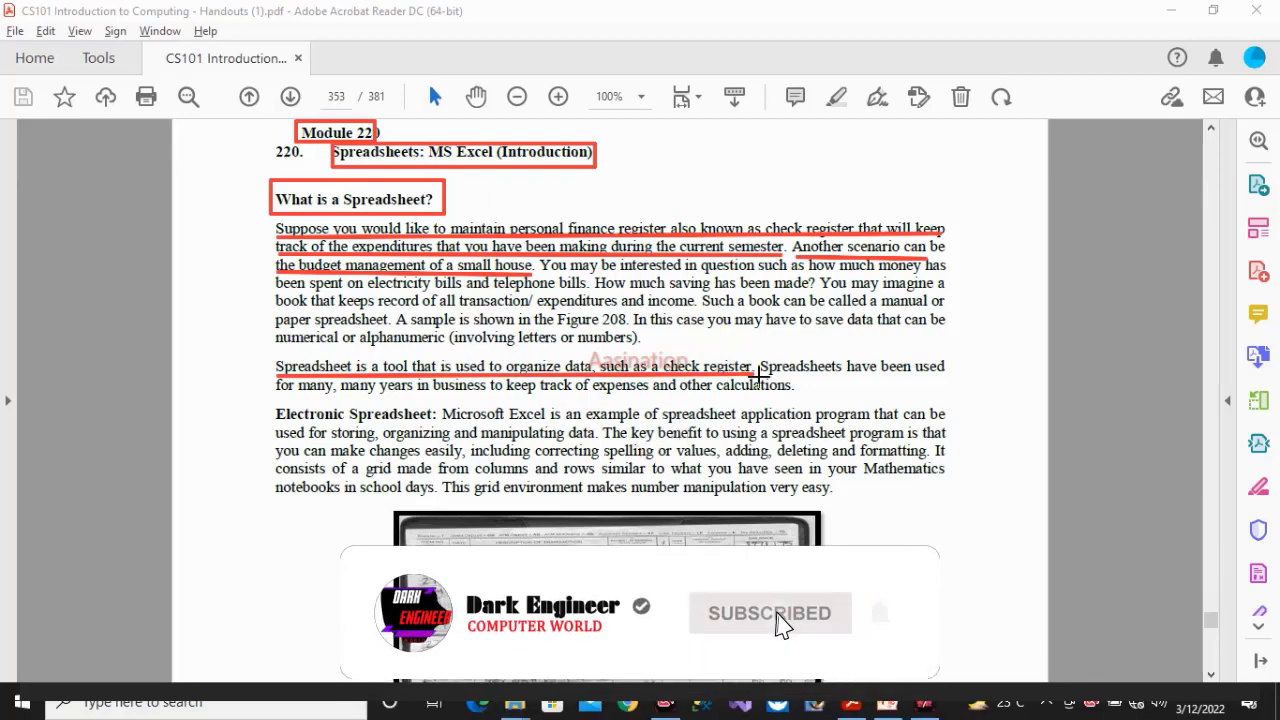
pyautogui.moveTo(760, 372); pyautogui.dragTo(945, 369)
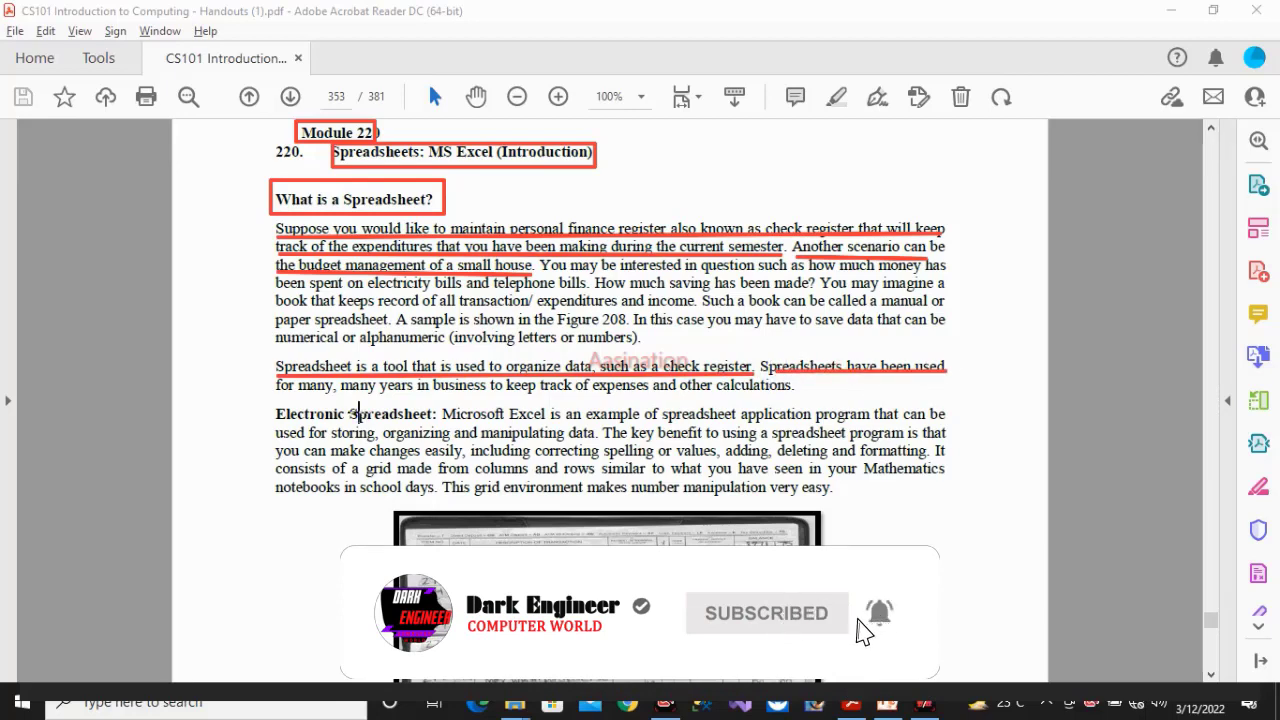
pyautogui.moveTo(278, 395); pyautogui.dragTo(800, 392)
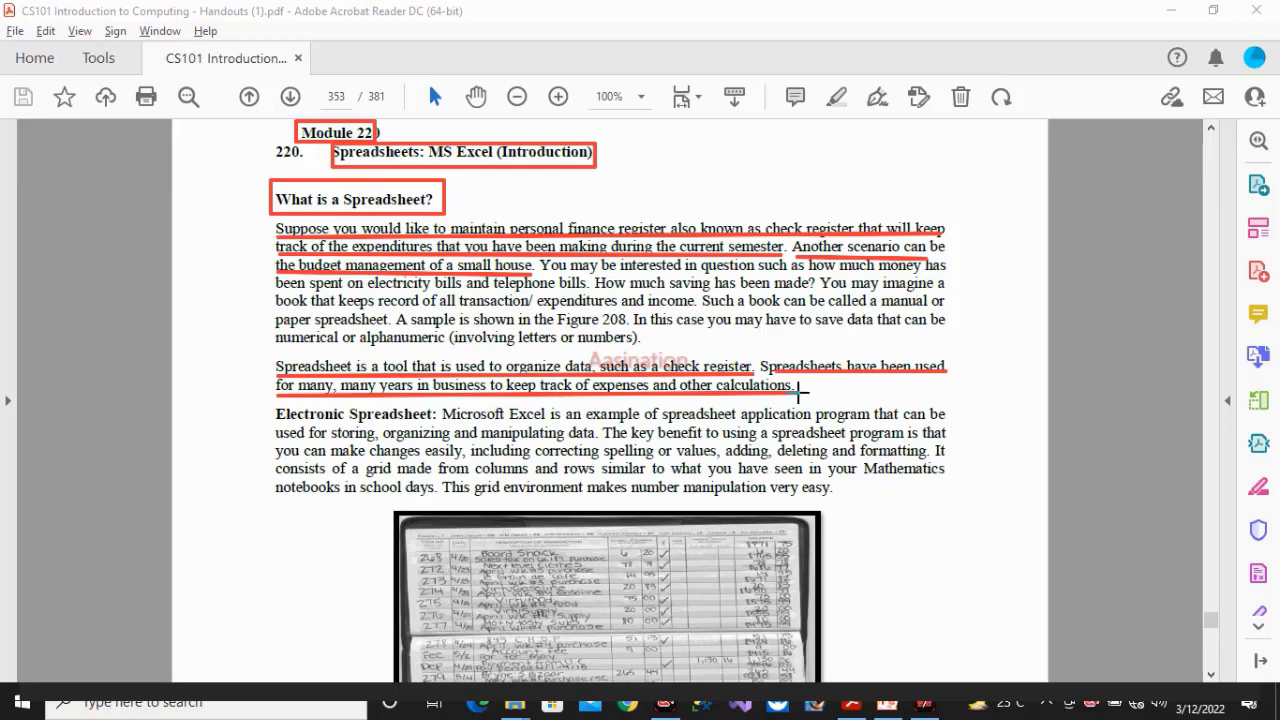
pyautogui.press('Escape')
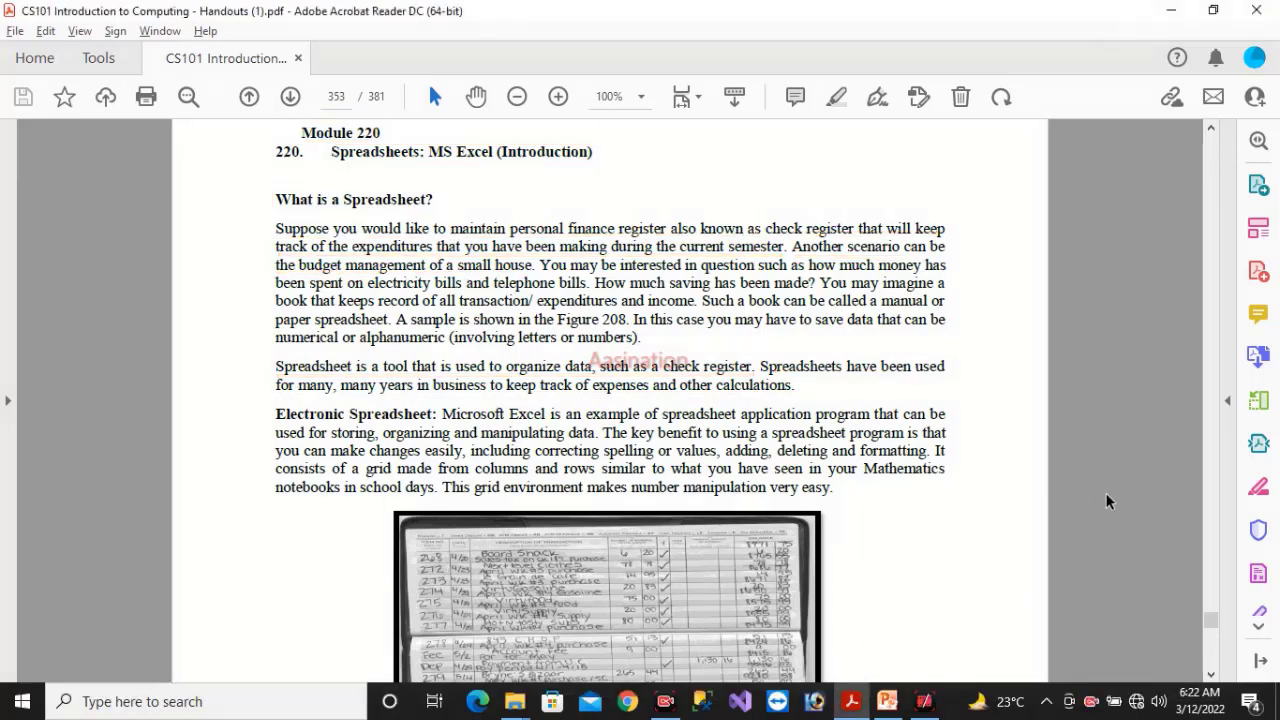
# - Look through the Figure 208 spreadsheet example, the Figure 209 Excel layout, and the Cell Formatting and Charts sections
pyautogui.scroll(-10, 1106, 493)
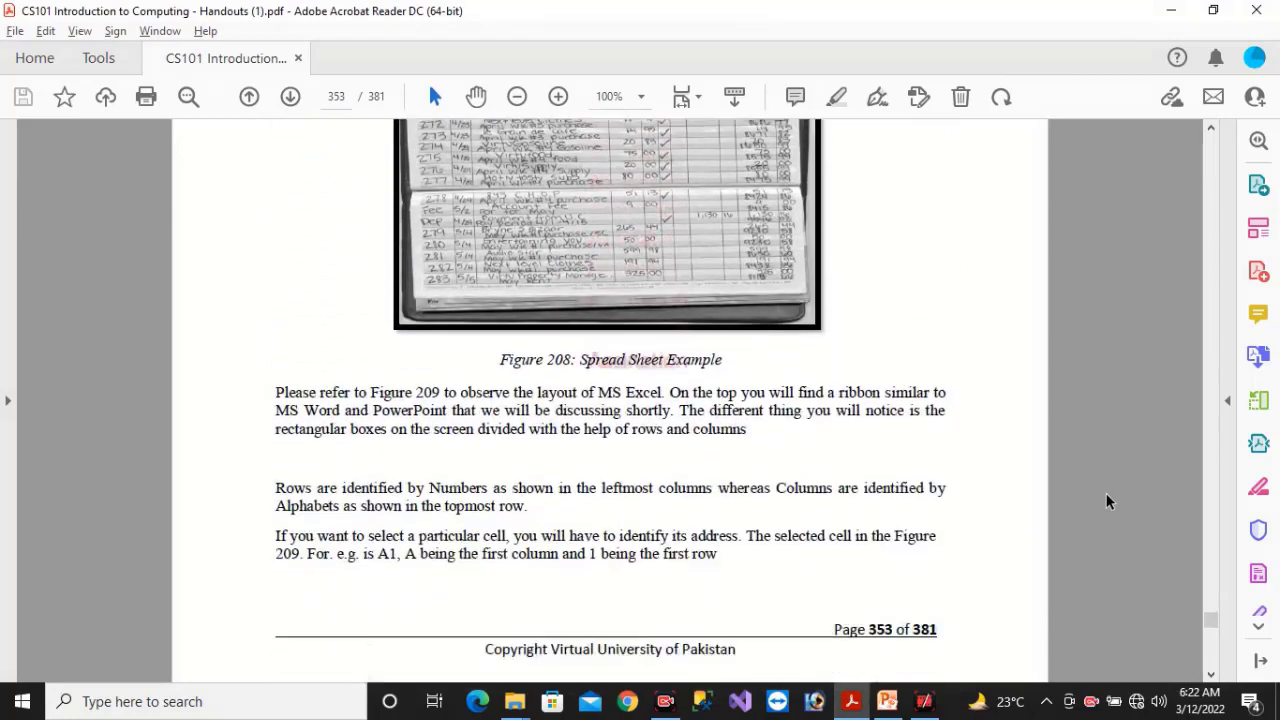
pyautogui.scroll(3, 1106, 493)
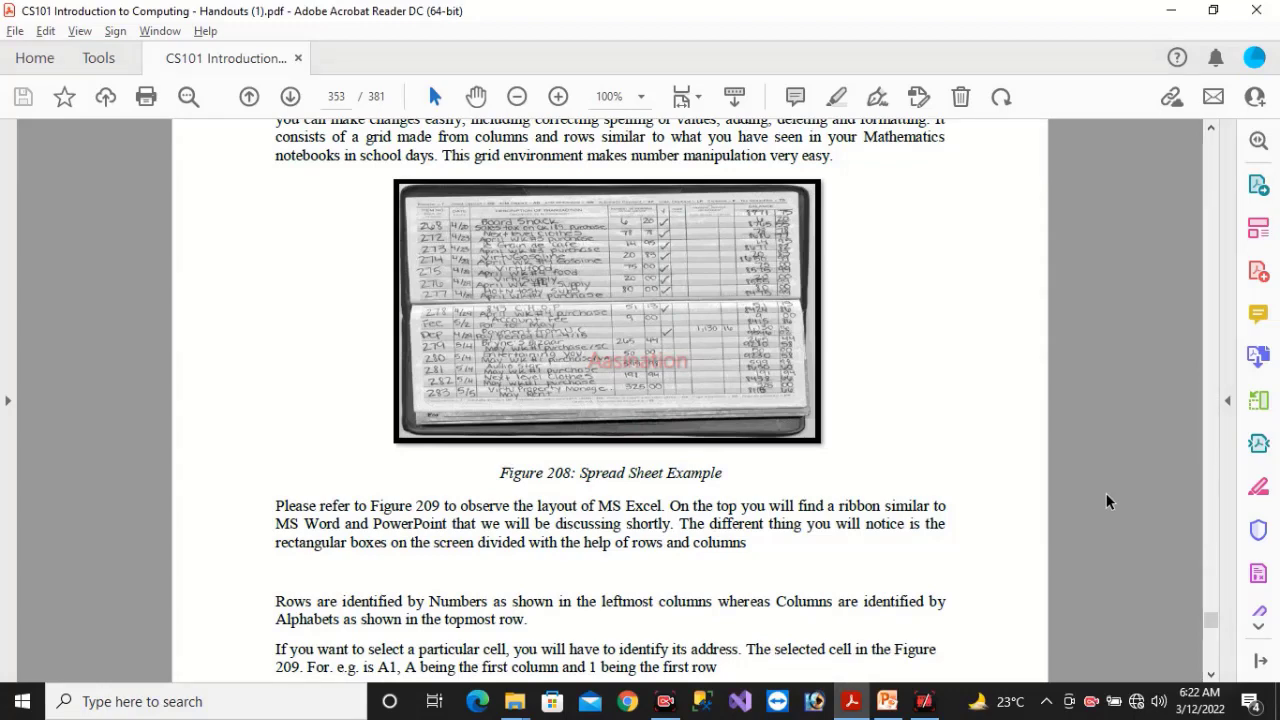
pyautogui.scroll(-10, 1106, 493)
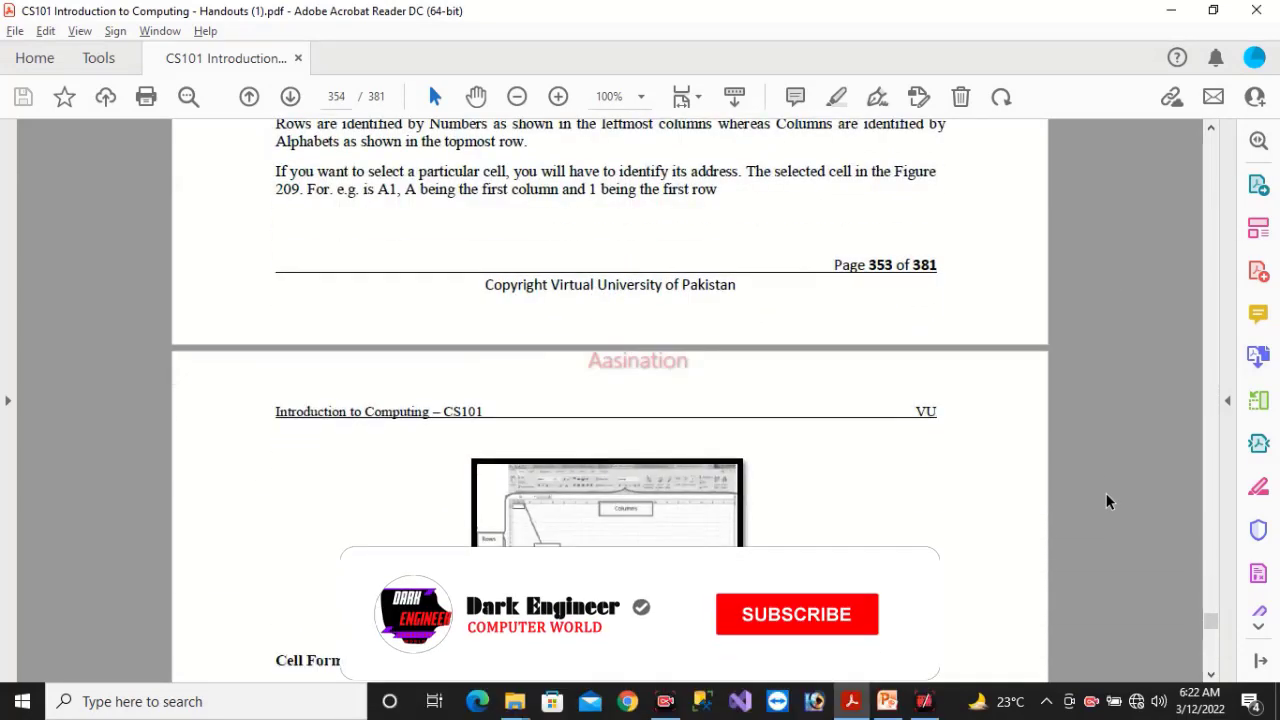
pyautogui.scroll(-6, 1106, 493)
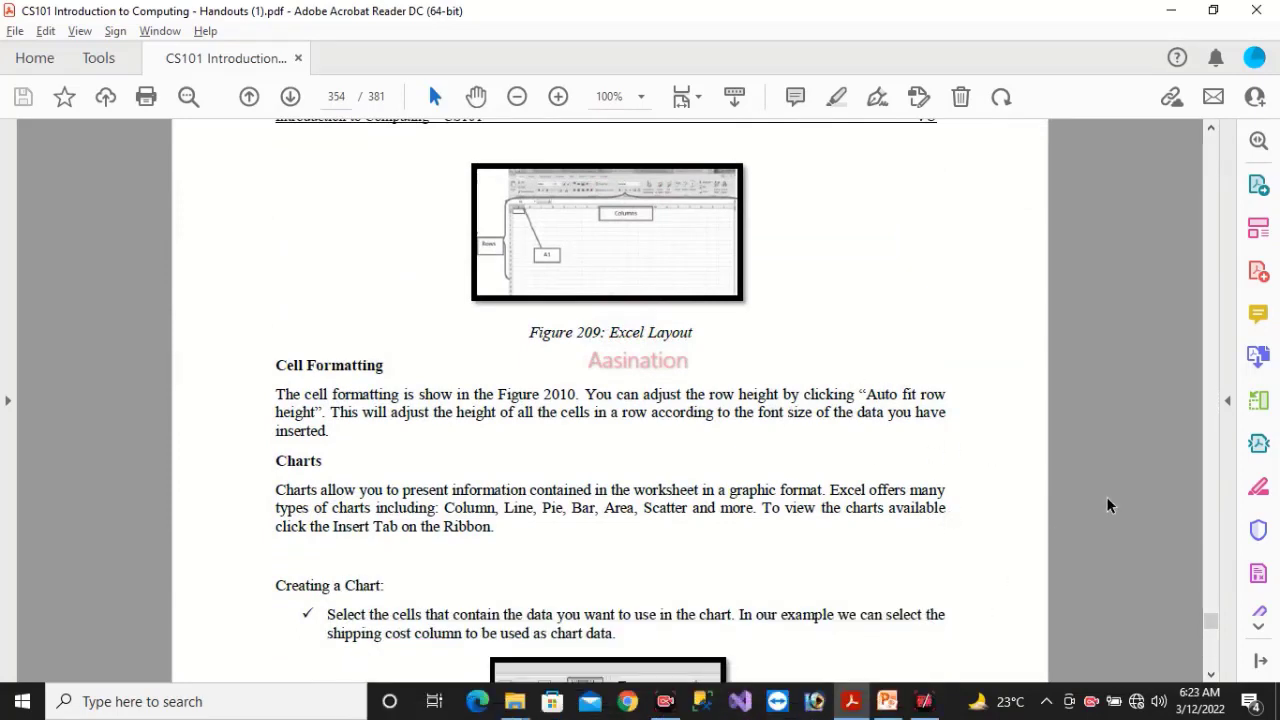
pyautogui.scroll(-3, 1107, 498)
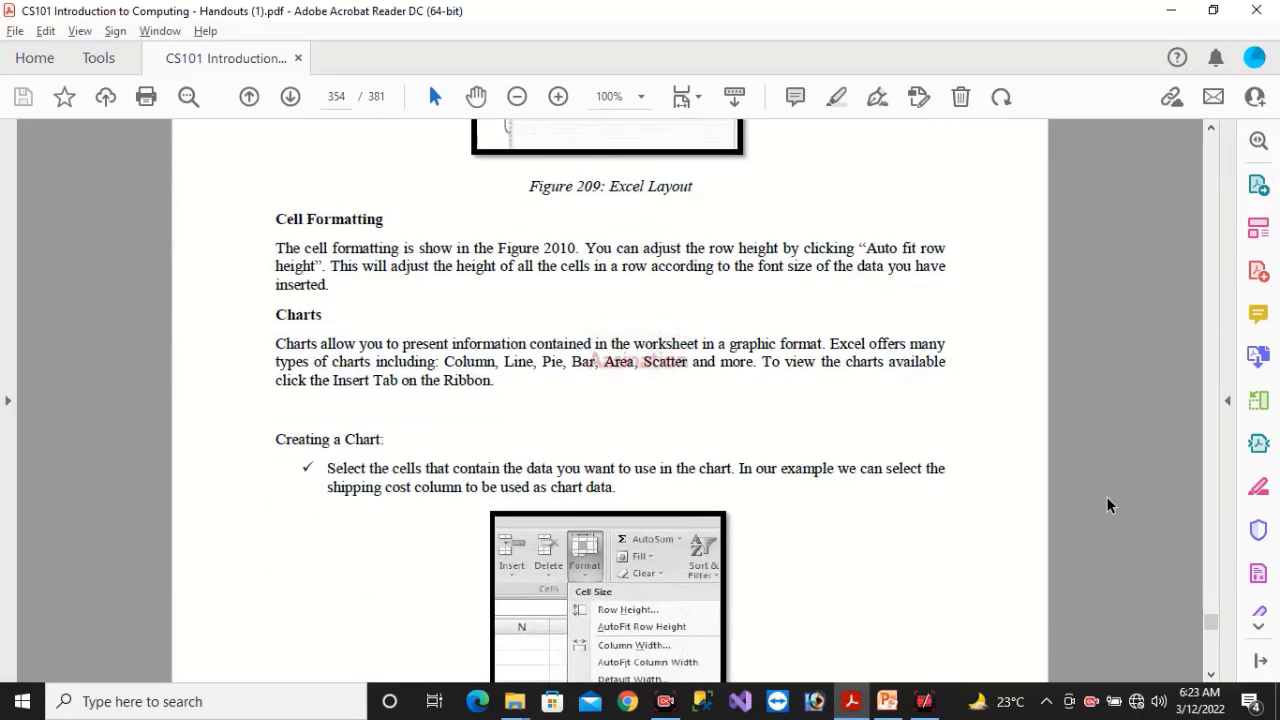
# - Search Windows for "excel" and open Microsoft Excel 2010 with a blank workbook
pyautogui.click(234, 697)
pyautogui.write('e')
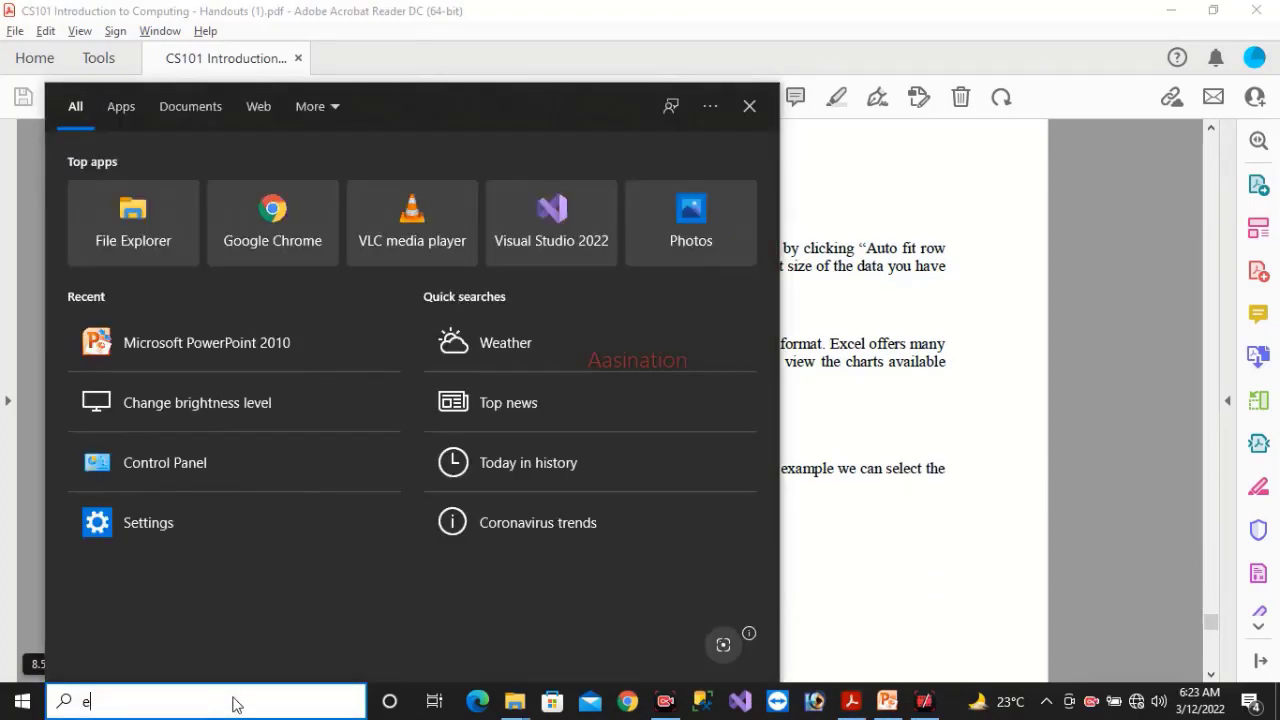
pyautogui.write('xcel')
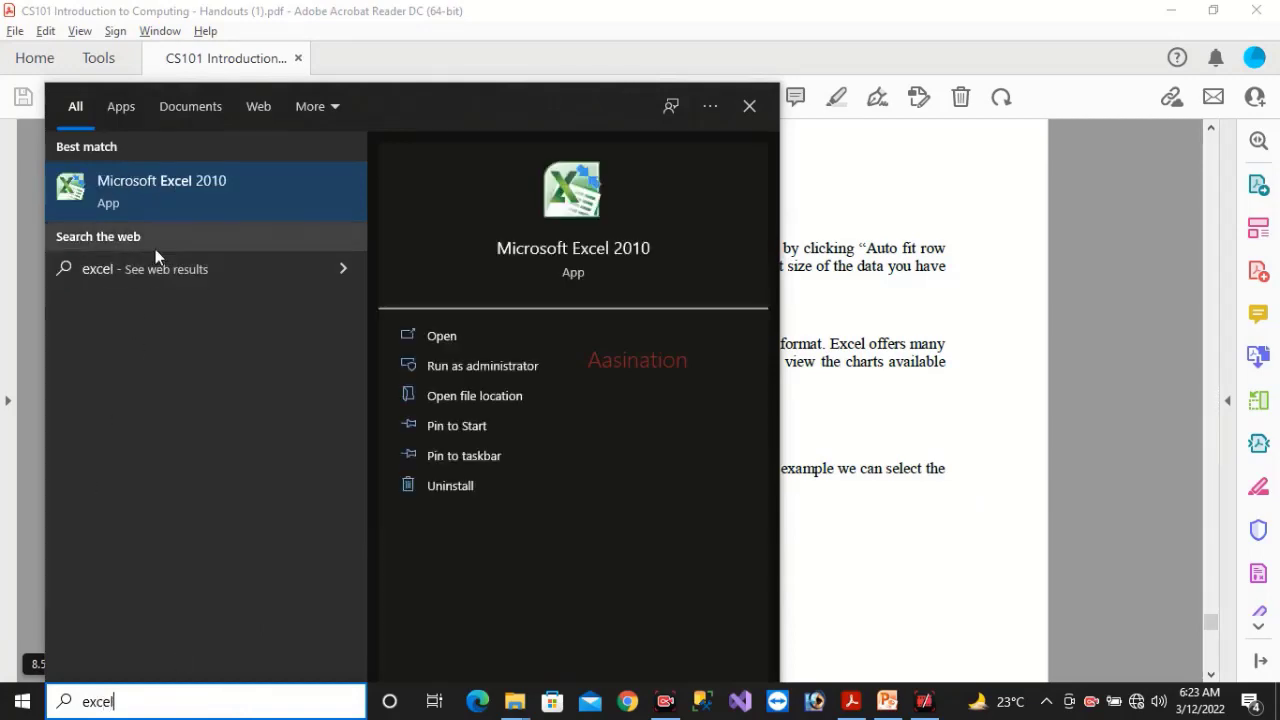
pyautogui.click(180, 187)
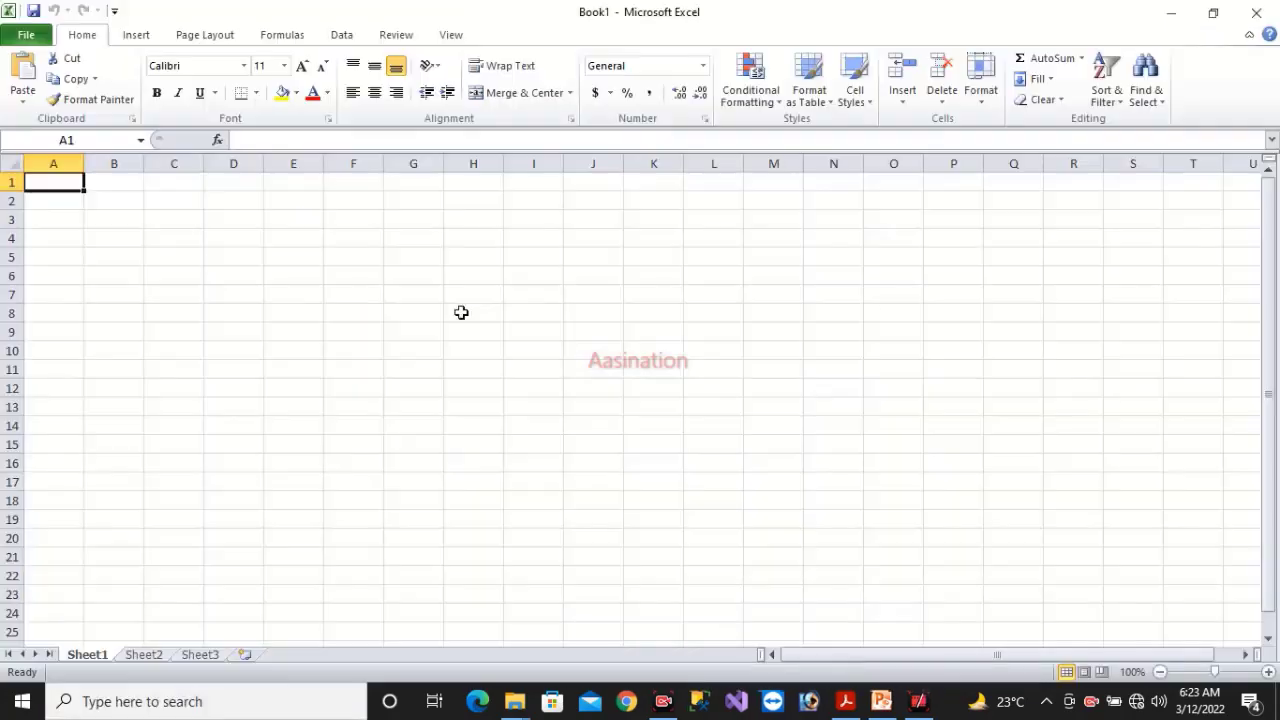
pyautogui.click(848, 528)
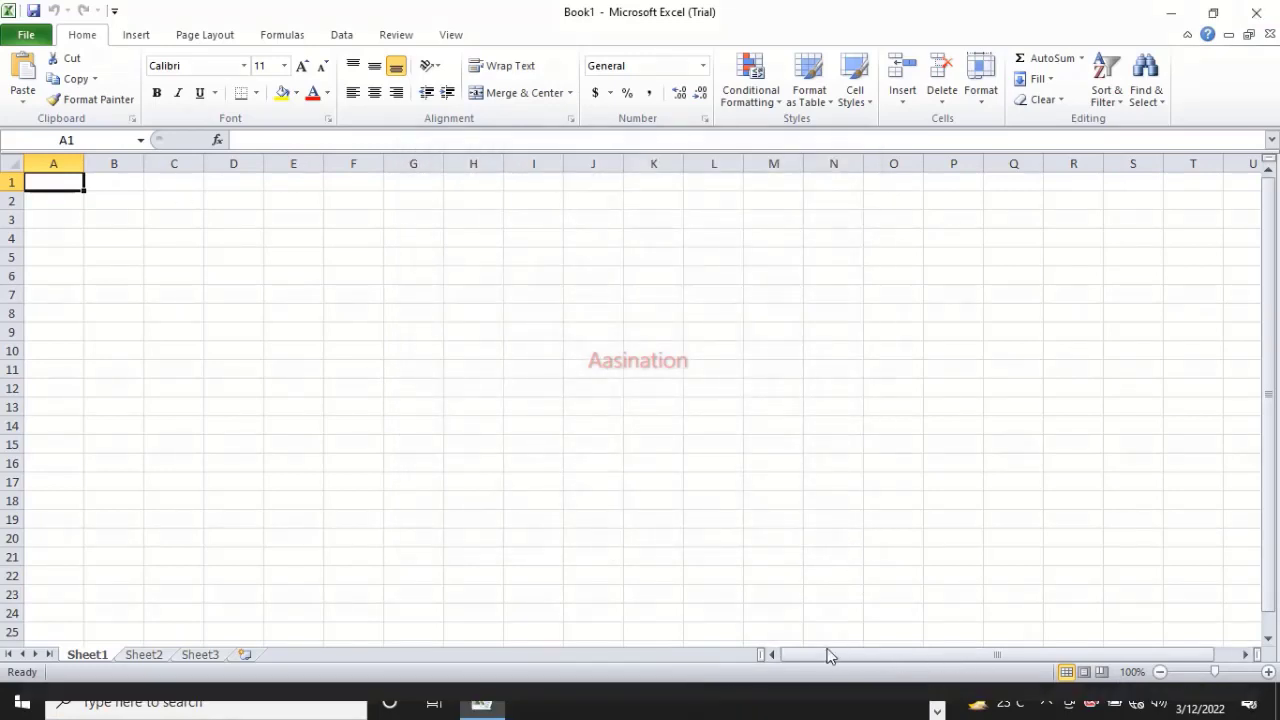
# - Draw temporary boxes over the first columns and top rows of the blank sheet, and clear them
pyautogui.moveTo(57, 174); pyautogui.dragTo(102, 391)
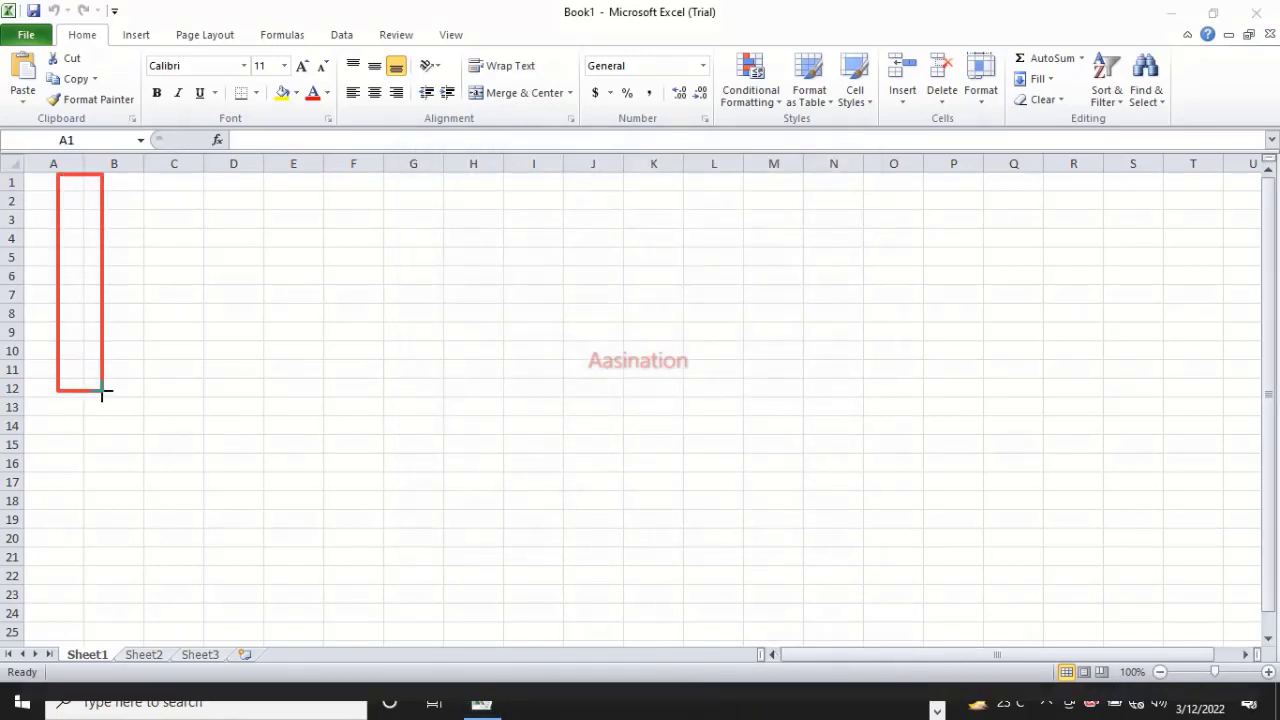
pyautogui.moveTo(188, 180)
pyautogui.mouseDown()
pyautogui.moveTo(437, 254)
pyautogui.moveTo(420, 229)
pyautogui.moveTo(425, 241)
pyautogui.mouseUp()
pyautogui.press('Escape')
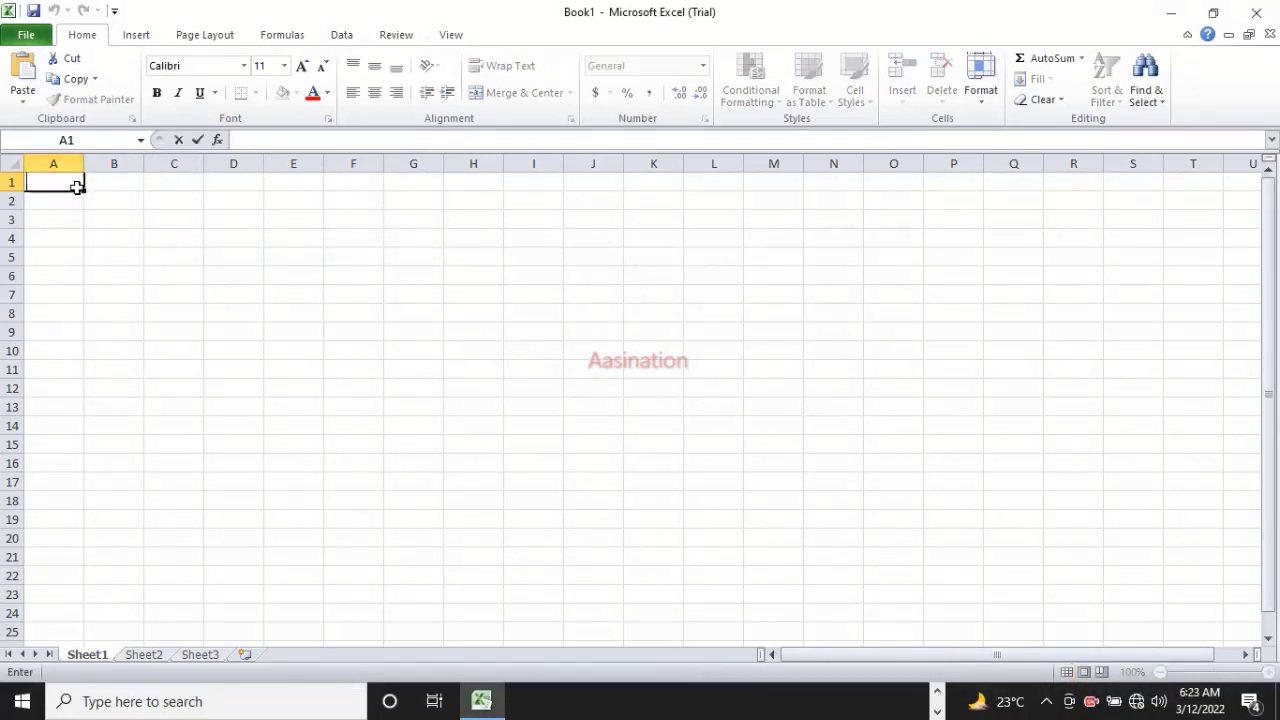
# - Enter the column headers "Ser No" in A1 and "Bill" in B1
pyautogui.write('Ser No')
pyautogui.press('Tab')
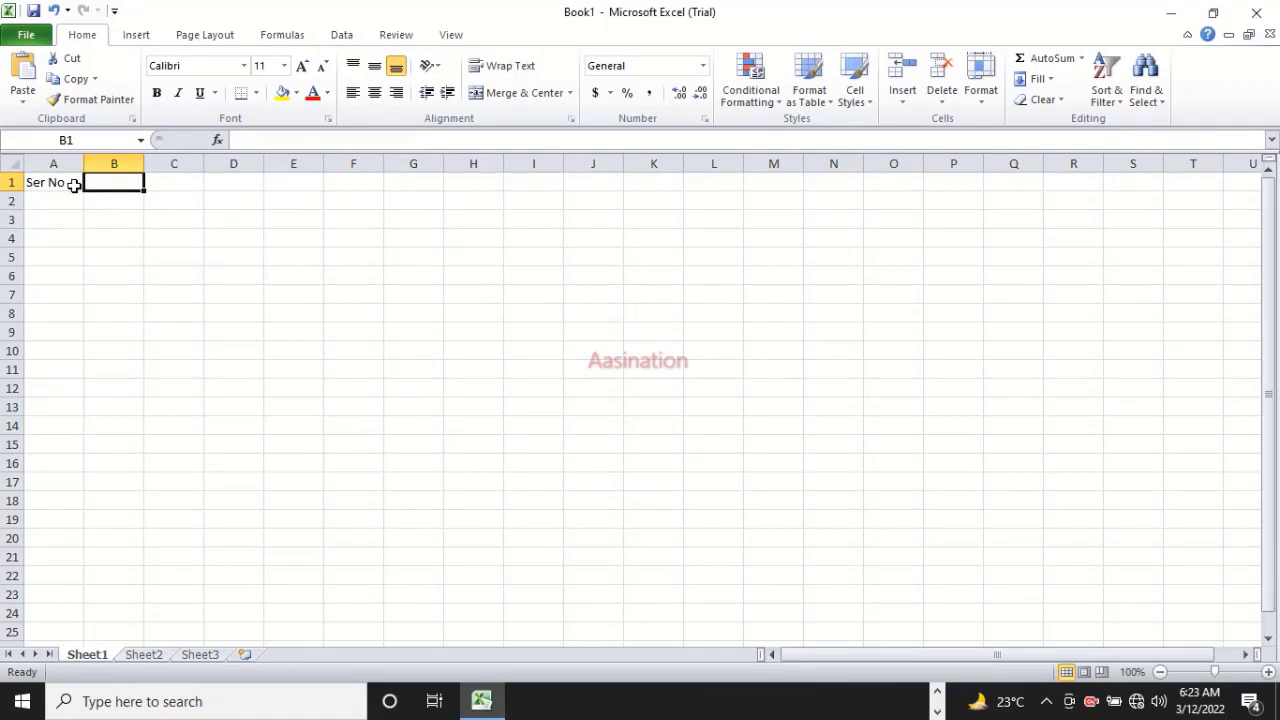
pyautogui.write('Bill')
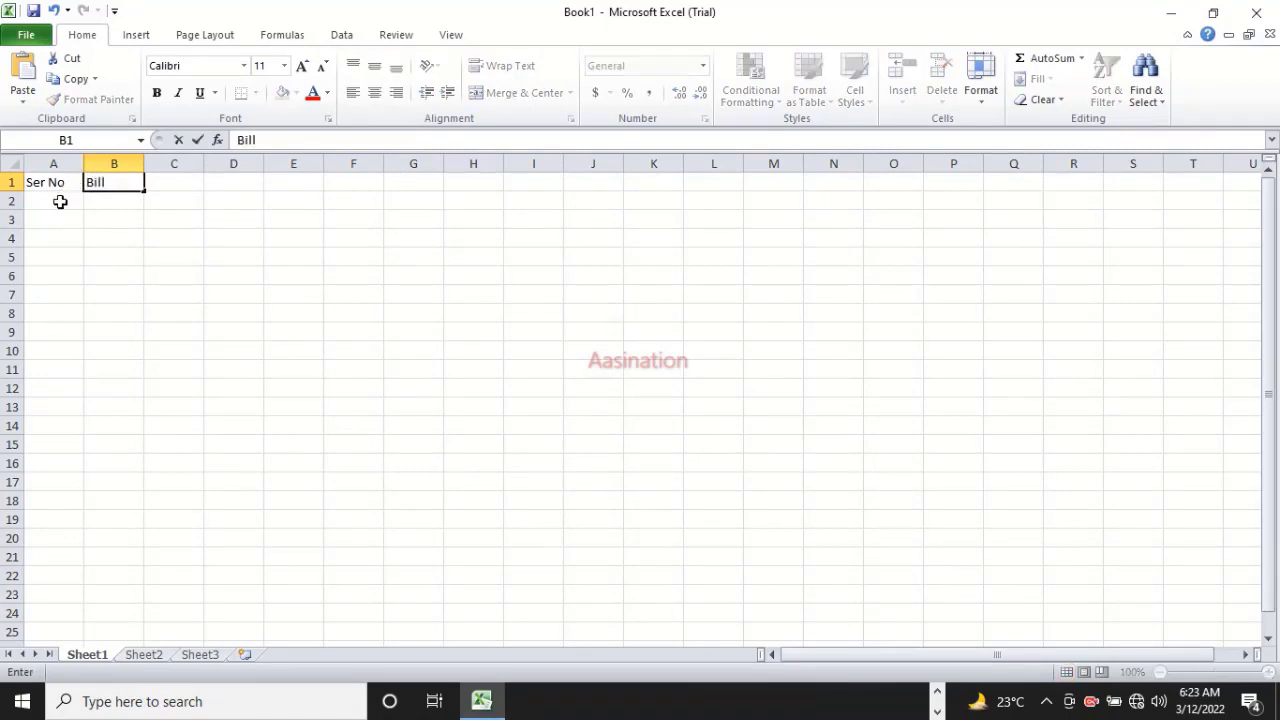
pyautogui.press('Return')
# - Enter serial numbers 1 to 5 in A2:A6 and extend the series down to 18 in A19
pyautogui.write('1')
pyautogui.press('Return')
pyautogui.write('2')
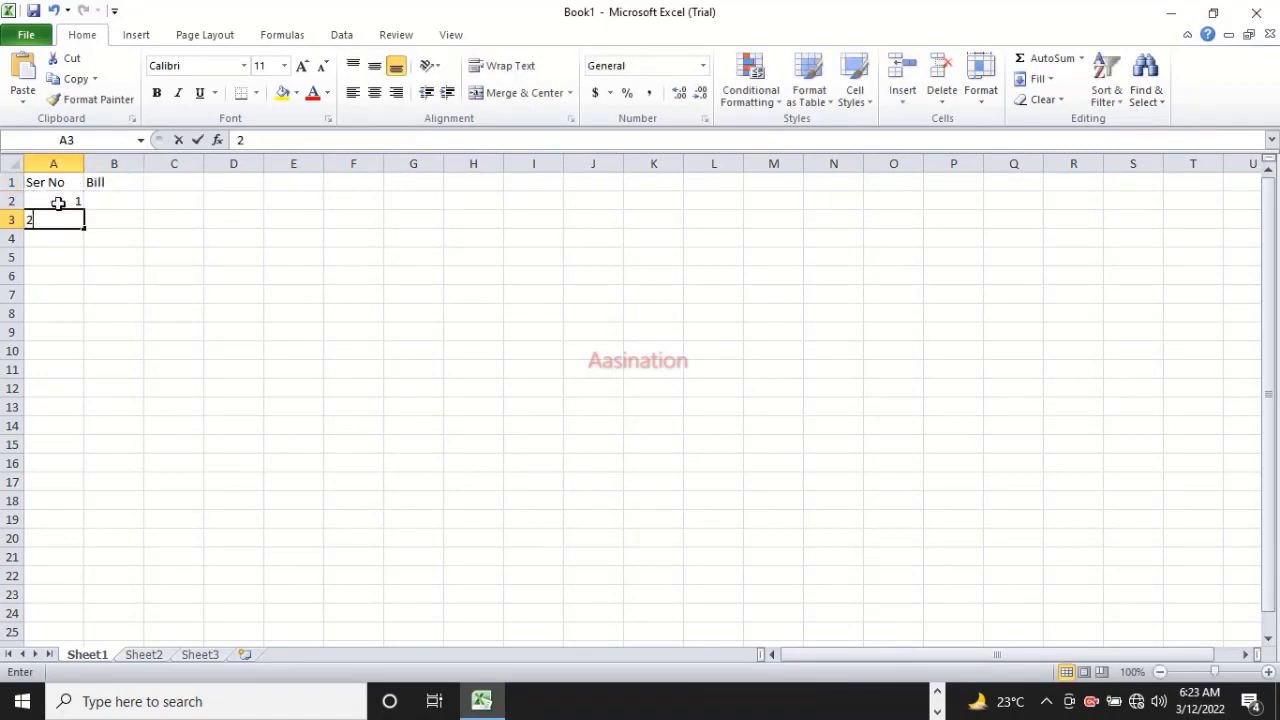
pyautogui.press('Return')
pyautogui.write('3')
pyautogui.press('Return')
pyautogui.write('4')
pyautogui.press('Return')
pyautogui.write('5')
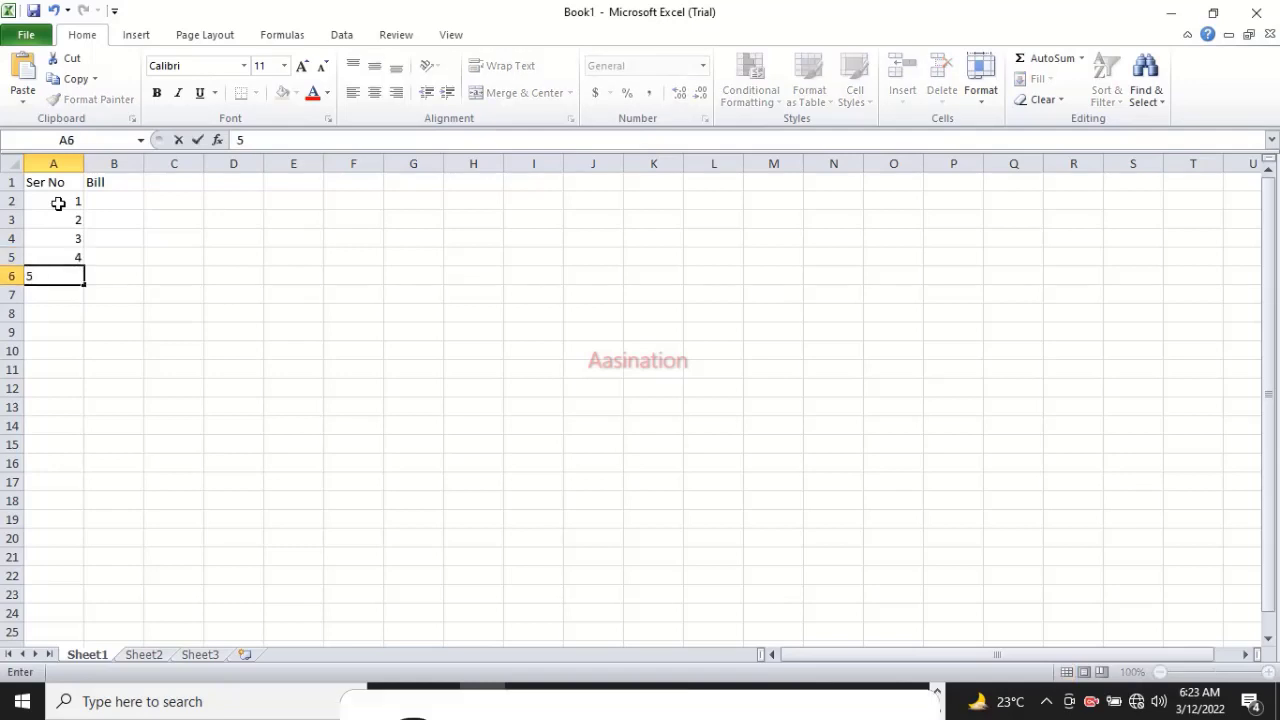
pyautogui.click(114, 296)
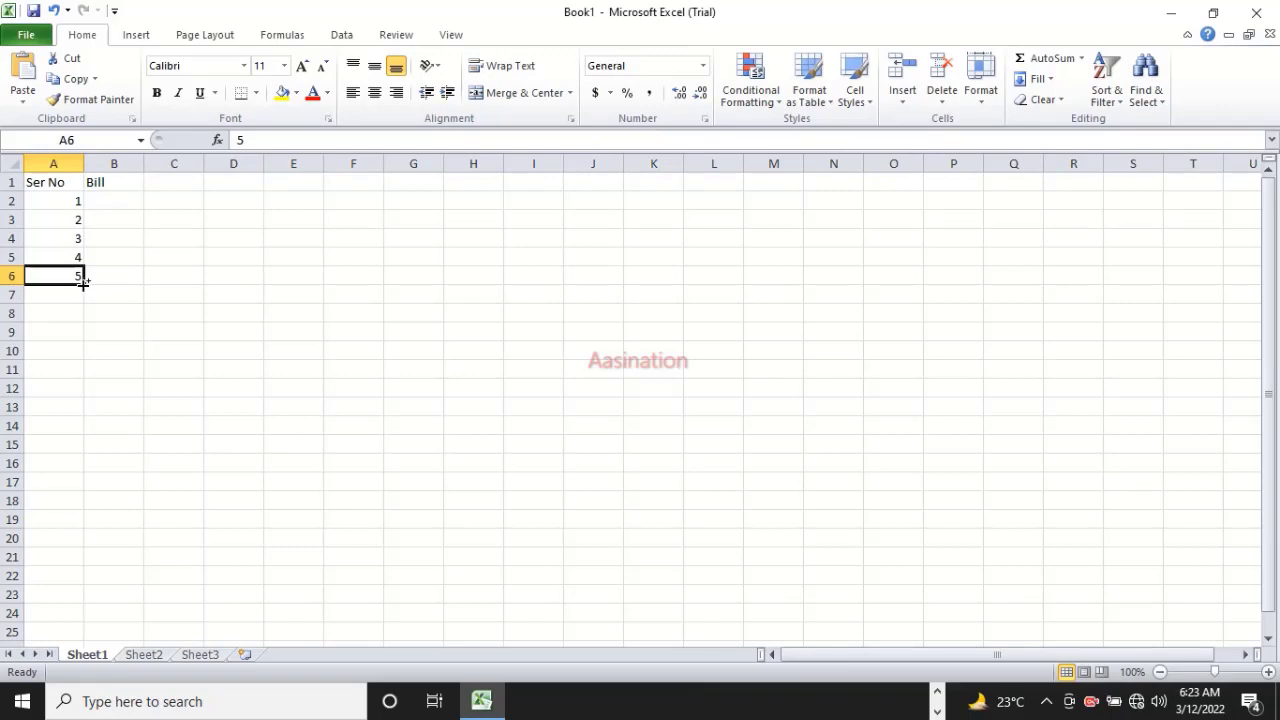
pyautogui.moveTo(83, 283); pyautogui.dragTo(77, 527)
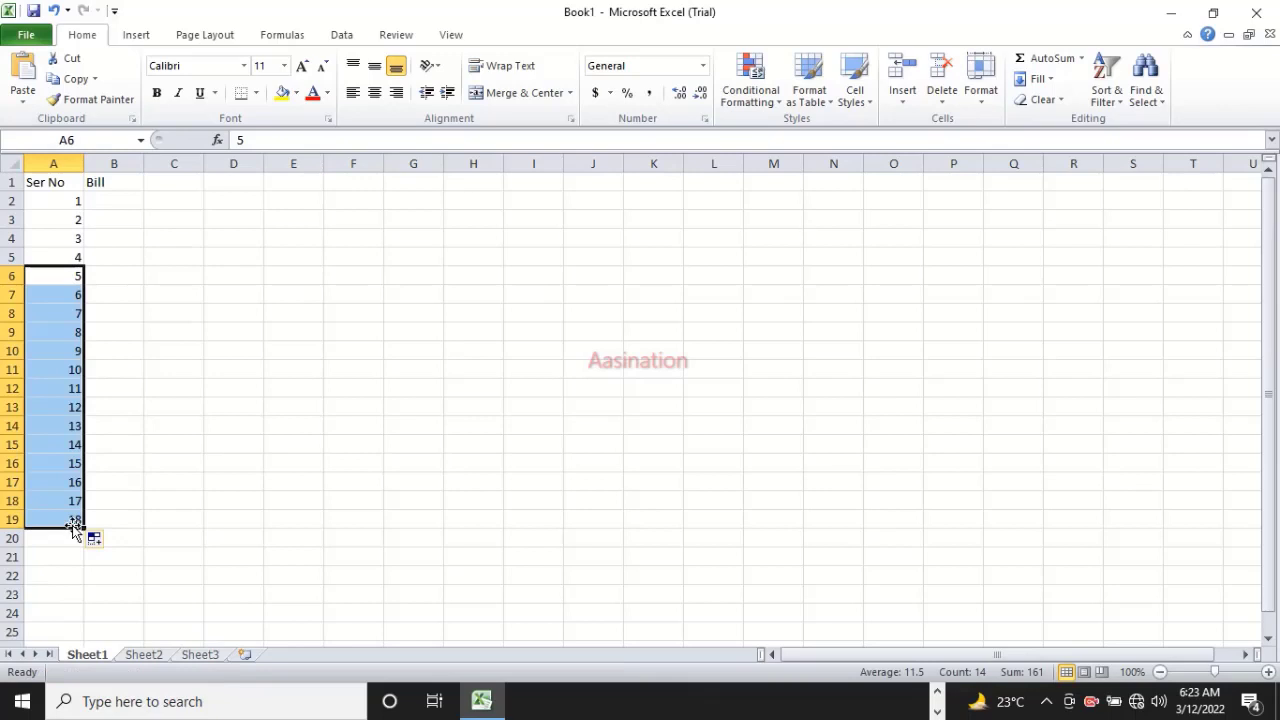
# - Enter 2000 in B2 and 1000 in B3, and extend the 1000 as an incrementing series down to B19
pyautogui.click(105, 201)
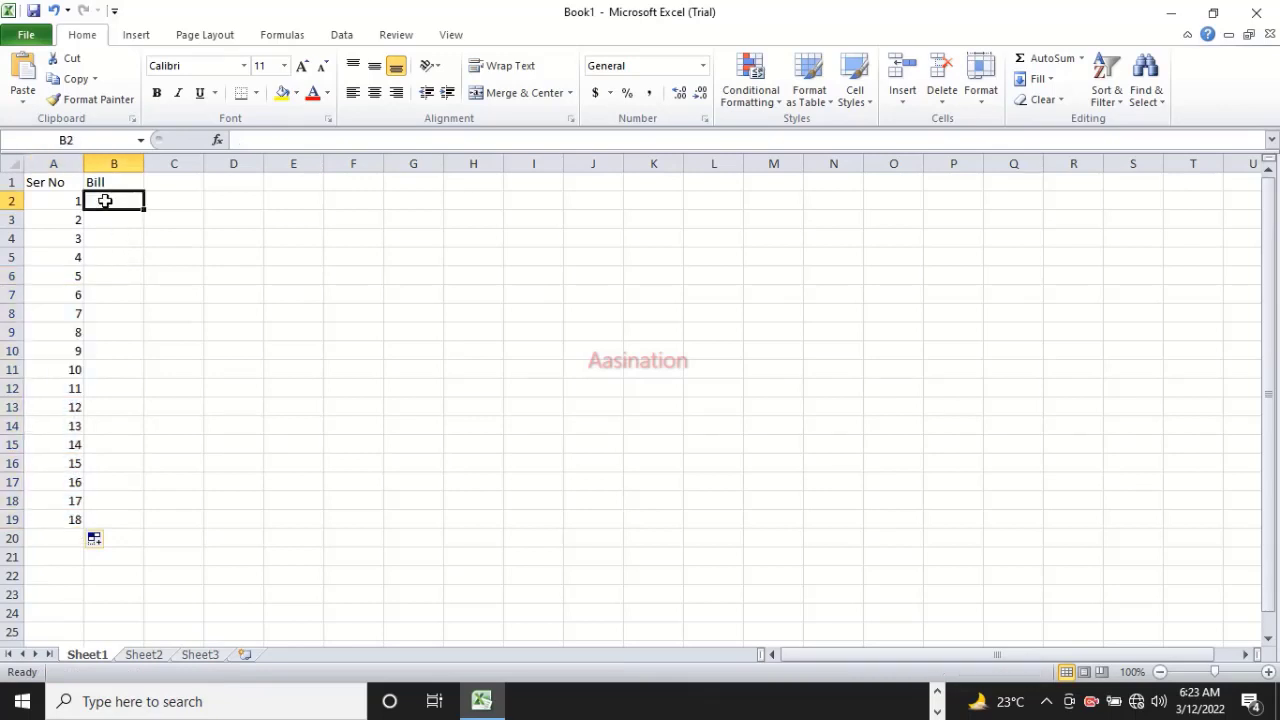
pyautogui.write('2000')
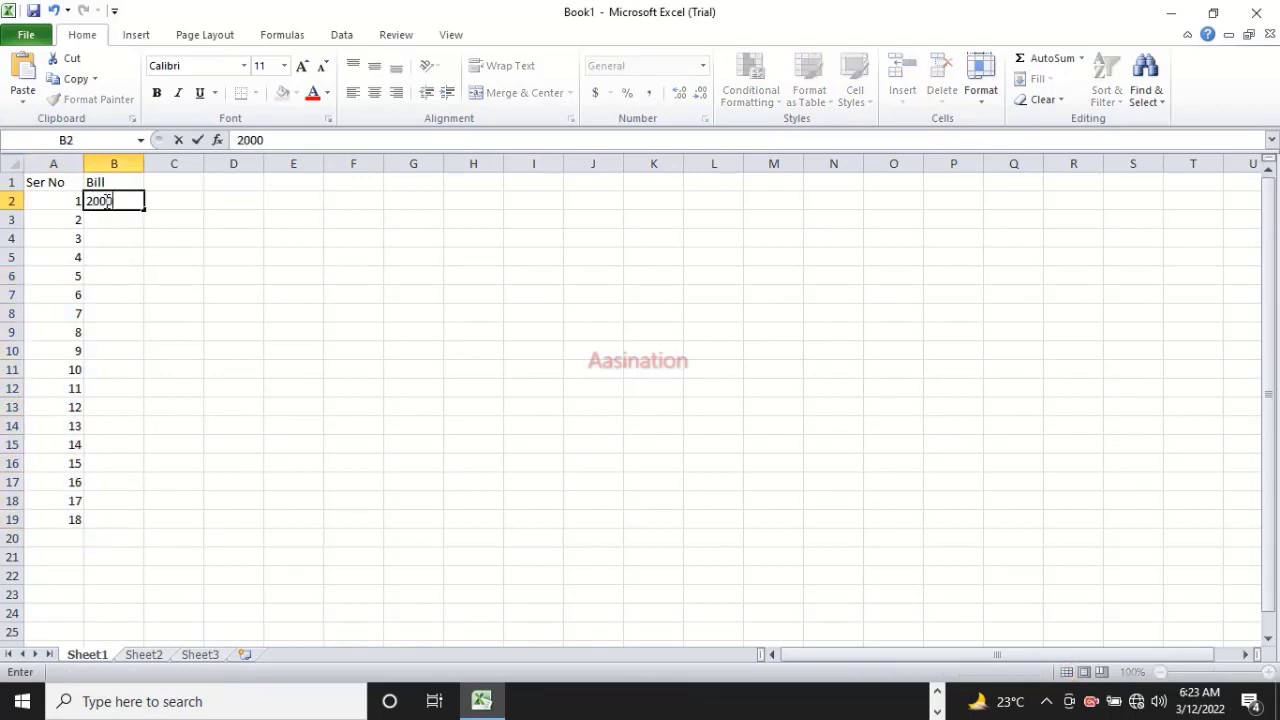
pyautogui.press('Return')
pyautogui.write('1000')
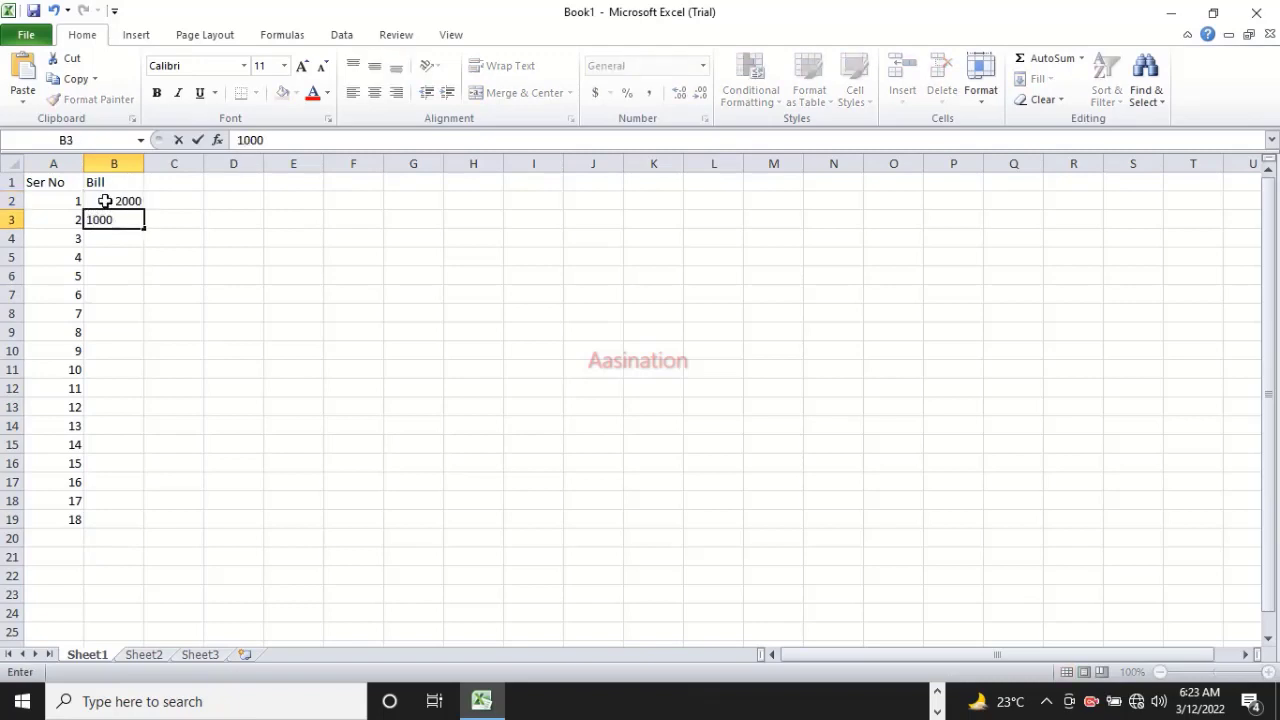
pyautogui.press('Return')
pyautogui.press('Up')
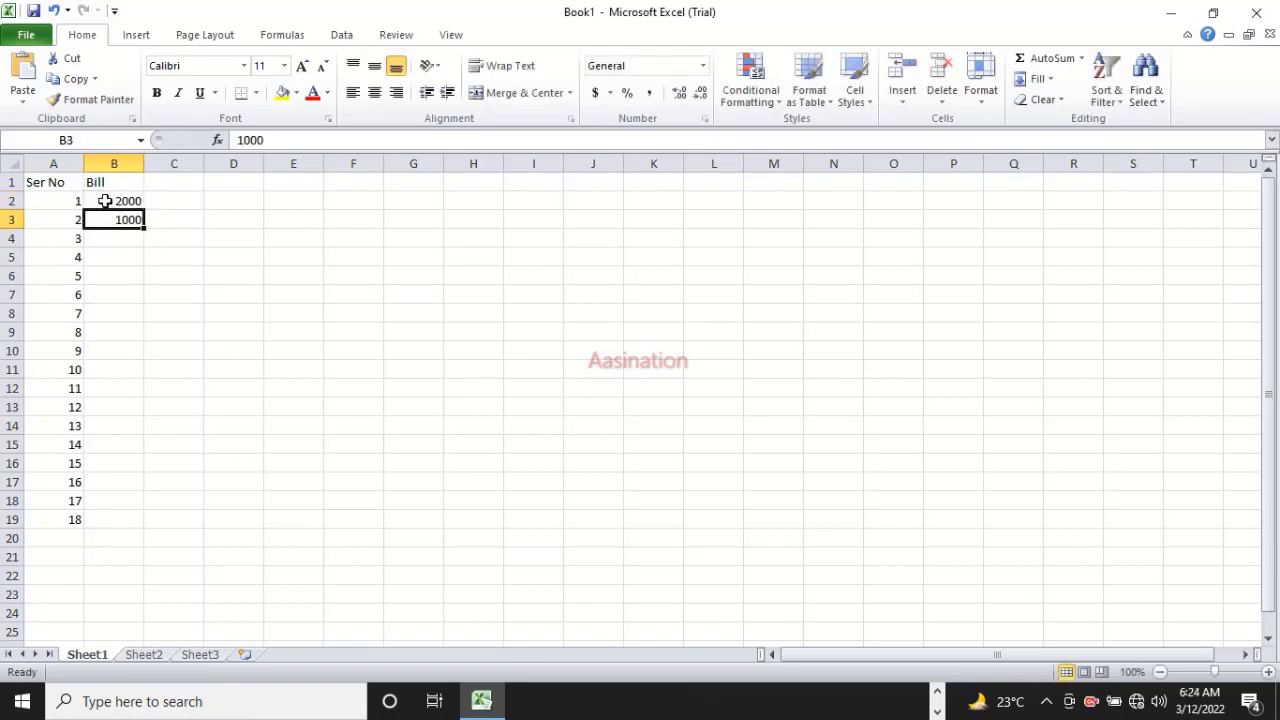
pyautogui.moveTo(144, 229); pyautogui.dragTo(120, 520)
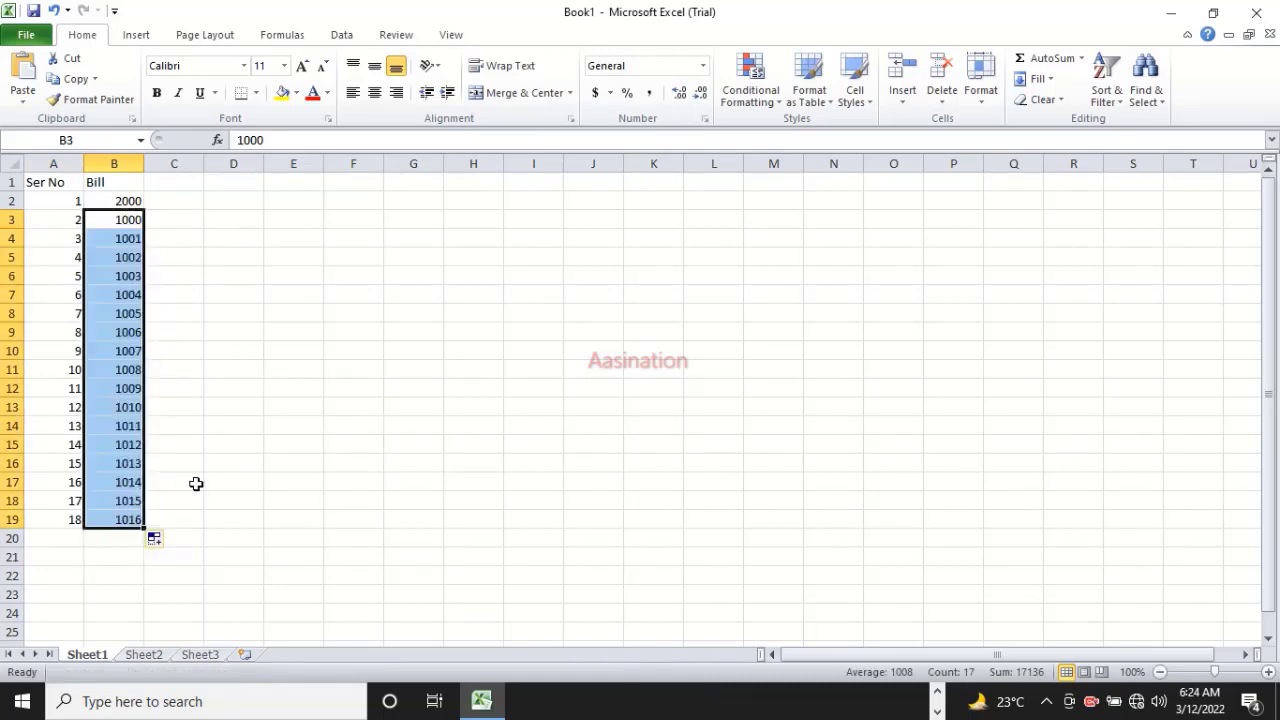
pyautogui.click(196, 483)
# - Center the contents of columns A and B horizontally
pyautogui.click(80, 183)
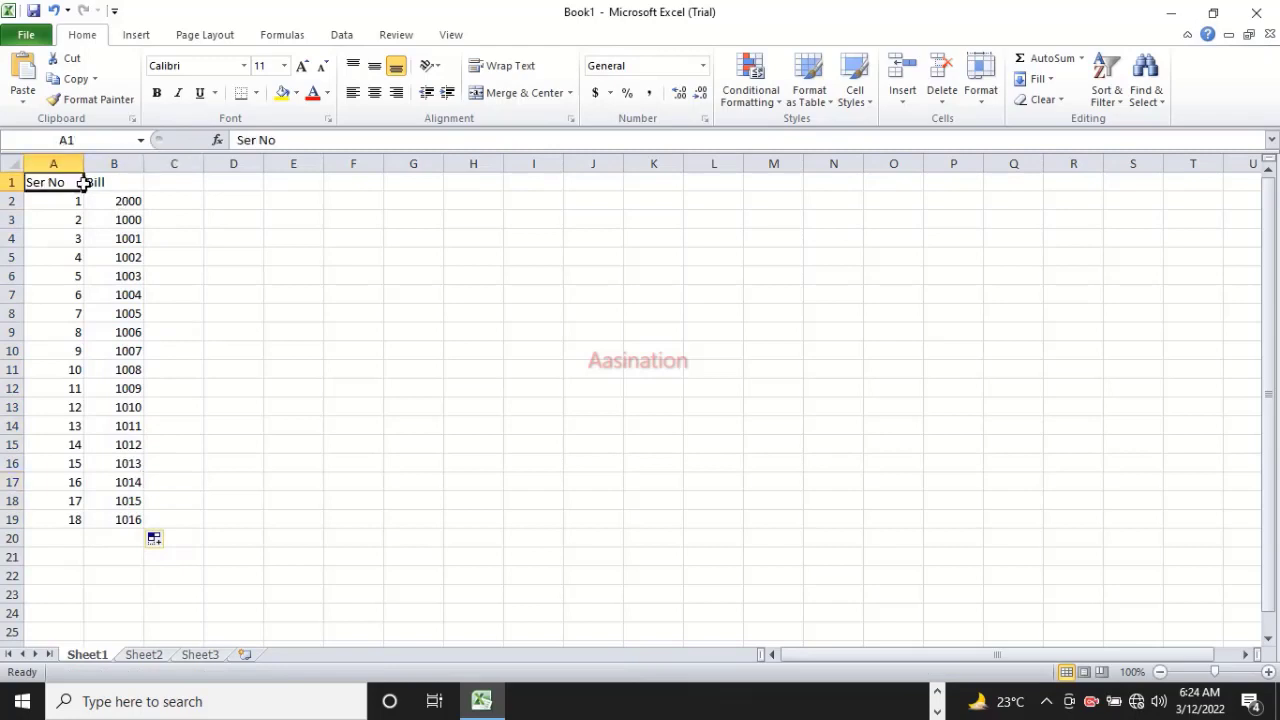
pyautogui.moveTo(83, 183); pyautogui.dragTo(113, 160)
pyautogui.click(375, 93)
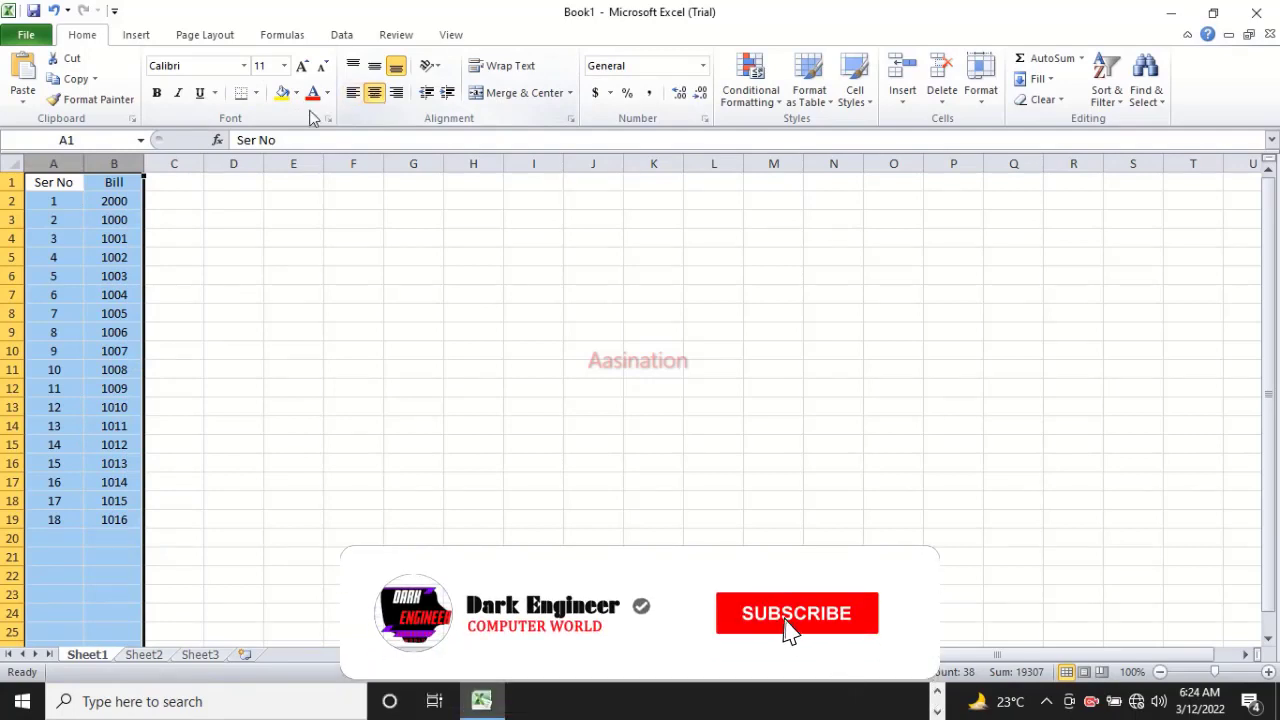
# - Make the column headers in A1:B1 bold
pyautogui.click(114, 182)
pyautogui.keyDown('shift'); pyautogui.click(53, 182); pyautogui.keyUp('shift')
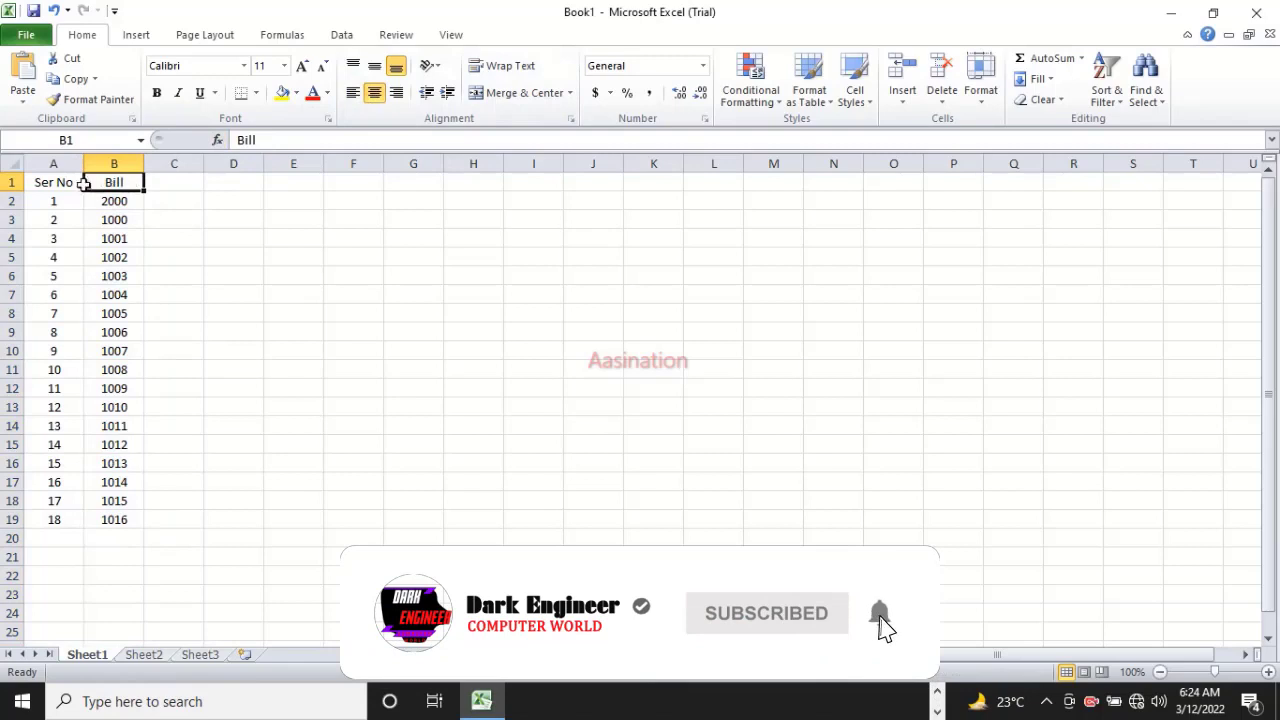
pyautogui.click(156, 93)
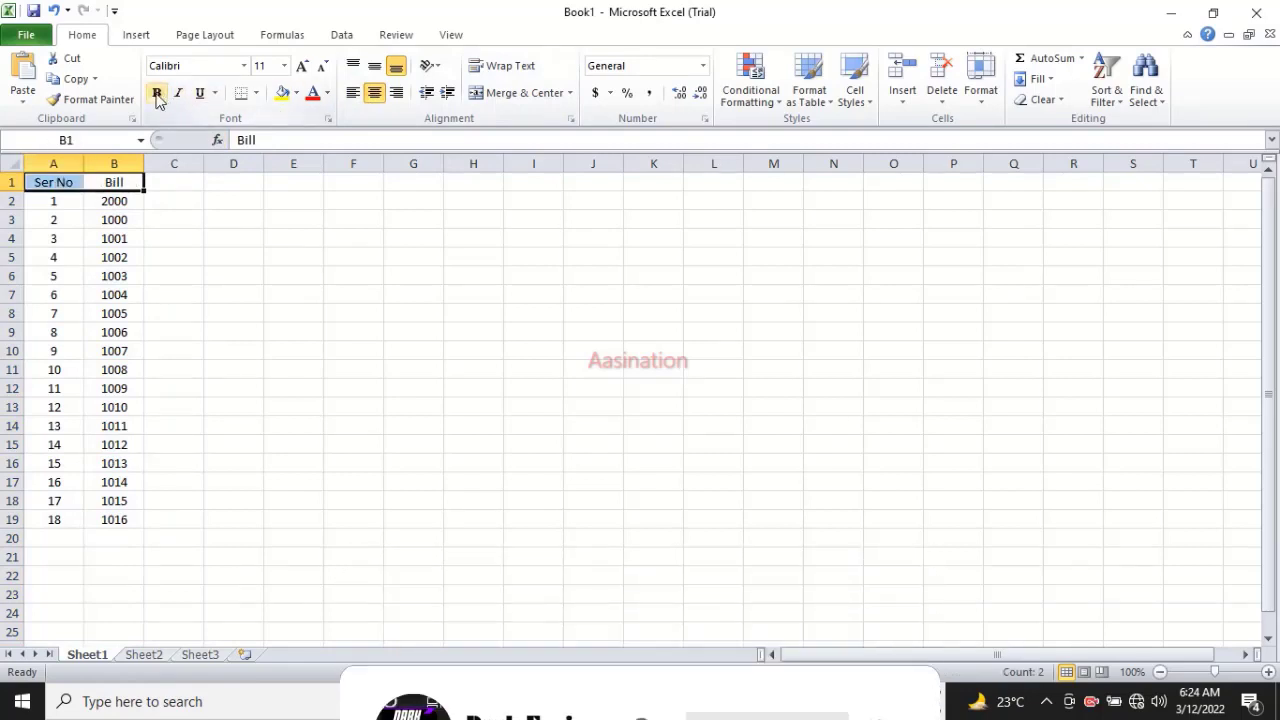
pyautogui.click(178, 235)
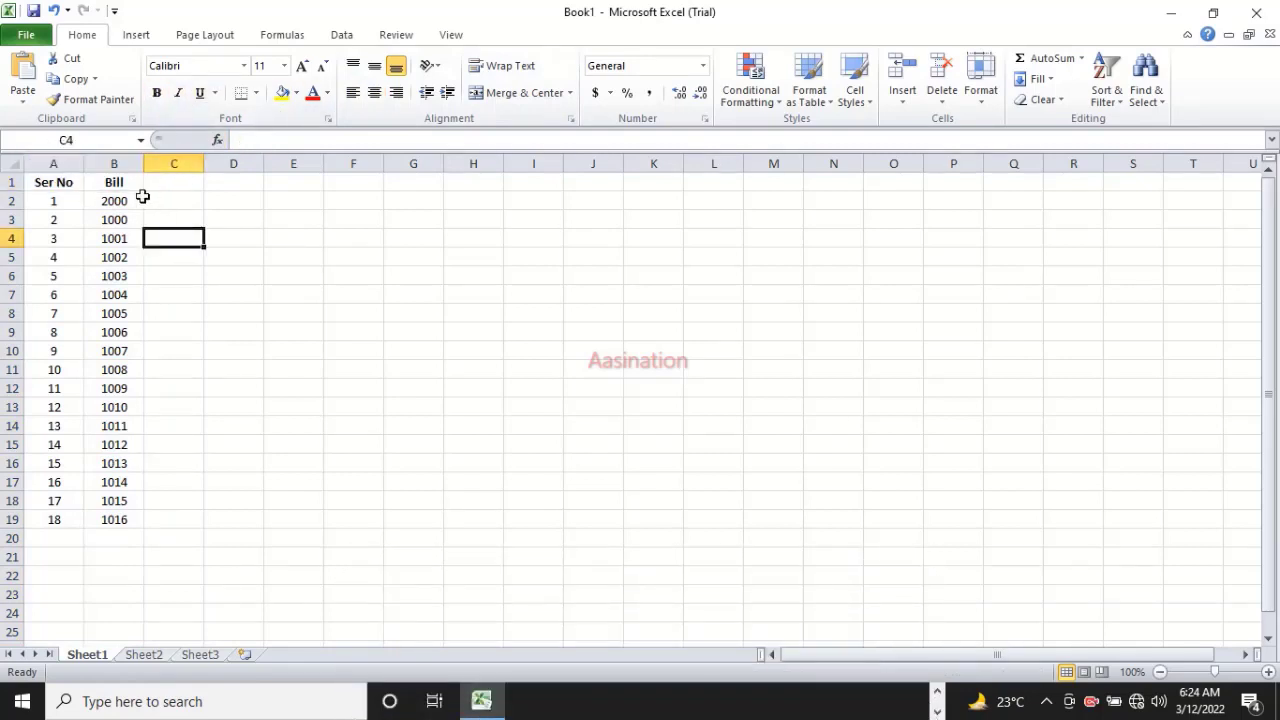
# - Total the bill values in B20 with the formula =SUM(B2:B19)
pyautogui.moveTo(129, 200); pyautogui.dragTo(110, 515)
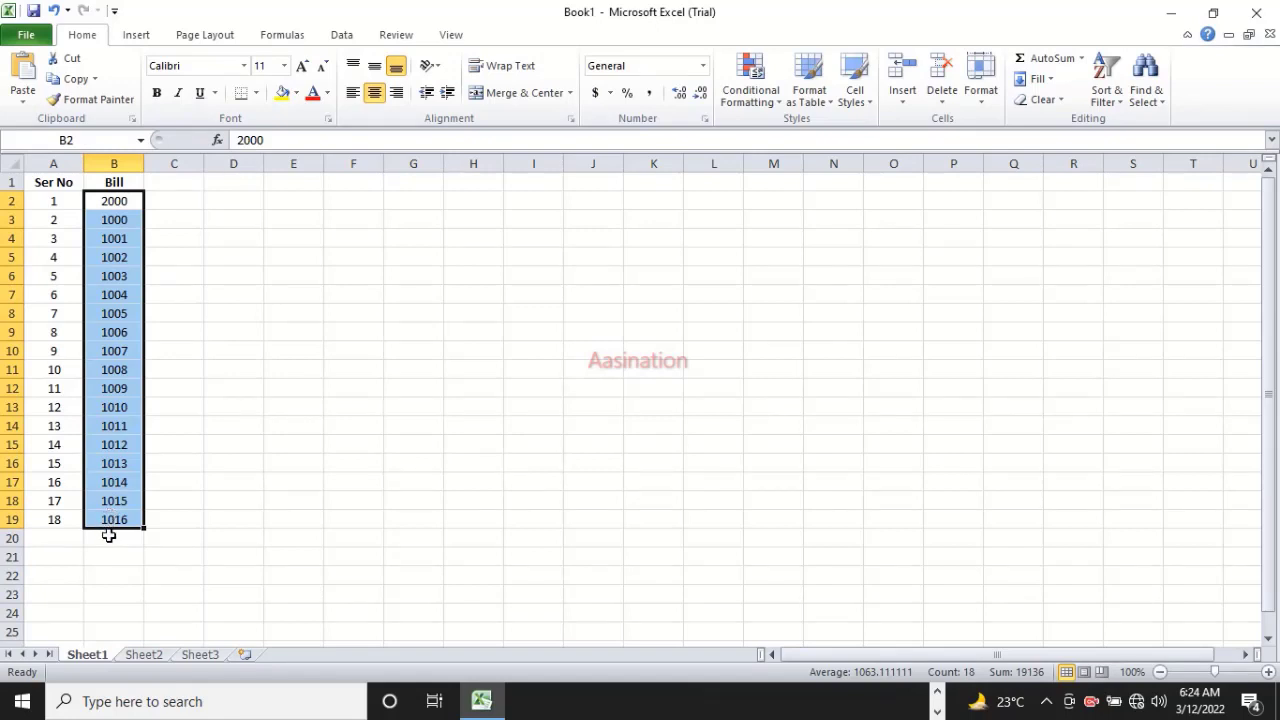
pyautogui.click(108, 536)
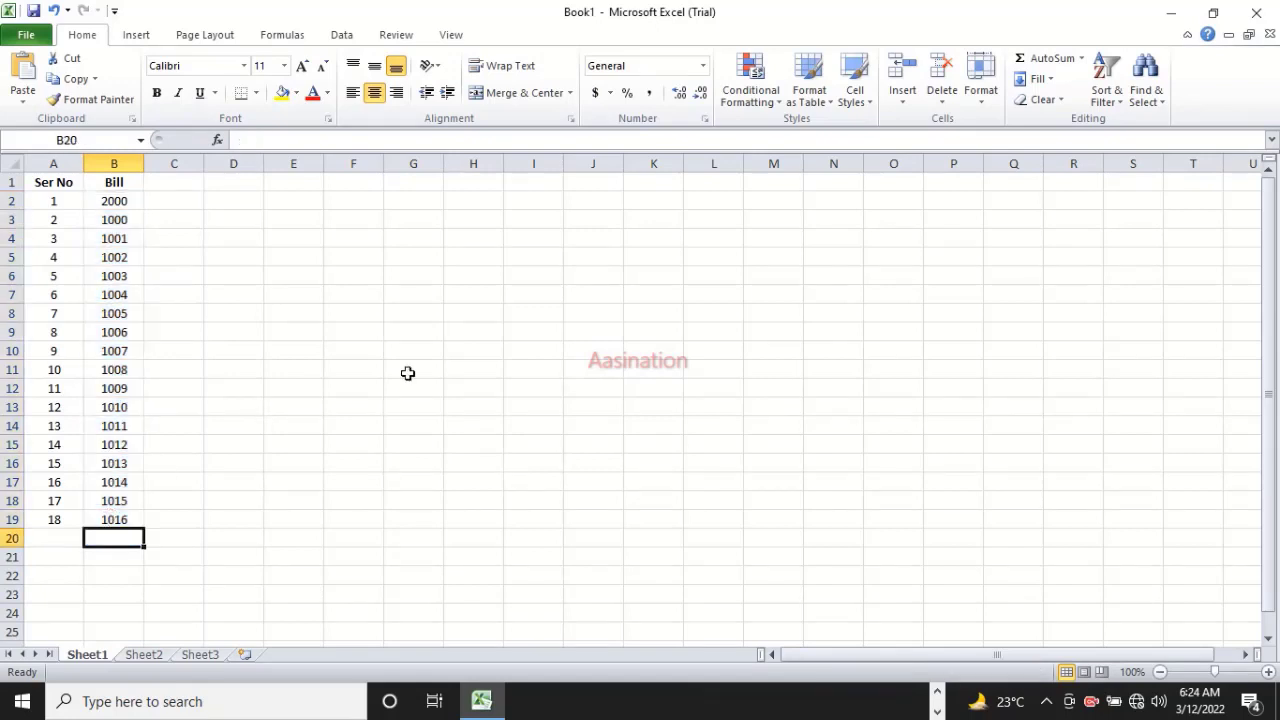
pyautogui.click(1041, 60)
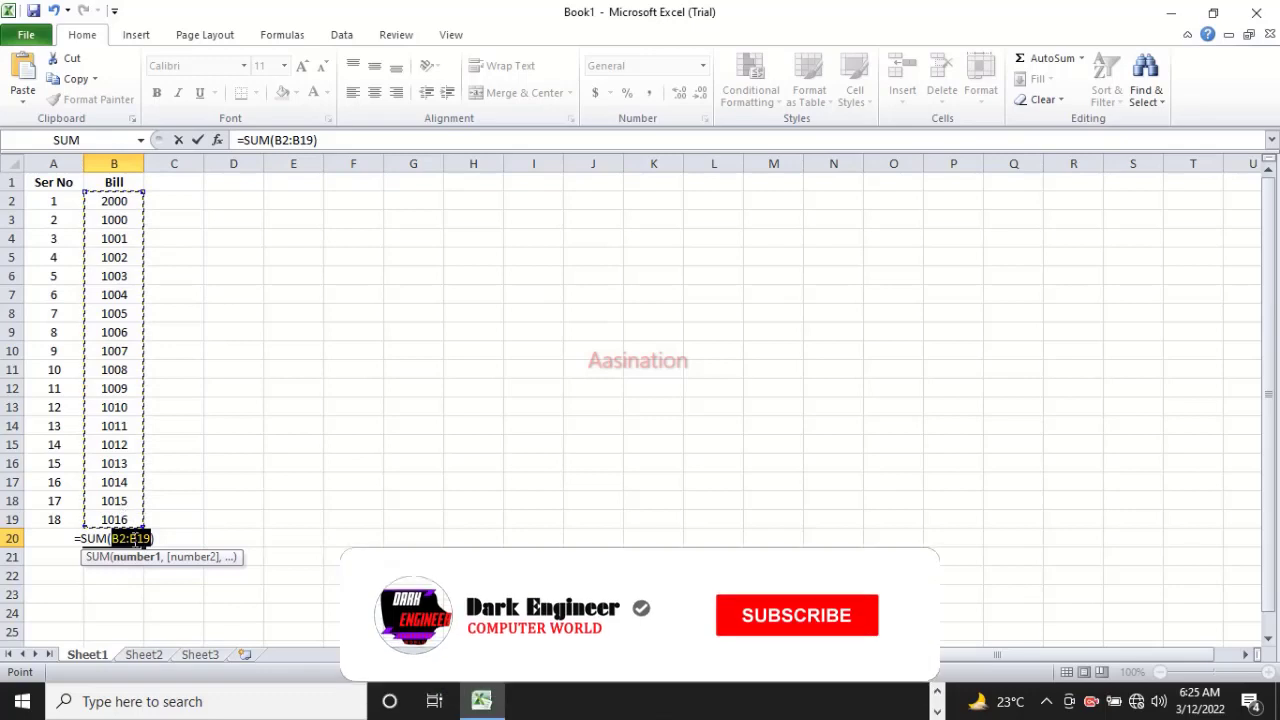
pyautogui.press('Return')
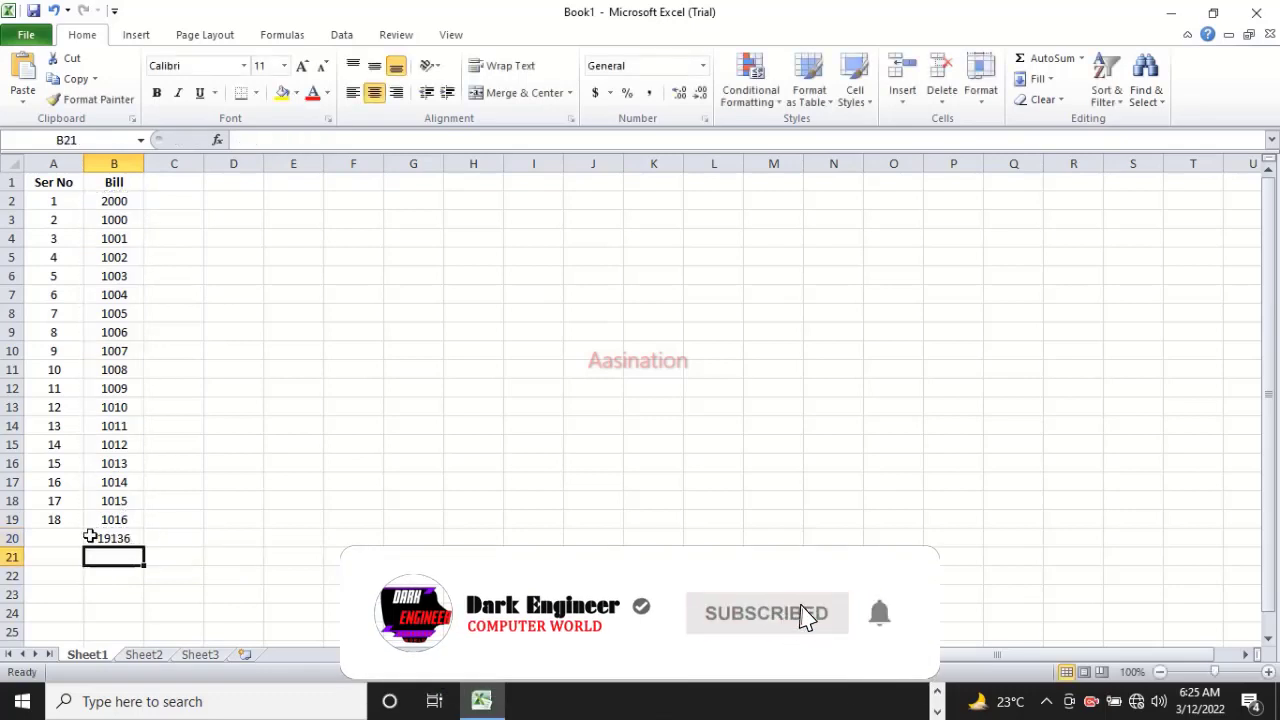
pyautogui.click(92, 538)
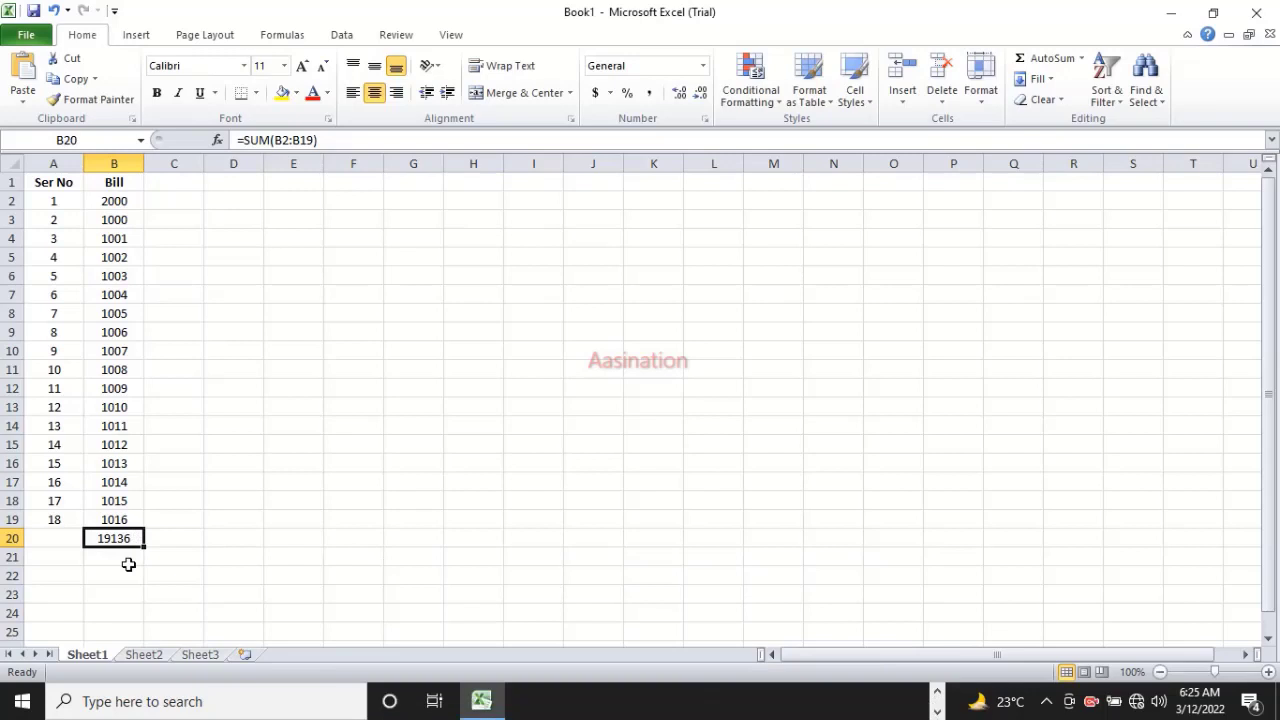
# - Move the bill values from B2:B19 to column D, starting in D1
pyautogui.moveTo(94, 203); pyautogui.dragTo(107, 517)
pyautogui.hotkey('ctrl', 'c')
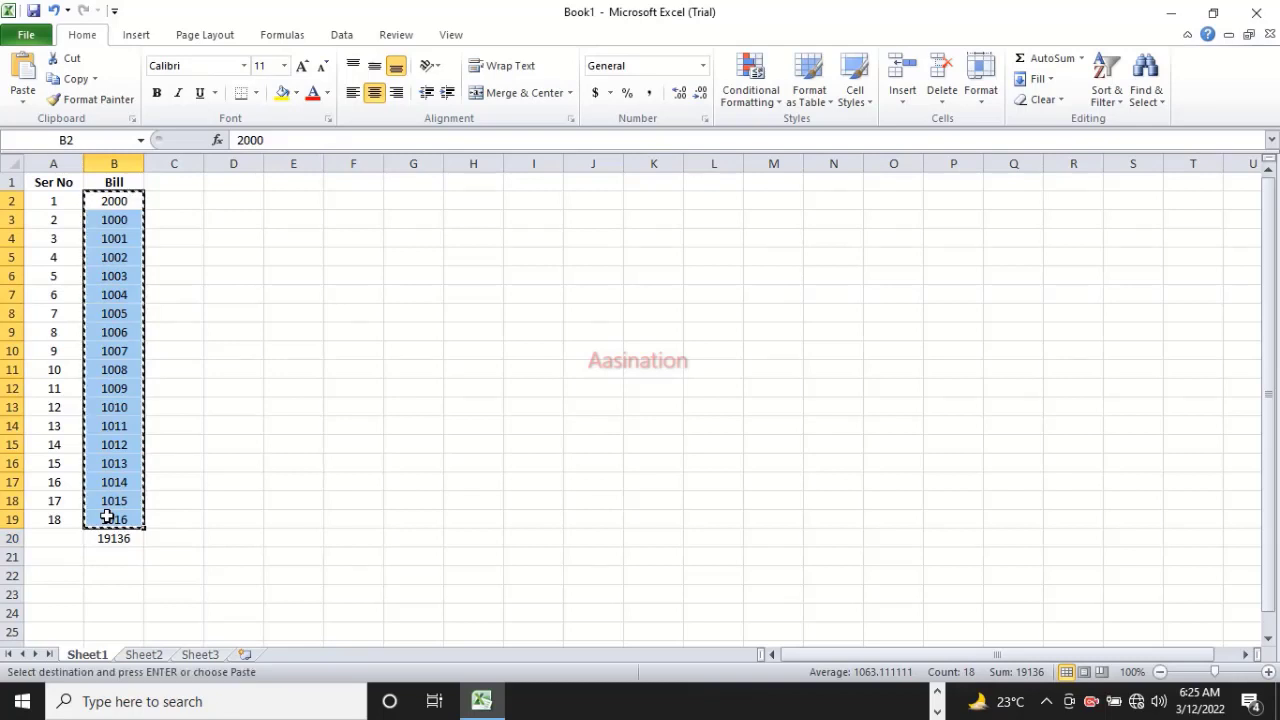
pyautogui.click(218, 182)
pyautogui.hotkey('ctrl', 'v')
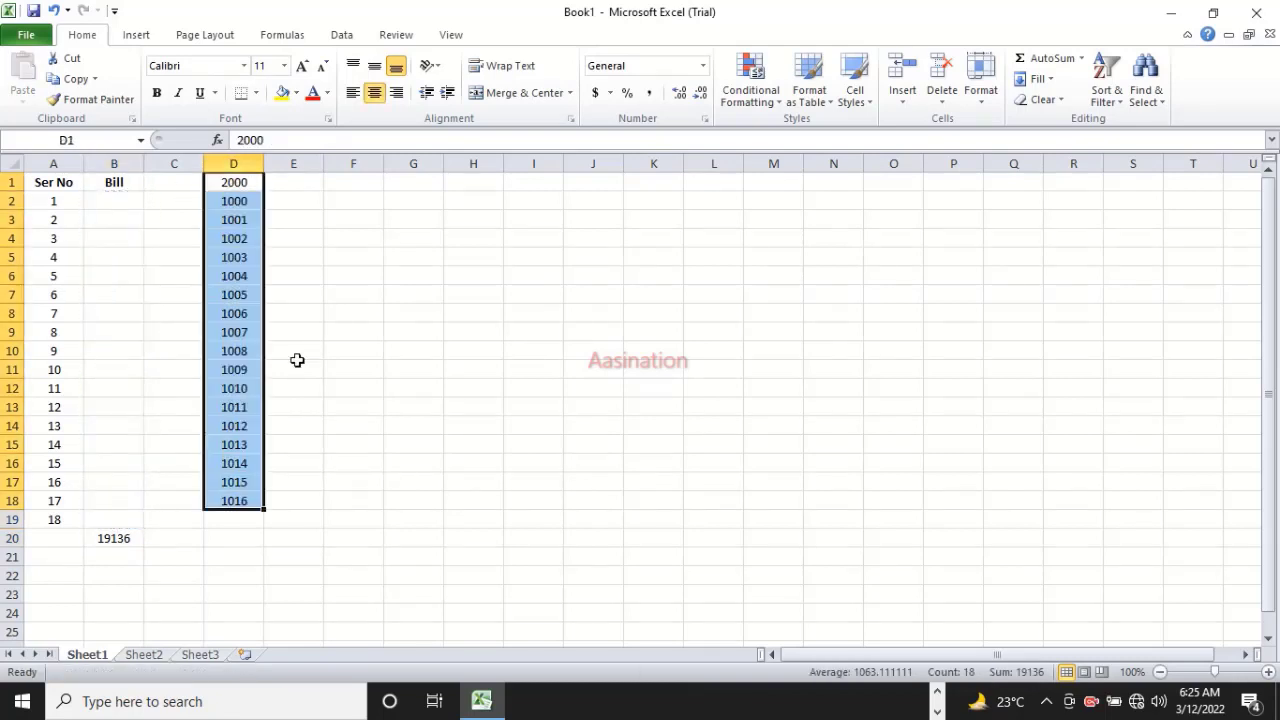
# - Total the moved bill values in D19 with the formula =SUM(D1:D18)
pyautogui.click(347, 285)
pyautogui.moveTo(248, 178); pyautogui.dragTo(256, 444)
pyautogui.click(240, 517)
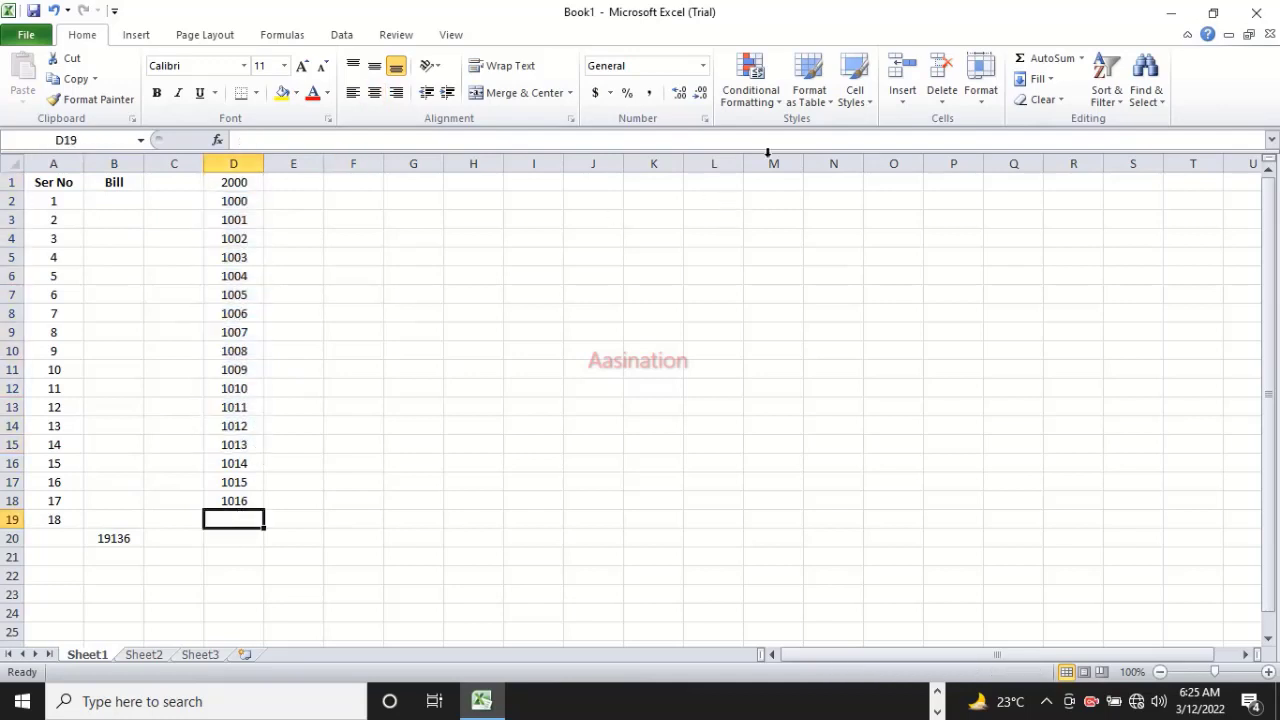
pyautogui.click(1040, 57)
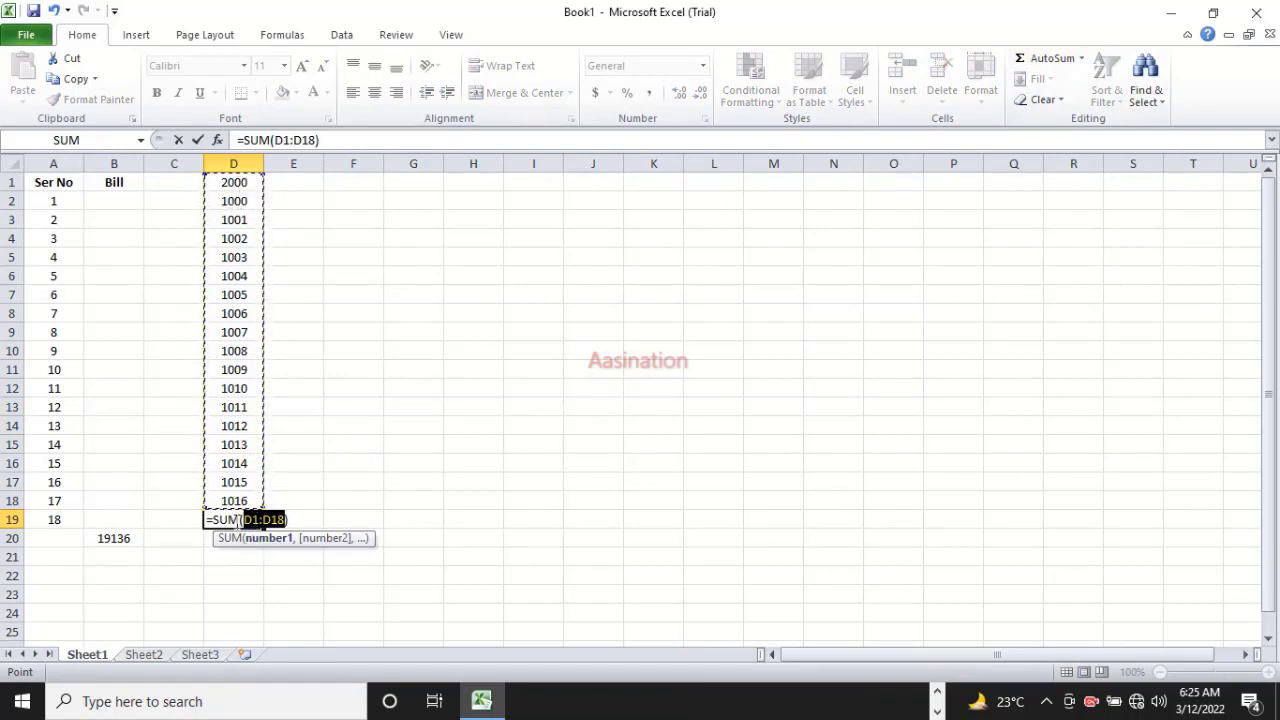
pyautogui.press('Return')
pyautogui.moveTo(254, 176); pyautogui.dragTo(249, 500)
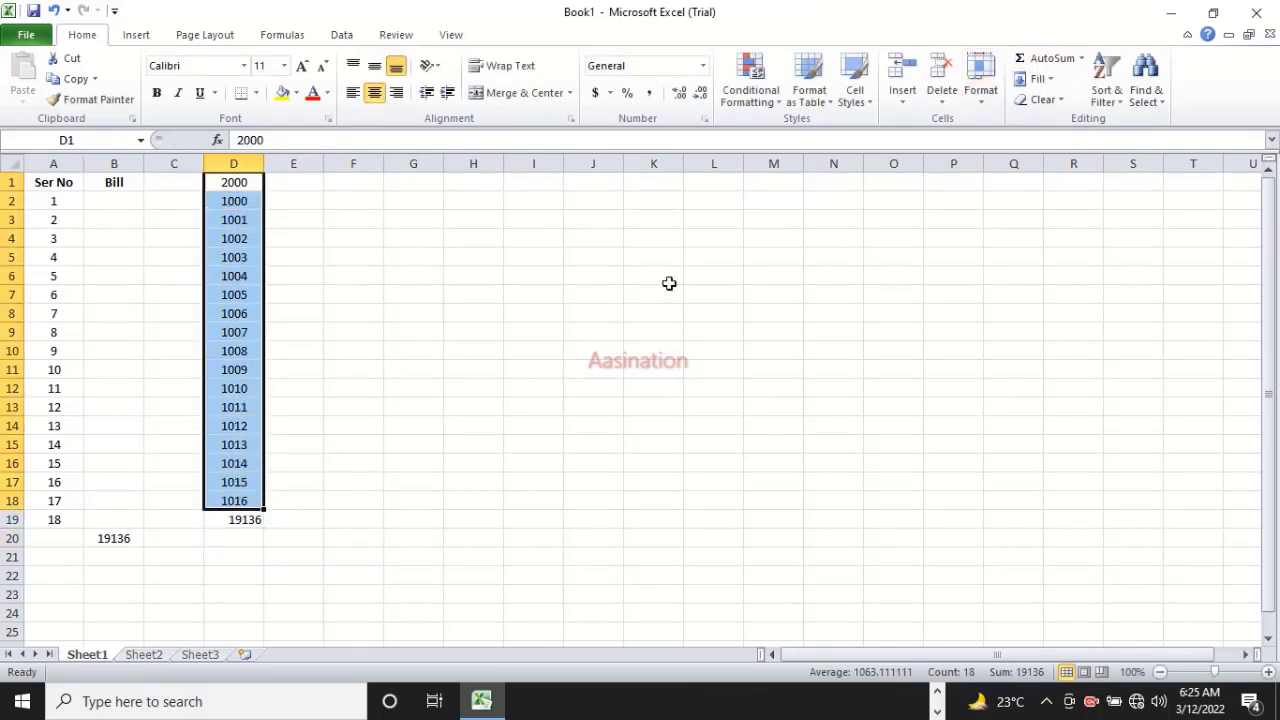
pyautogui.hotkey('shift', 'Down')
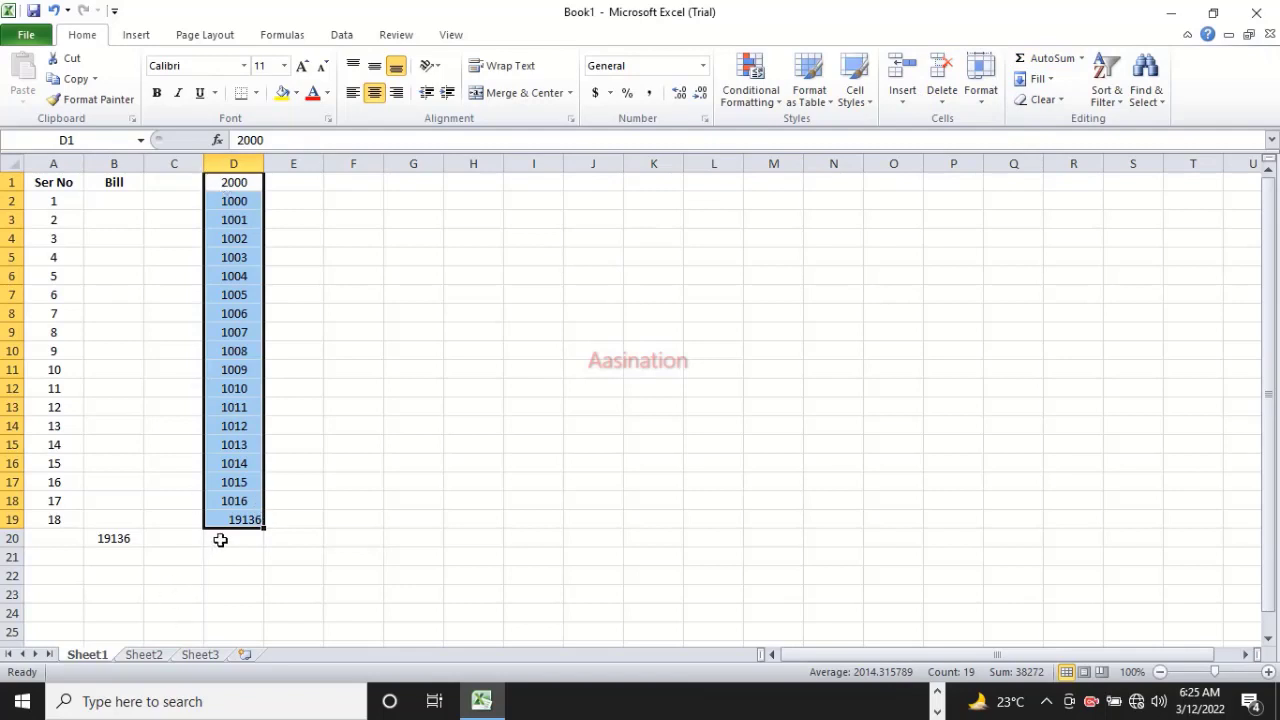
pyautogui.click(220, 539)
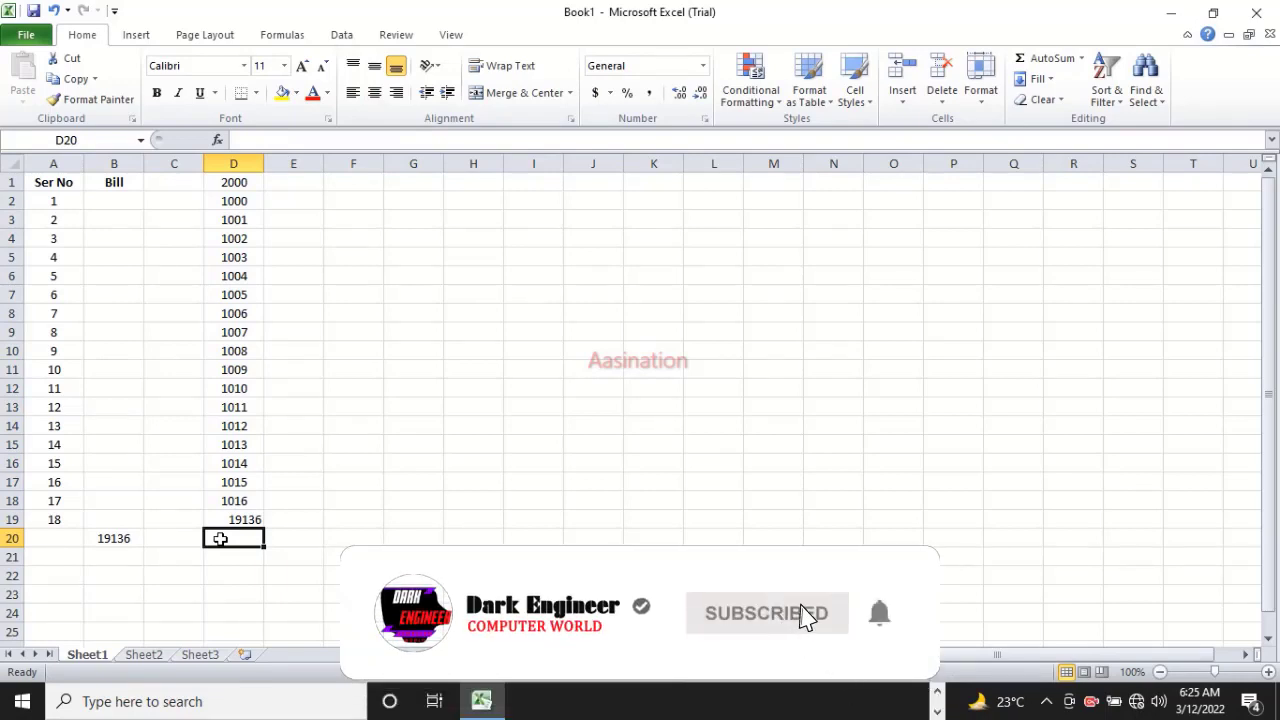
# - Sort the serial numbers in A1:A18 from smallest to largest, expanding the selection to the adjacent data
pyautogui.moveTo(54, 180); pyautogui.dragTo(62, 508)
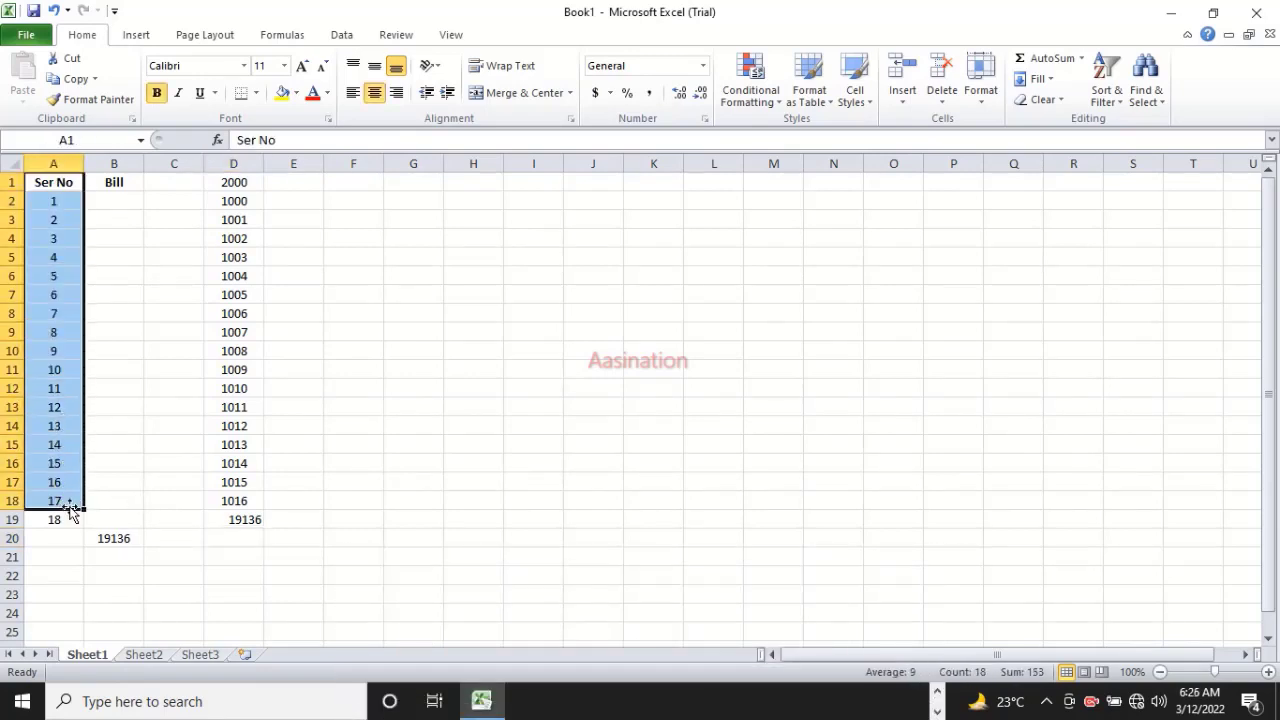
pyautogui.click(1110, 95)
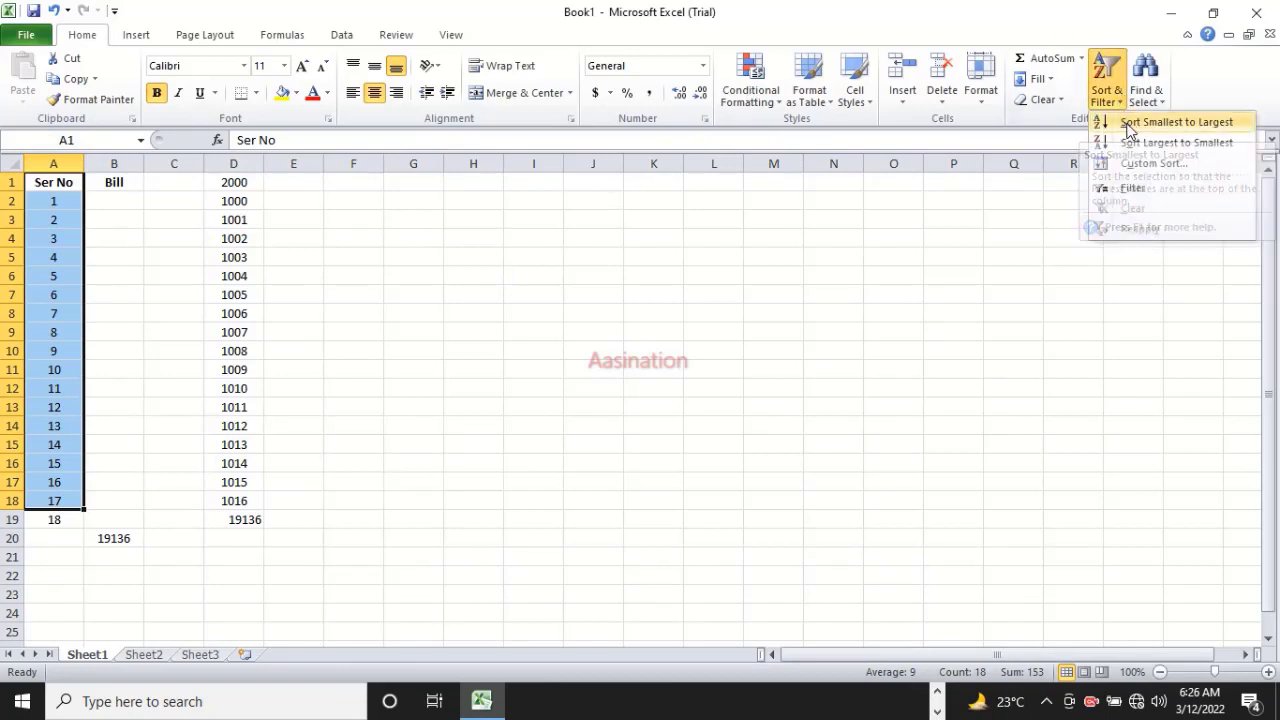
pyautogui.click(1128, 124)
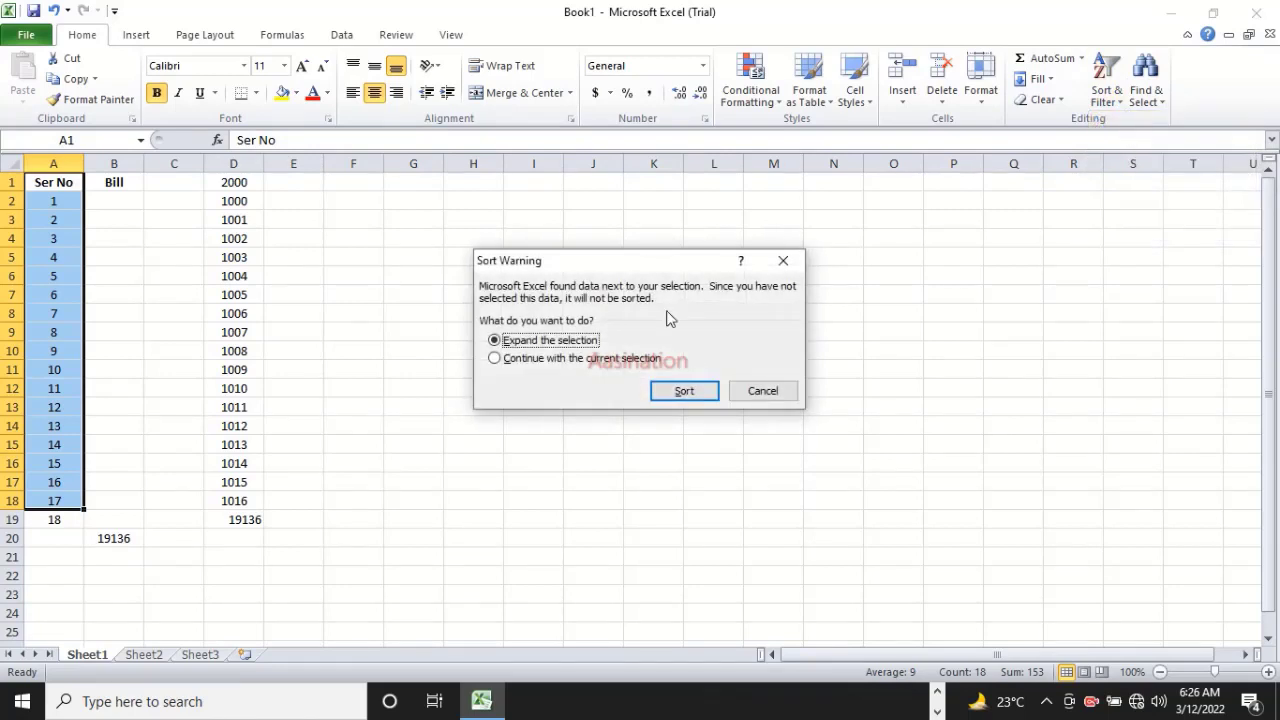
pyautogui.click(700, 389)
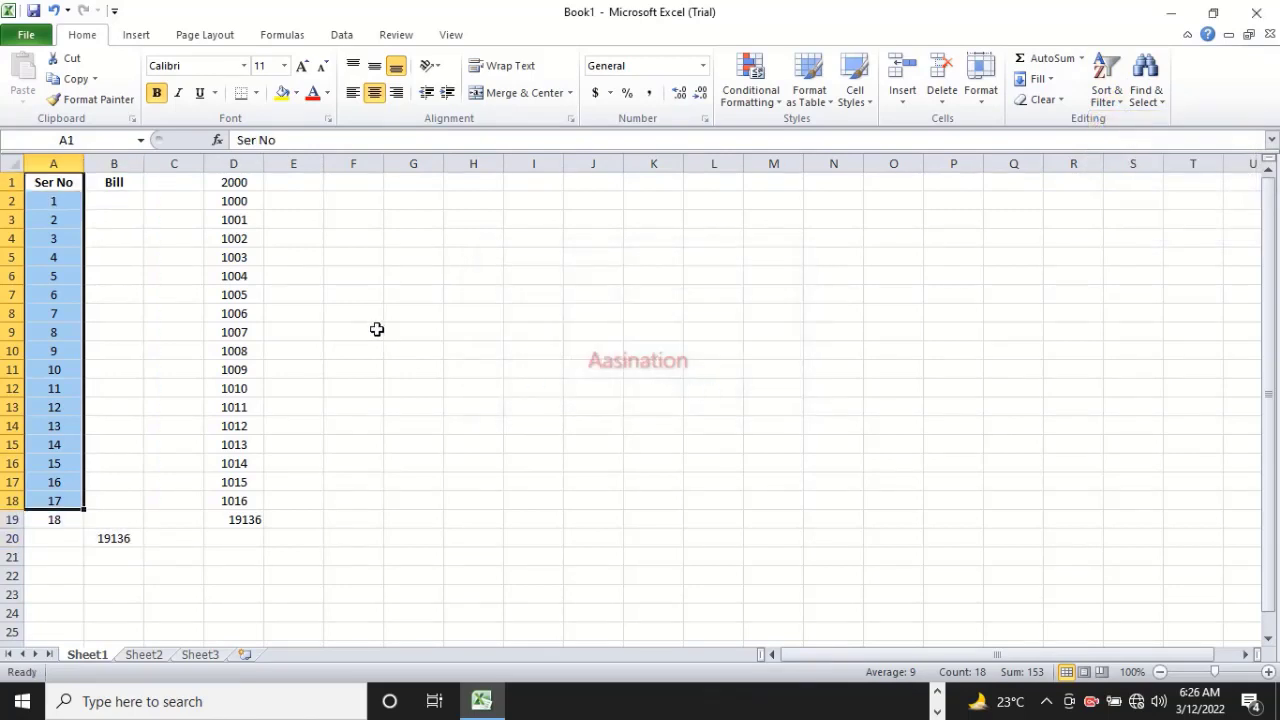
pyautogui.click(151, 295)
# - Sort the bill values in D1:D18 from largest to smallest, and re-sort them from smallest to largest
pyautogui.moveTo(214, 178); pyautogui.dragTo(240, 507)
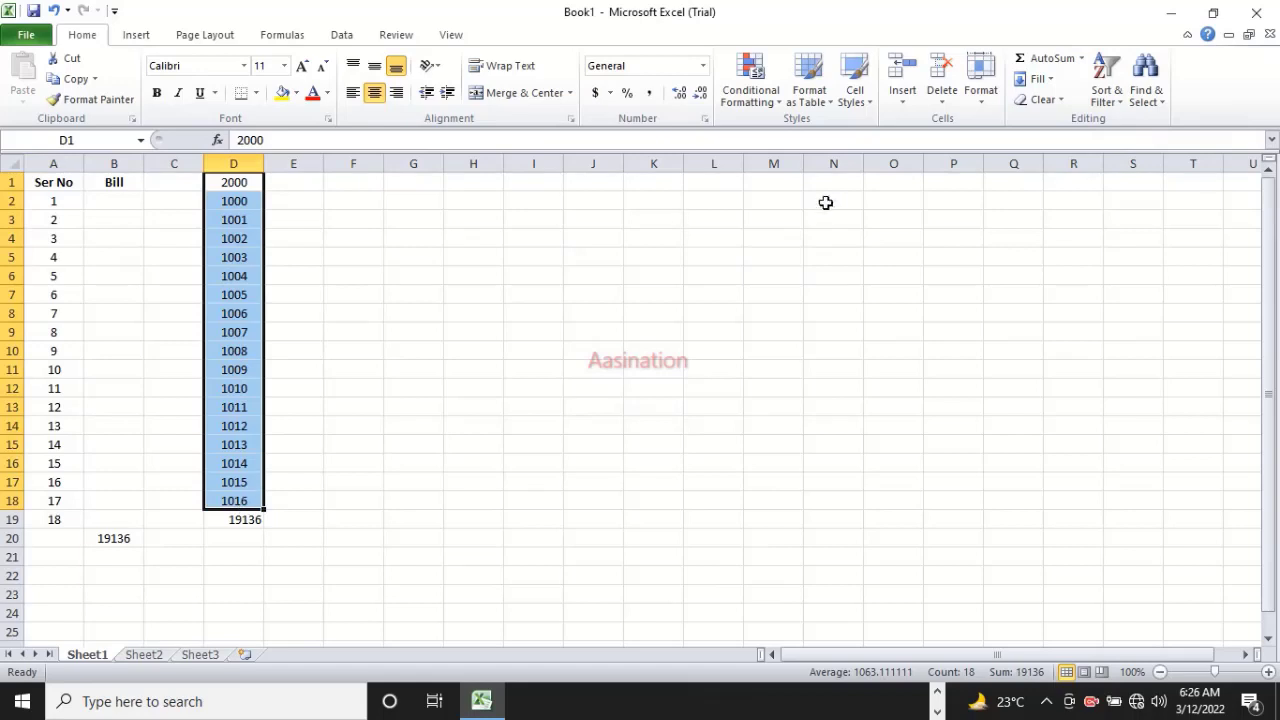
pyautogui.click(1104, 86)
pyautogui.click(1134, 146)
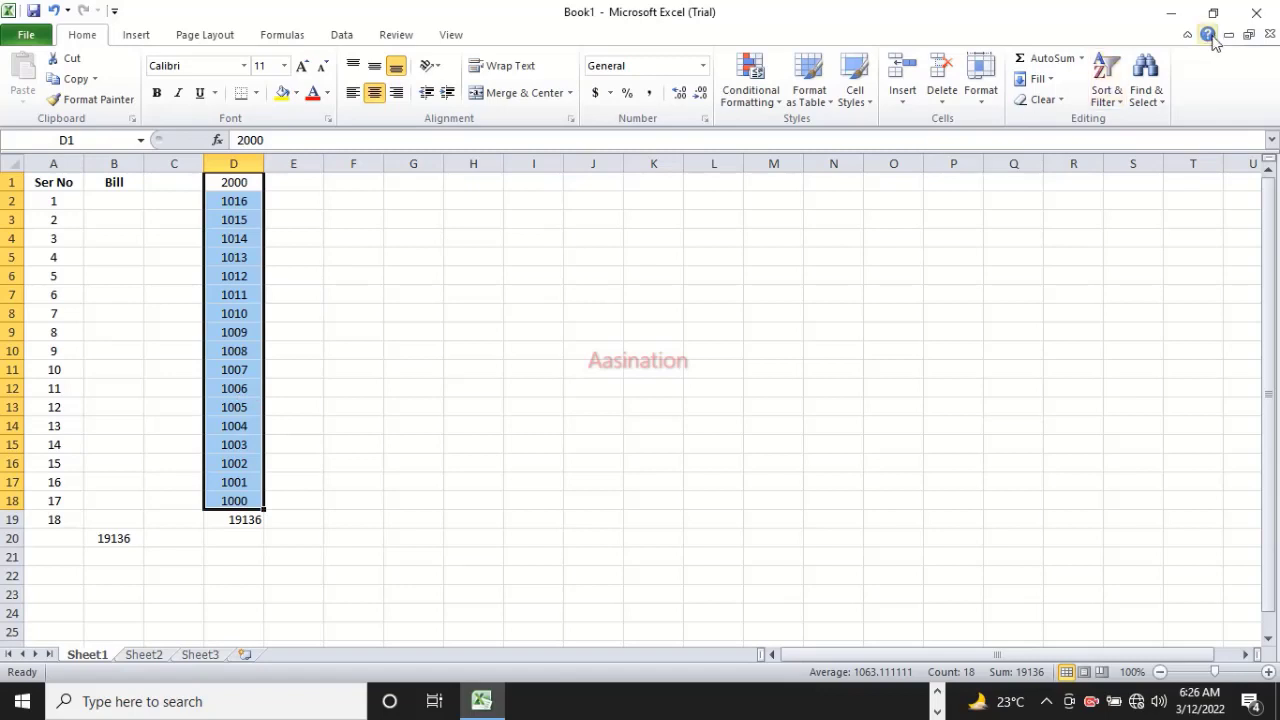
pyautogui.click(1106, 88)
pyautogui.click(1121, 124)
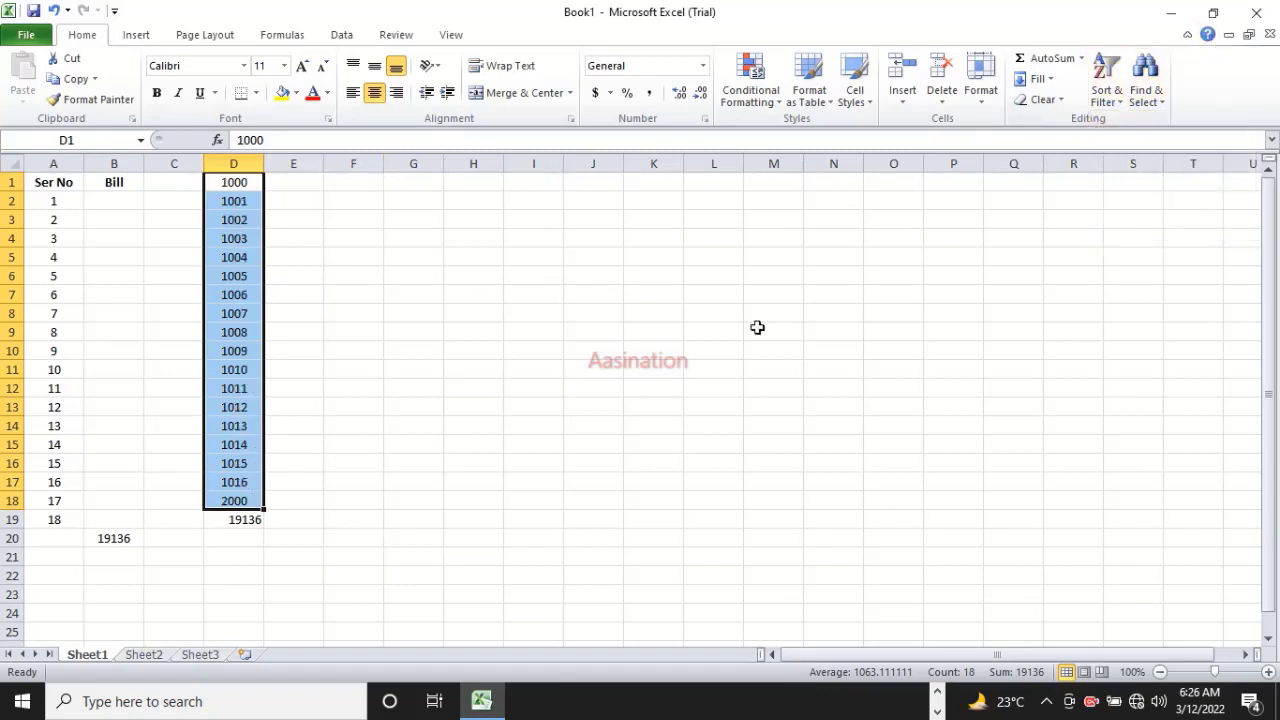
# - Apply a filter to the bill values in D1:D18
pyautogui.click(1107, 100)
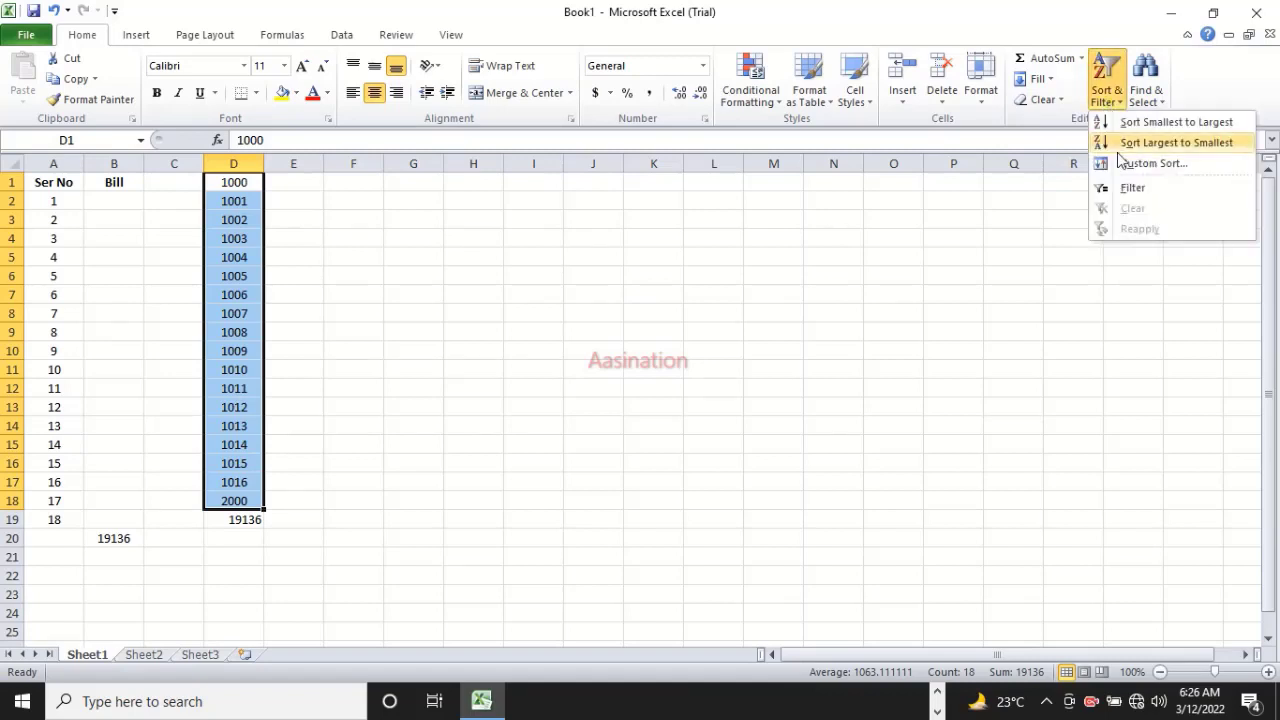
pyautogui.click(1129, 190)
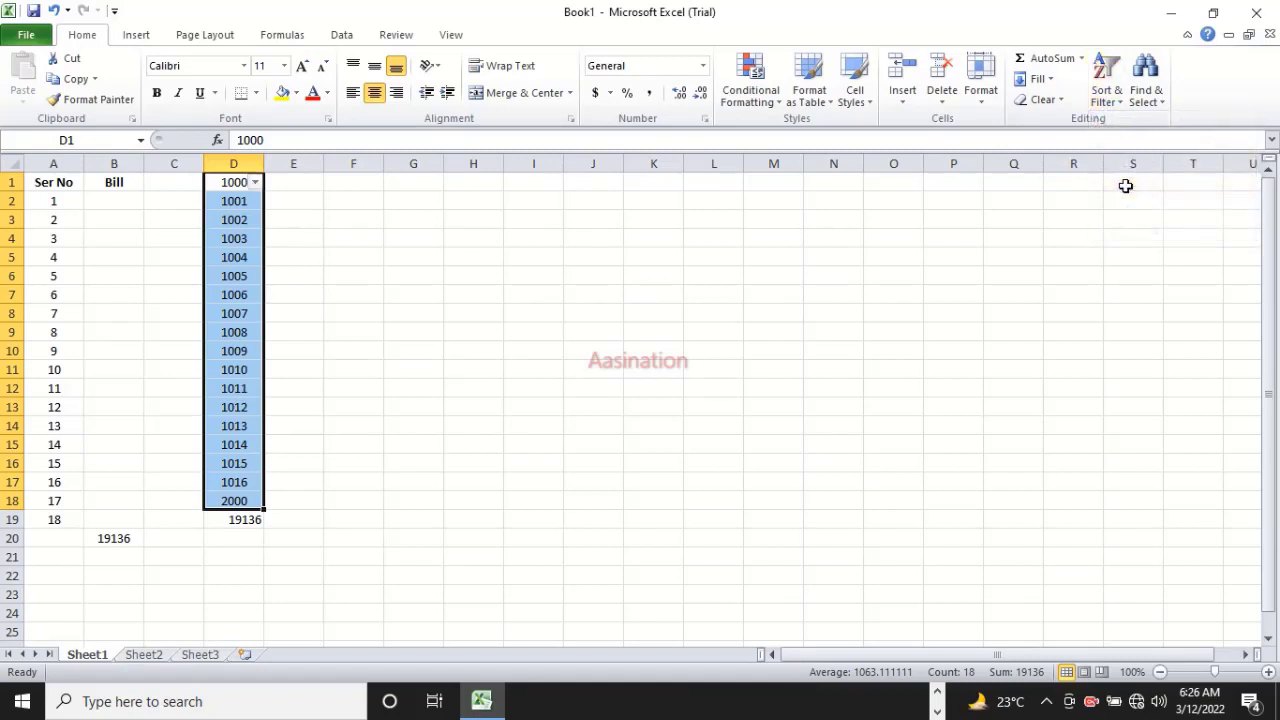
pyautogui.click(533, 294)
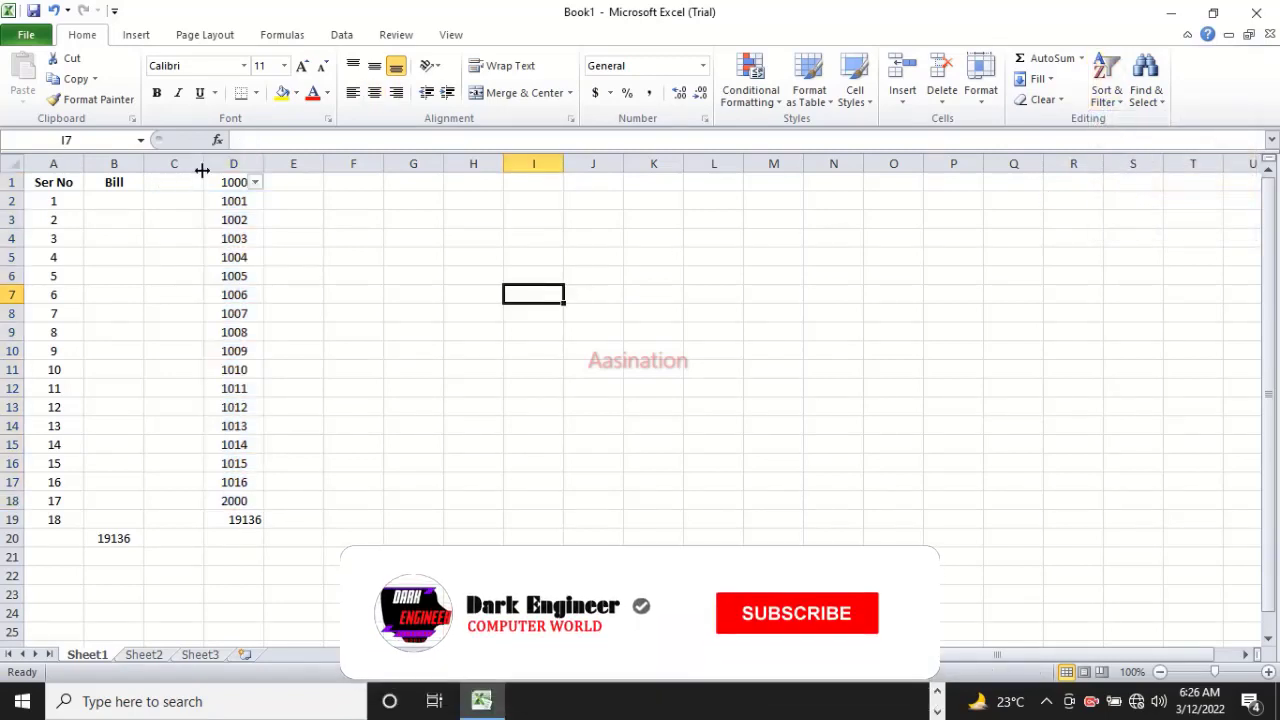
# - Filter column D to show only the value 1001
pyautogui.click(256, 182)
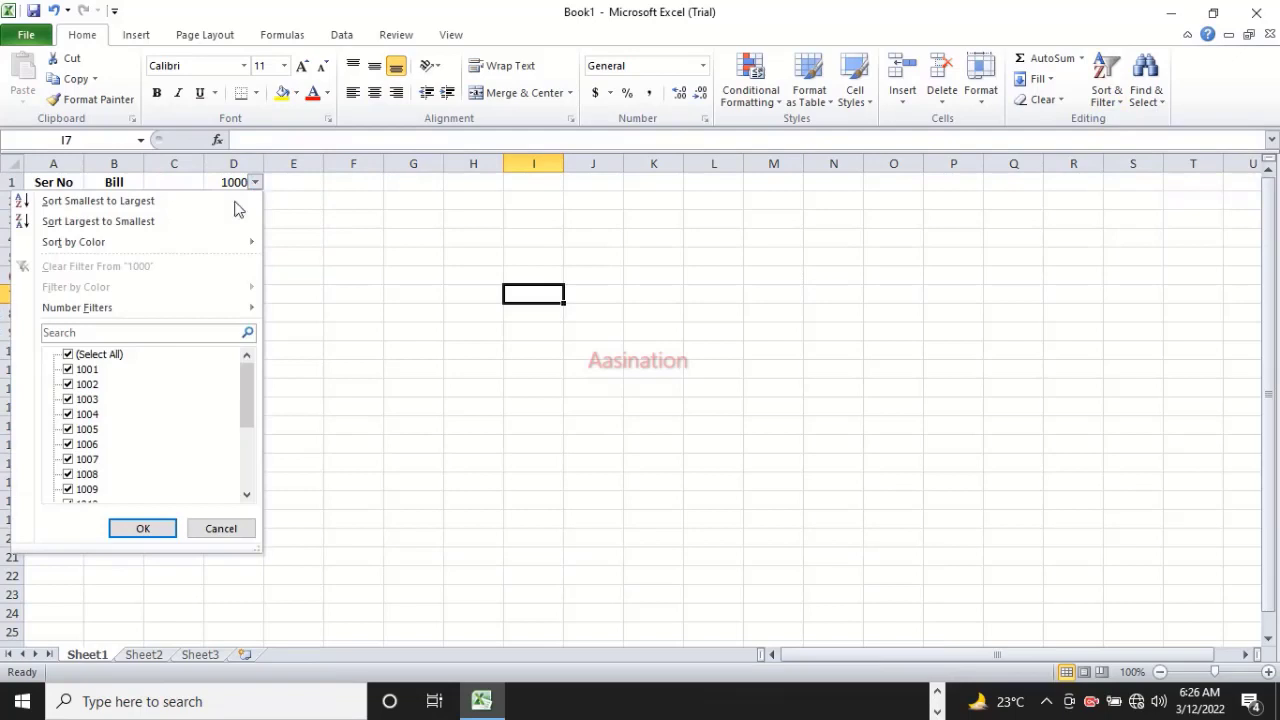
pyautogui.click(68, 355)
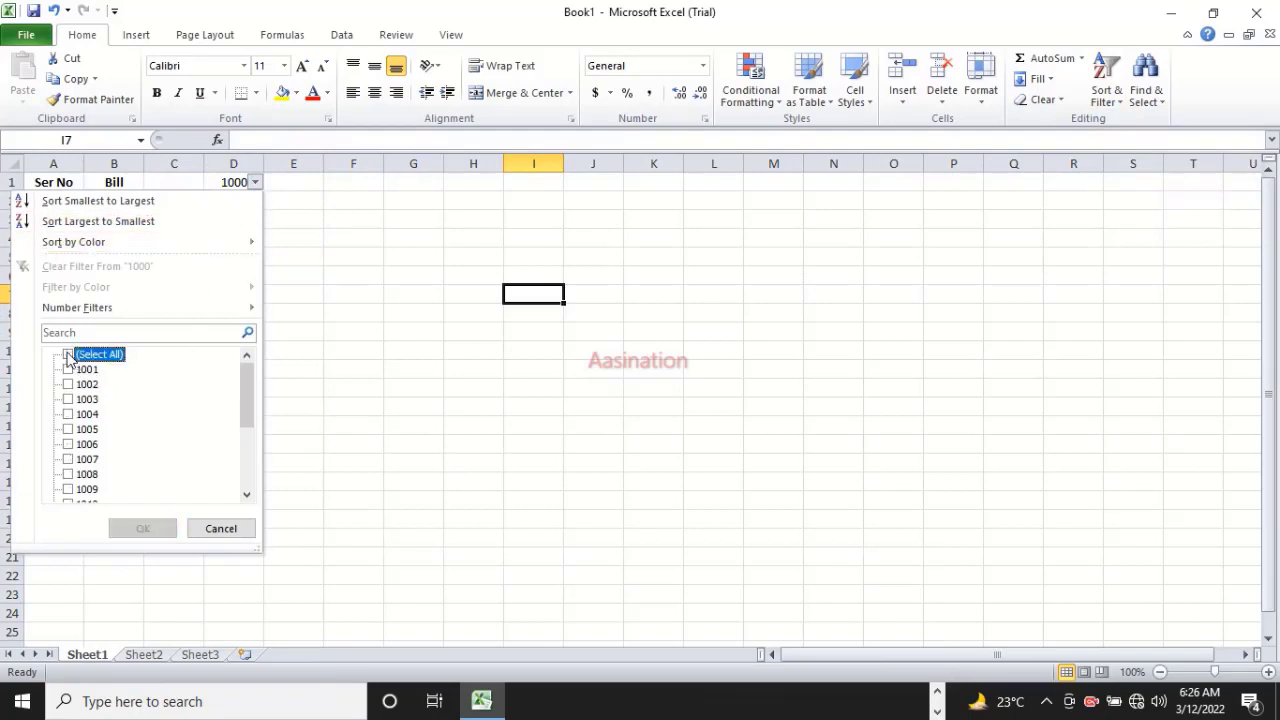
pyautogui.click(68, 370)
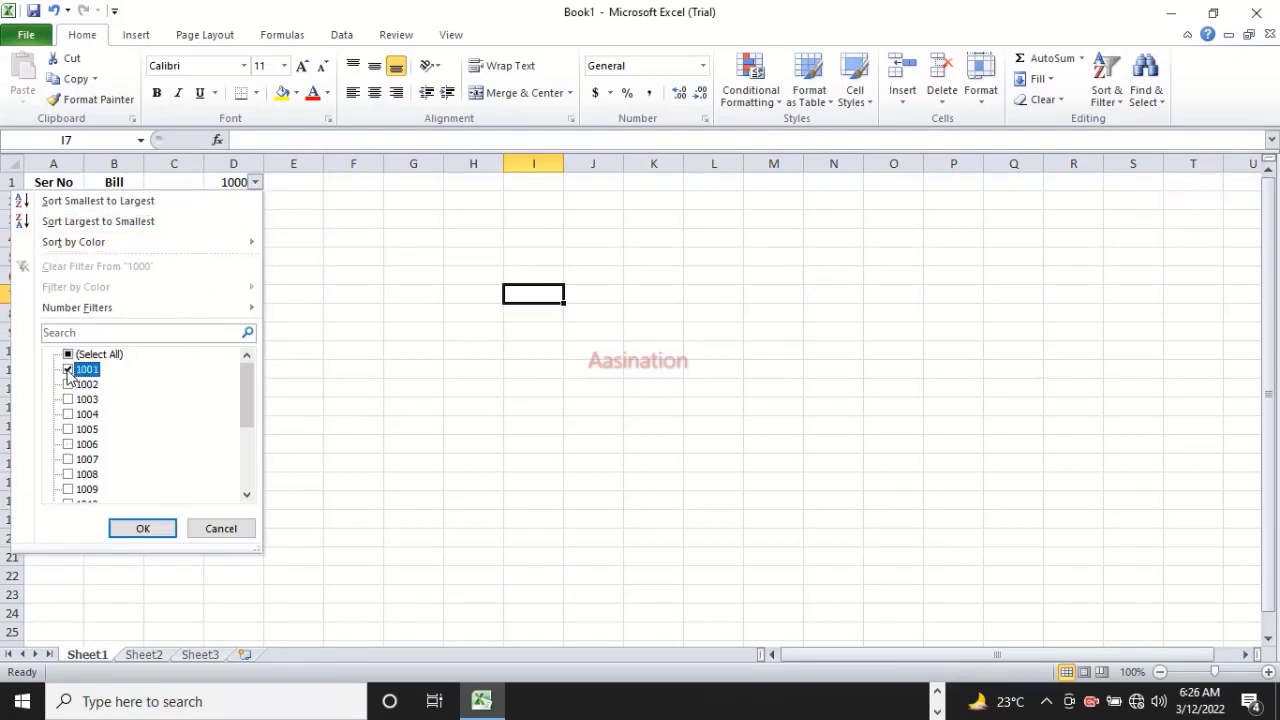
pyautogui.click(141, 530)
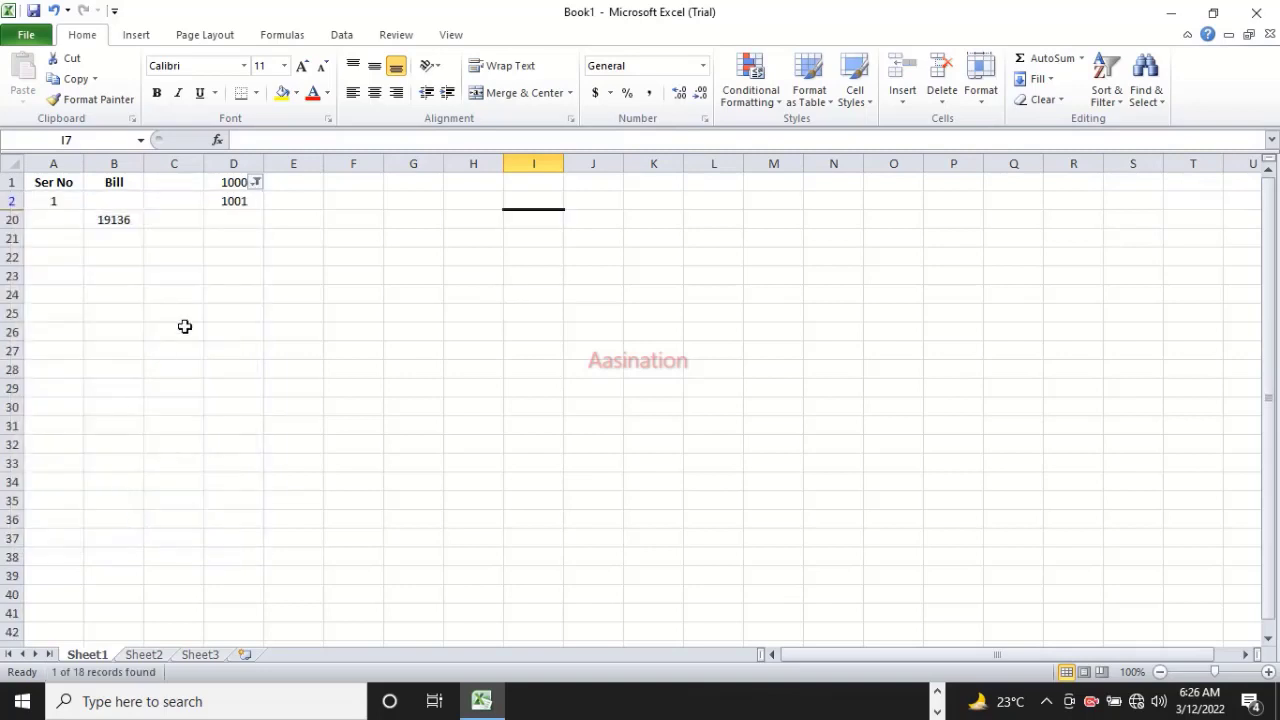
pyautogui.click(257, 224)
pyautogui.click(231, 204)
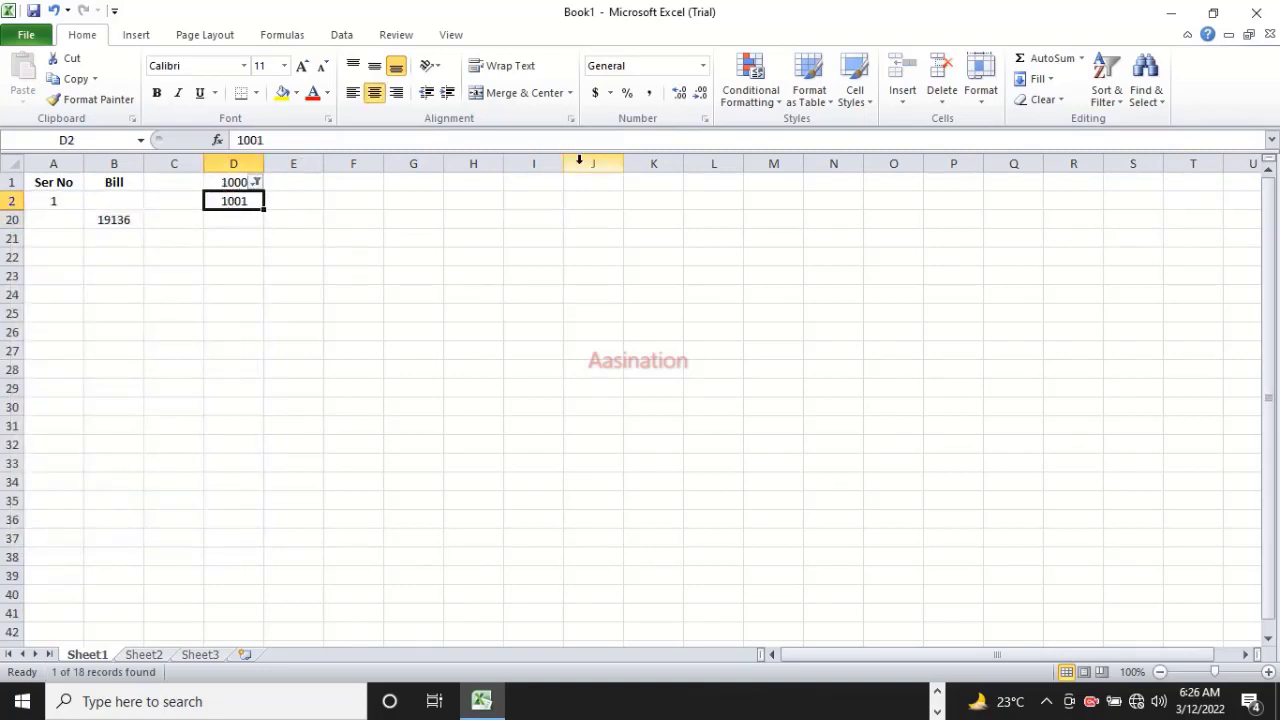
# - Clear the filter criteria from column D to show all rows
pyautogui.click(1106, 80)
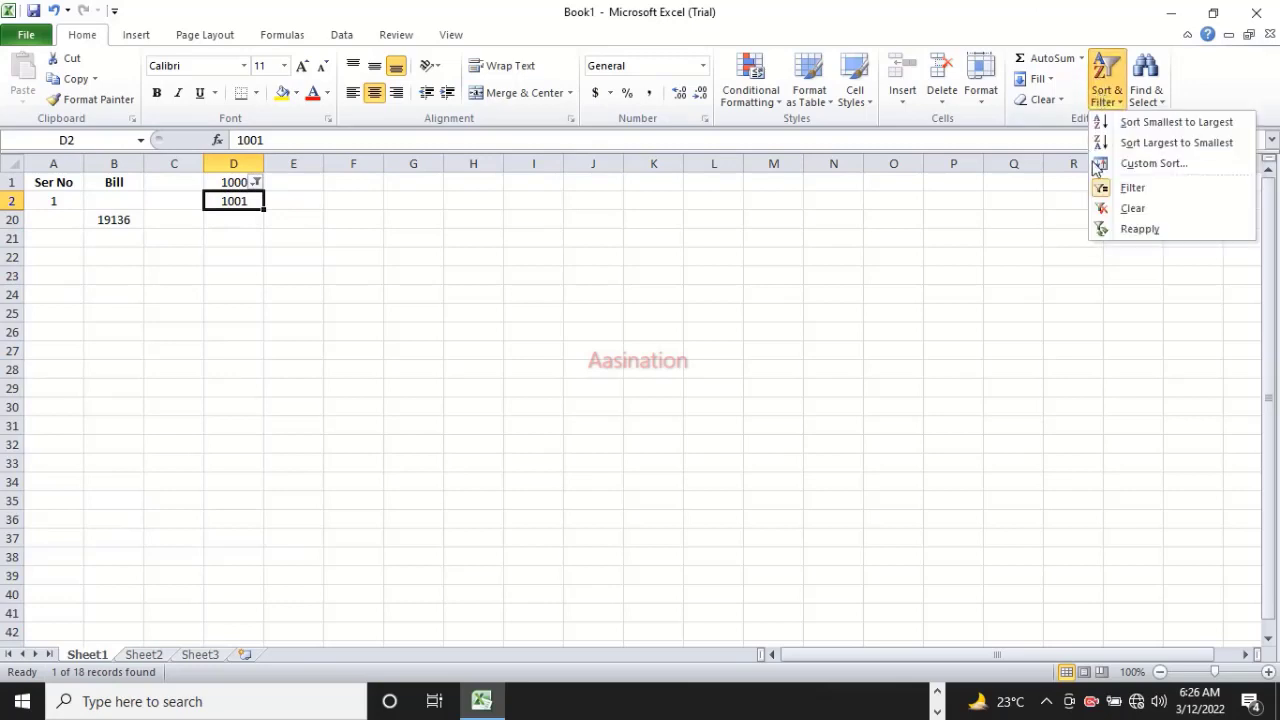
pyautogui.click(1130, 208)
pyautogui.click(259, 254)
# - Copy the bill values in D2:D18 into the Bill column starting in B2, and delete the total in B20
pyautogui.moveTo(228, 196); pyautogui.dragTo(238, 501)
pyautogui.hotkey('ctrl', 'c')
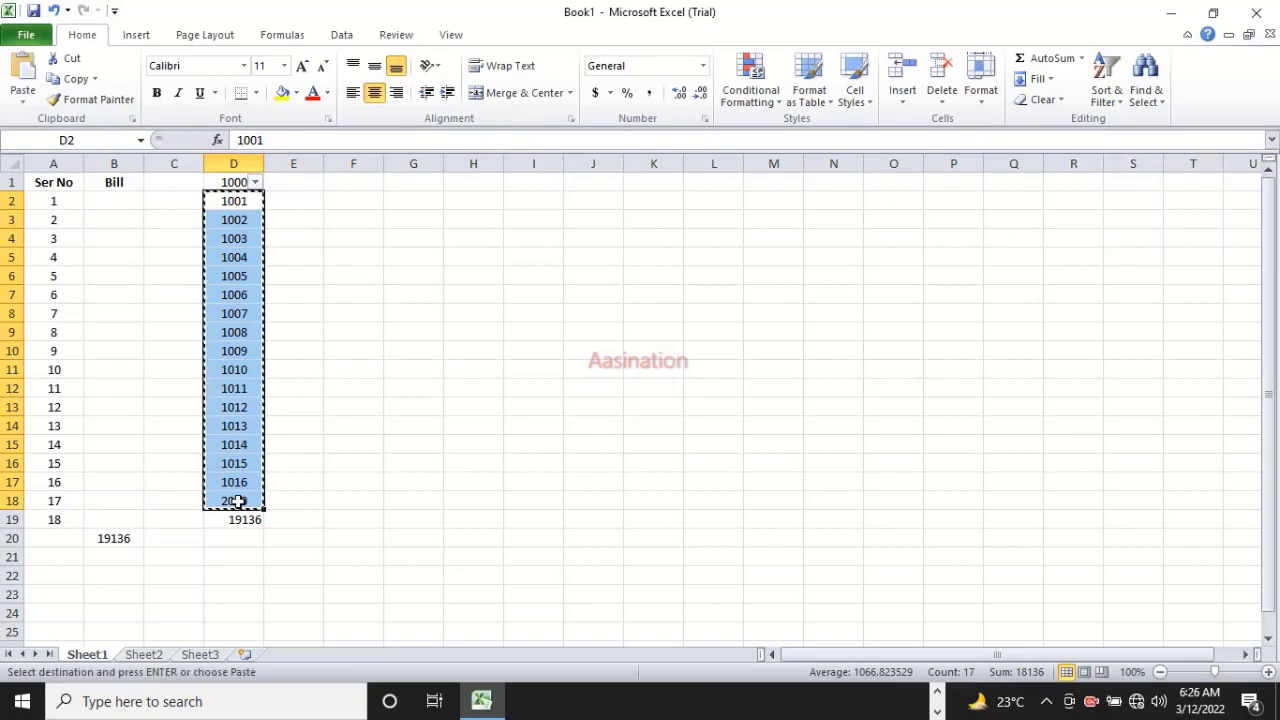
pyautogui.click(110, 201)
pyautogui.hotkey('ctrl', 'v')
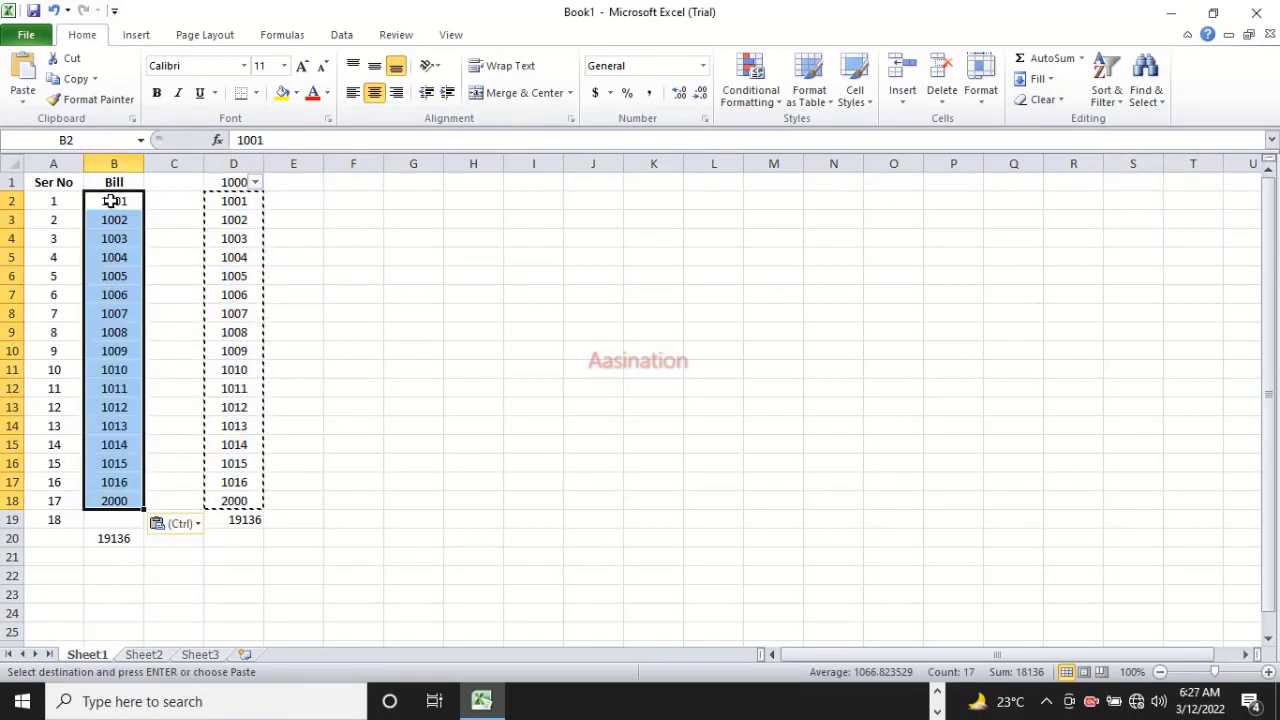
pyautogui.click(115, 543)
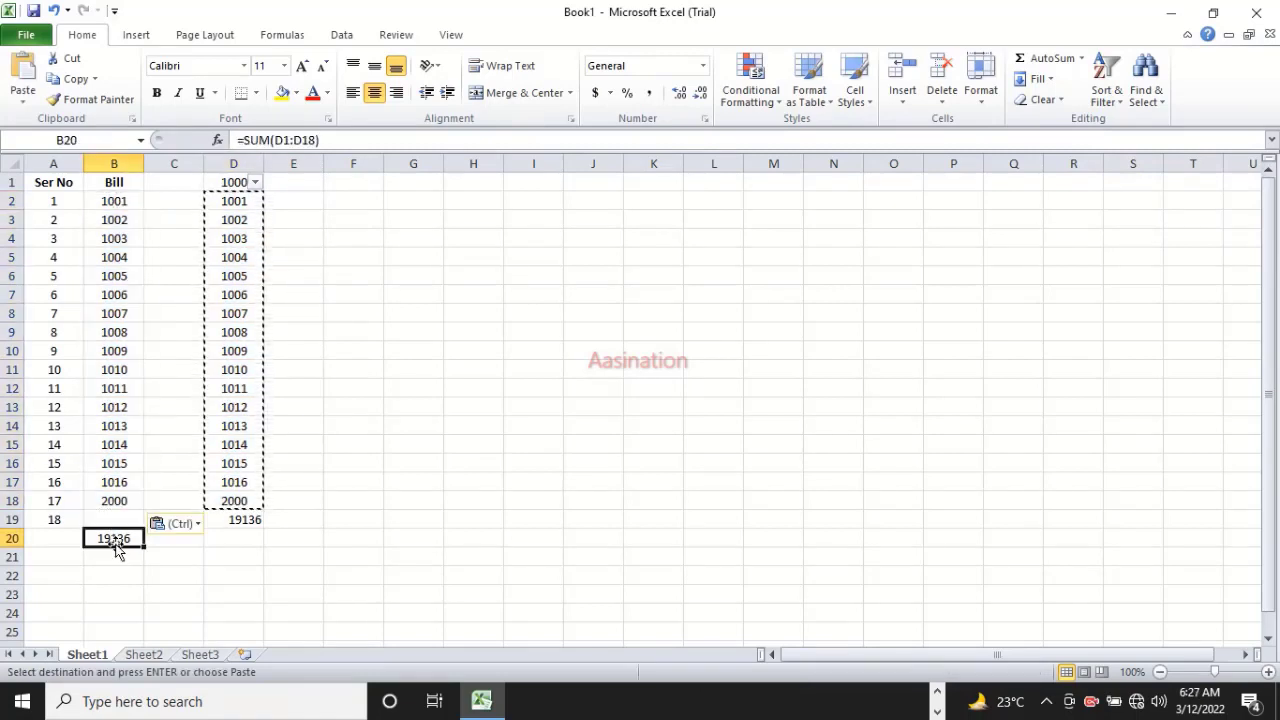
pyautogui.press('Delete')
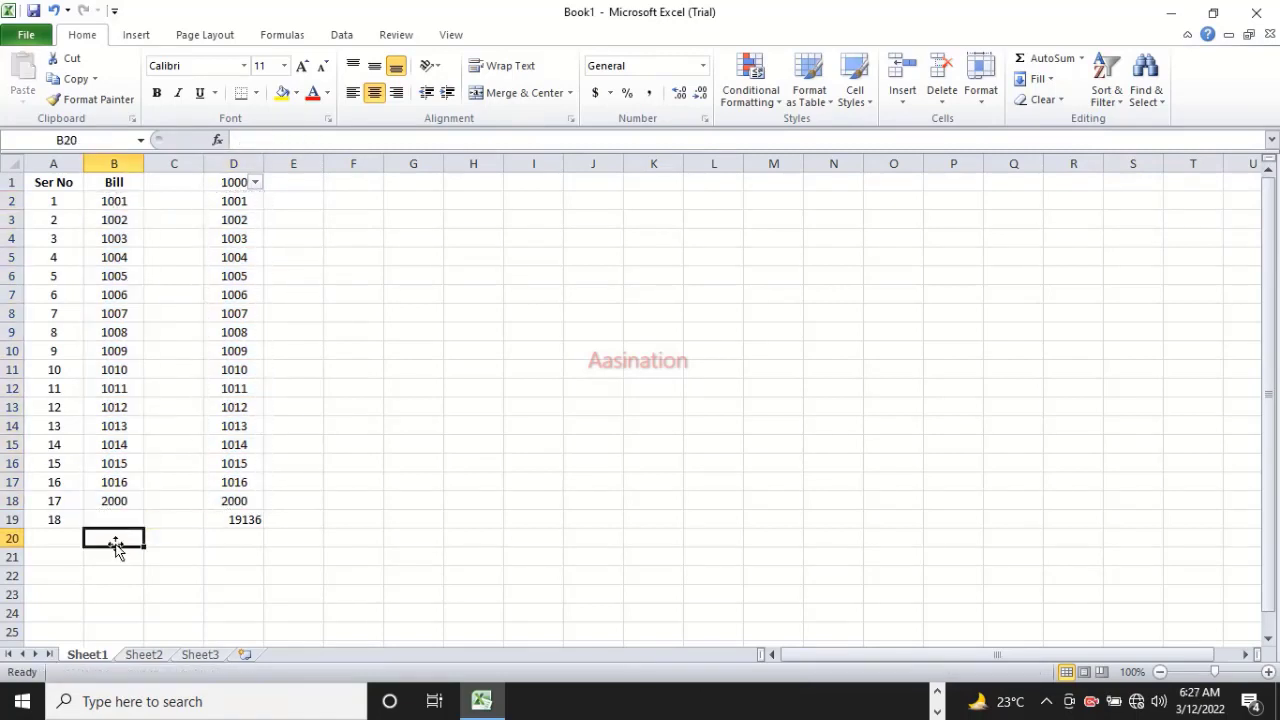
# - Copy the value 1001 from B2 into cells B19 to B22 of the Bill column
pyautogui.click(128, 202)
pyautogui.hotkey('ctrl', 'c')
pyautogui.click(119, 516)
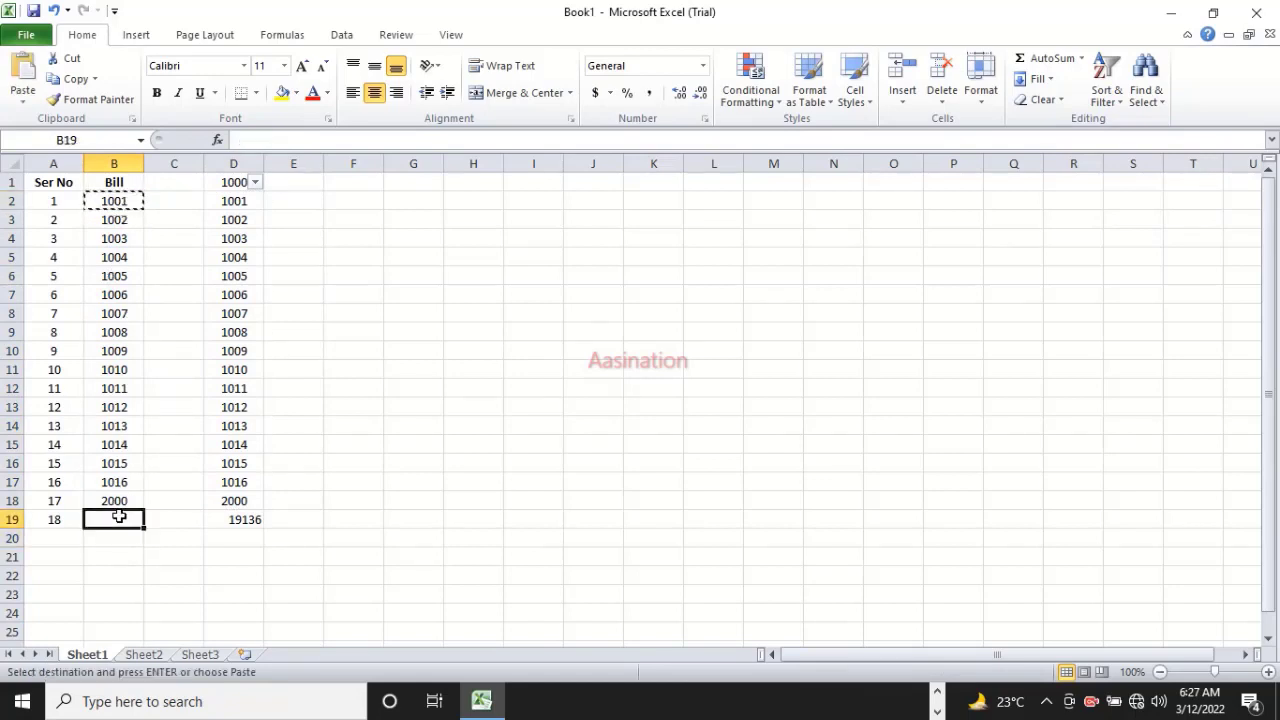
pyautogui.hotkey('ctrl', 'v')
pyautogui.press('Down')
pyautogui.hotkey('ctrl', 'v')
pyautogui.press('Down')
pyautogui.hotkey('ctrl', 'v')
pyautogui.press('Down')
pyautogui.hotkey('ctrl', 'v')
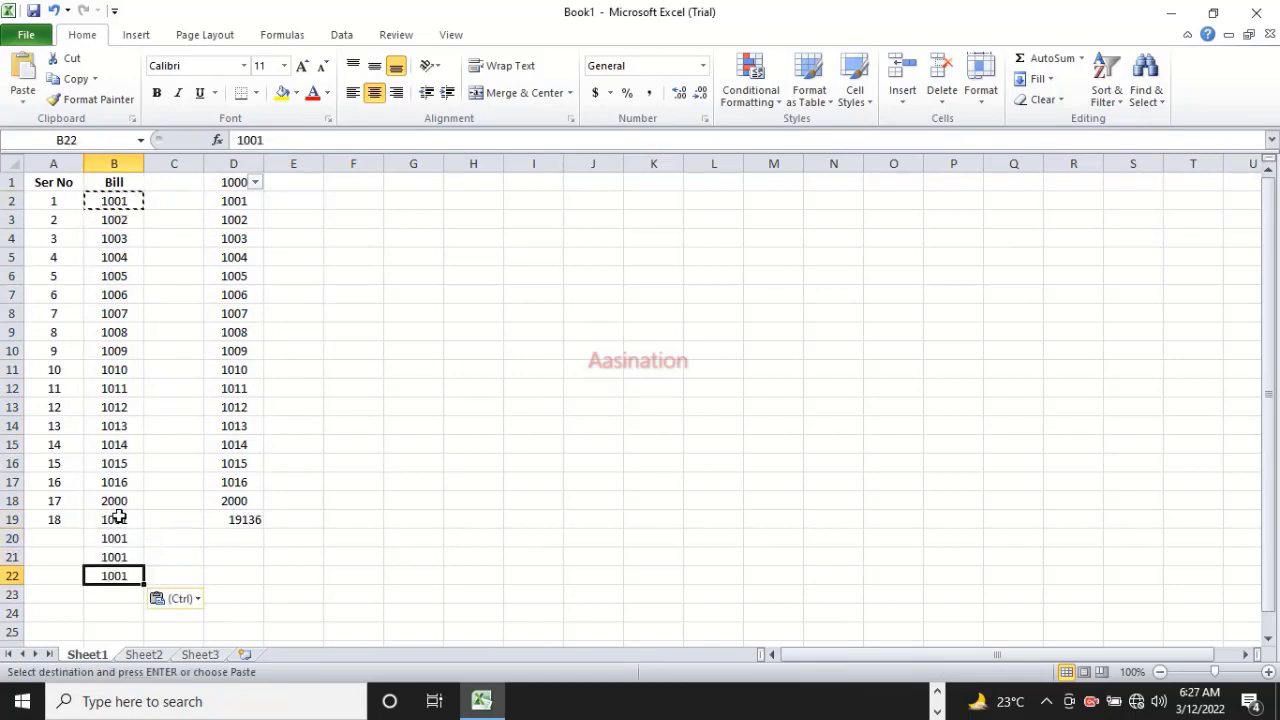
# - Remove the filter from column D and apply a filter to the Ser No and Bill headers
pyautogui.click(132, 183)
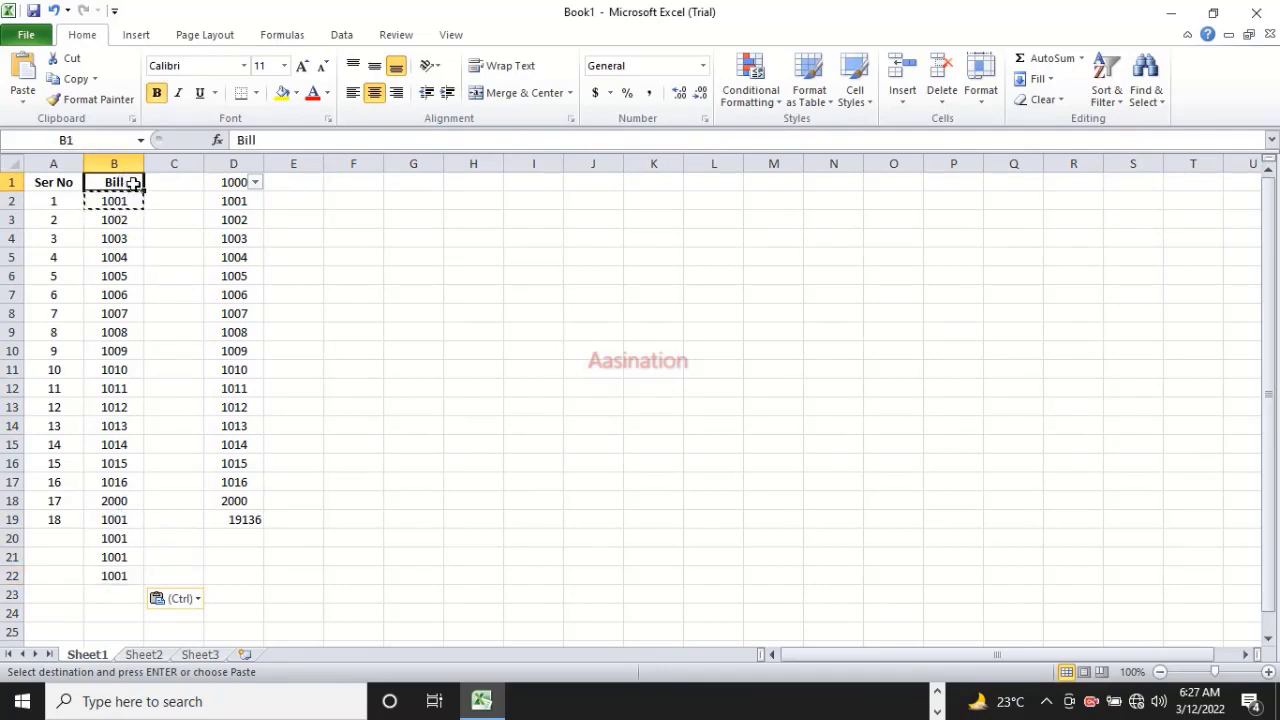
pyautogui.click(1106, 92)
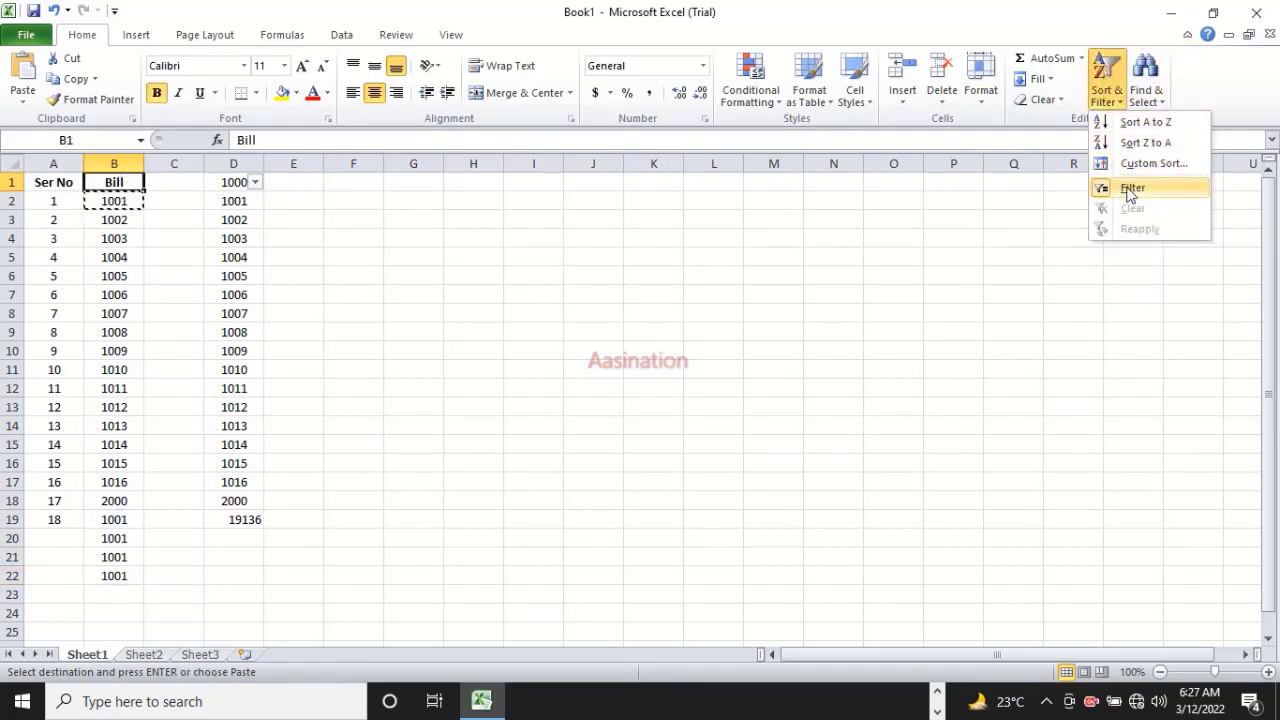
pyautogui.click(1129, 192)
pyautogui.click(1104, 86)
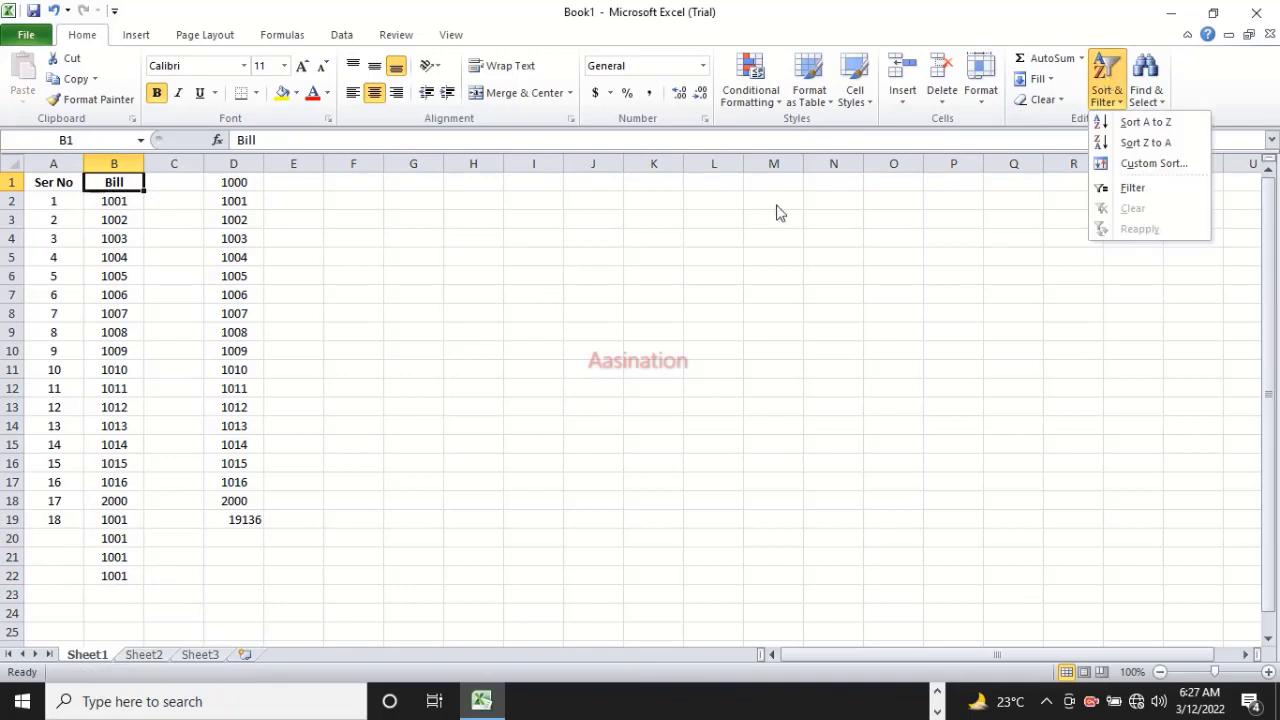
pyautogui.click(1130, 188)
pyautogui.click(532, 236)
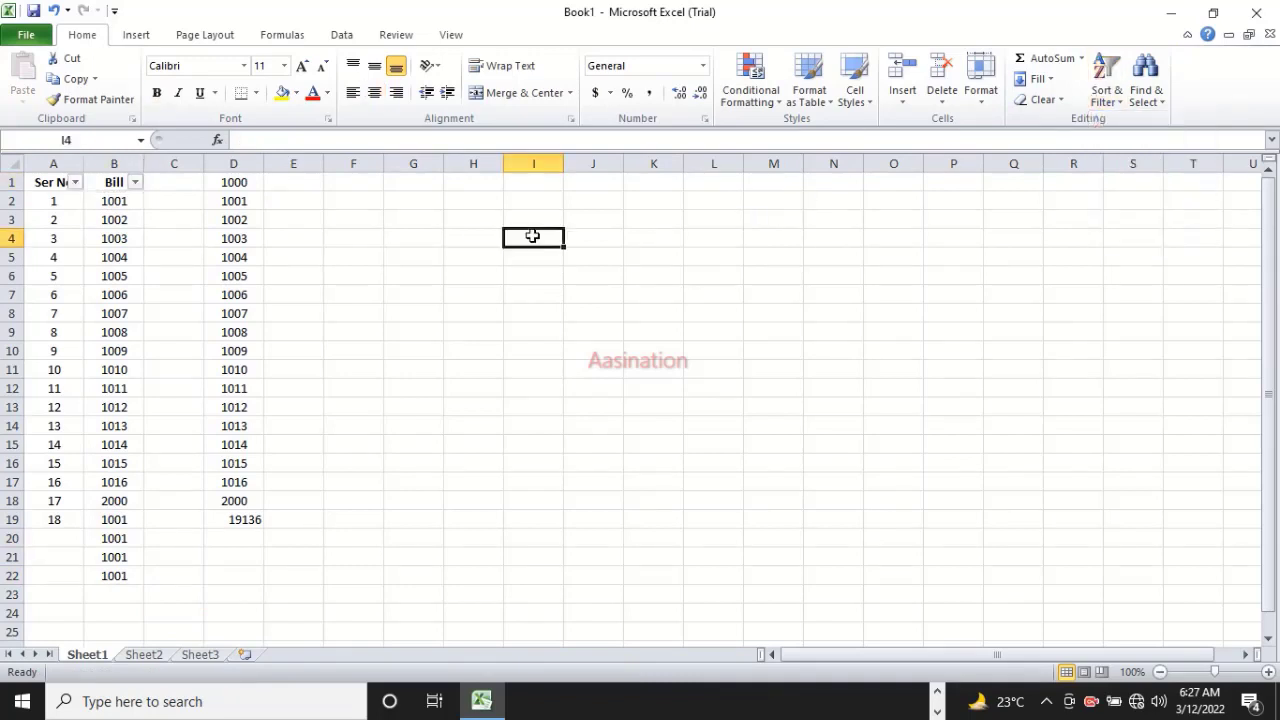
# - Filter the Bill column to show only the value 1001 and select the matching bill cells
pyautogui.click(134, 182)
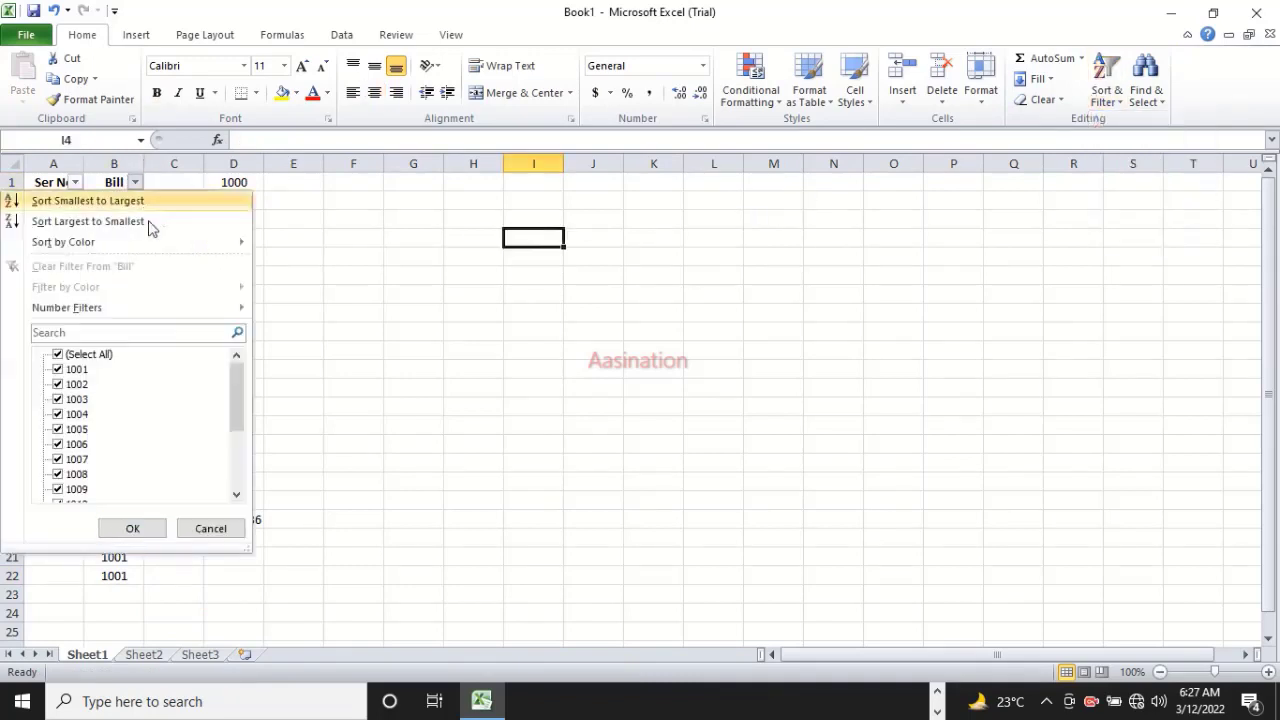
pyautogui.click(57, 356)
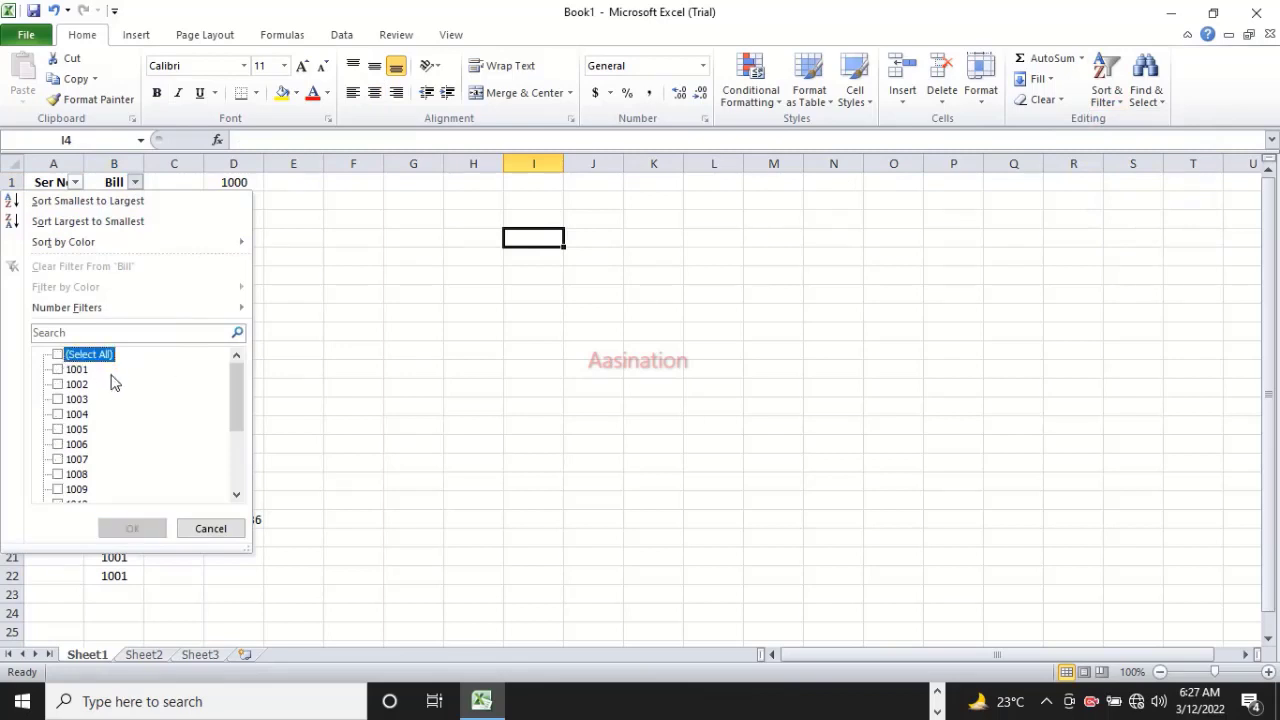
pyautogui.click(58, 370)
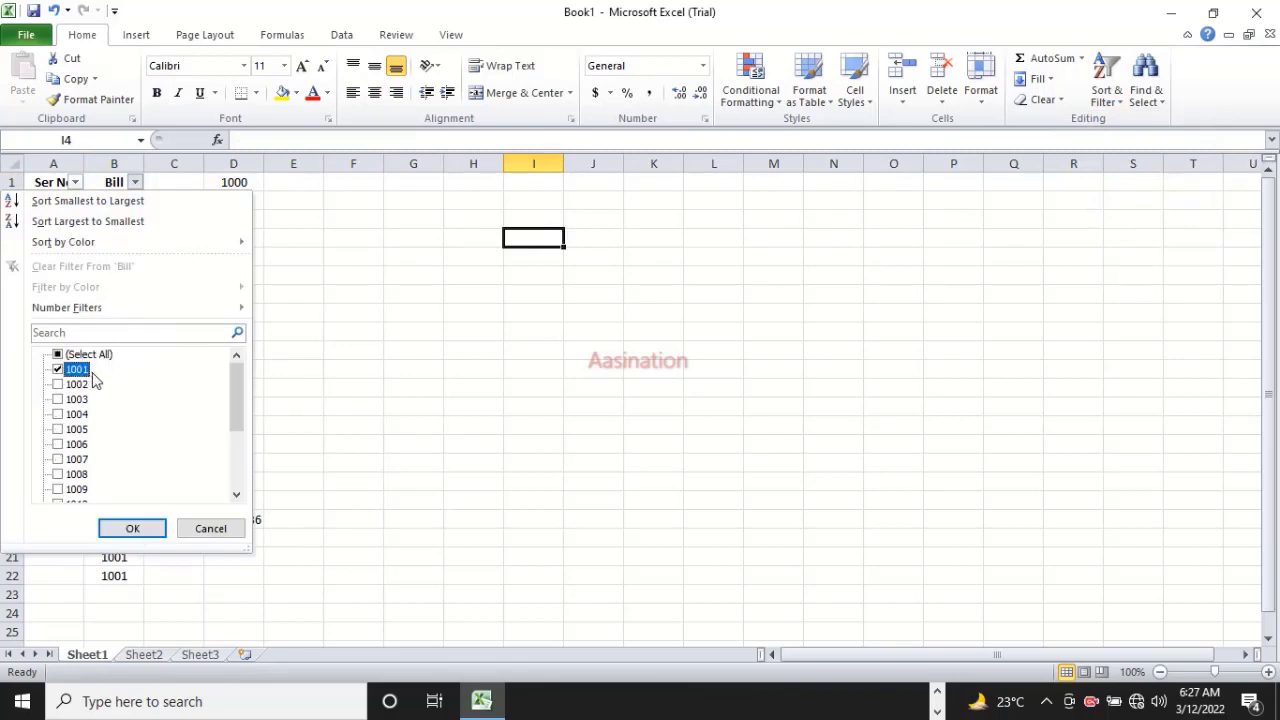
pyautogui.click(147, 535)
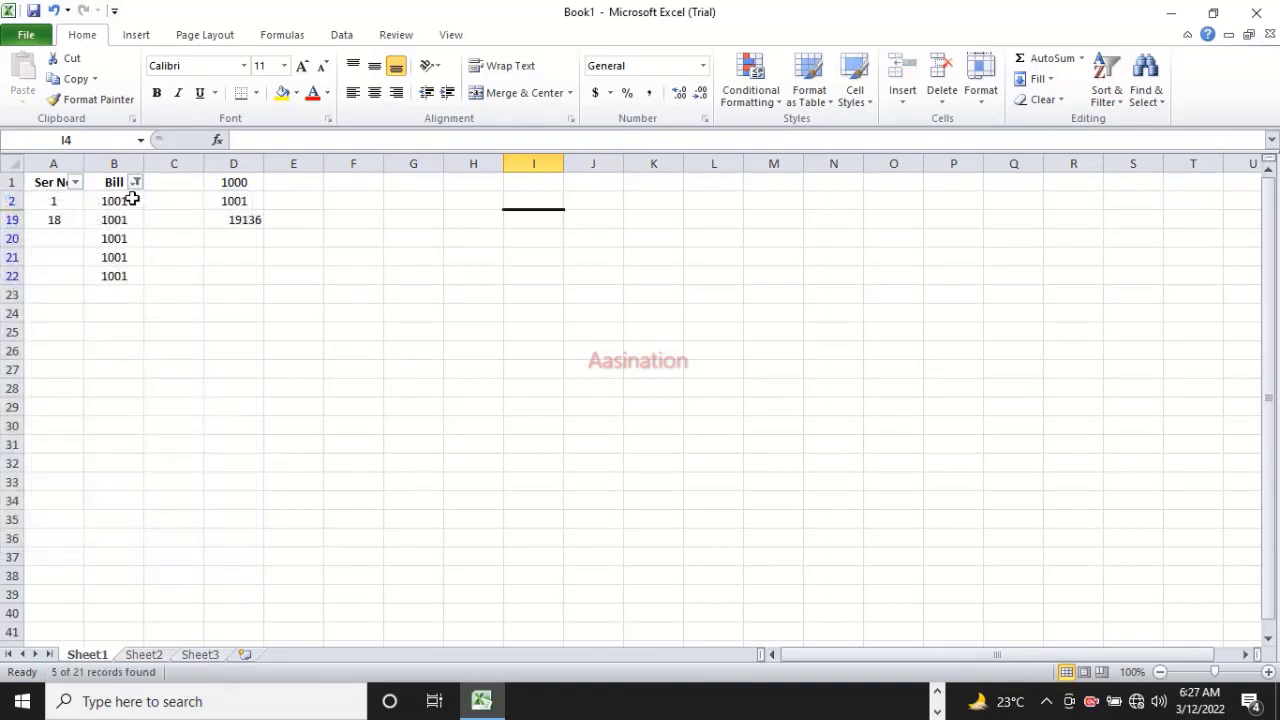
pyautogui.moveTo(129, 196); pyautogui.dragTo(129, 268)
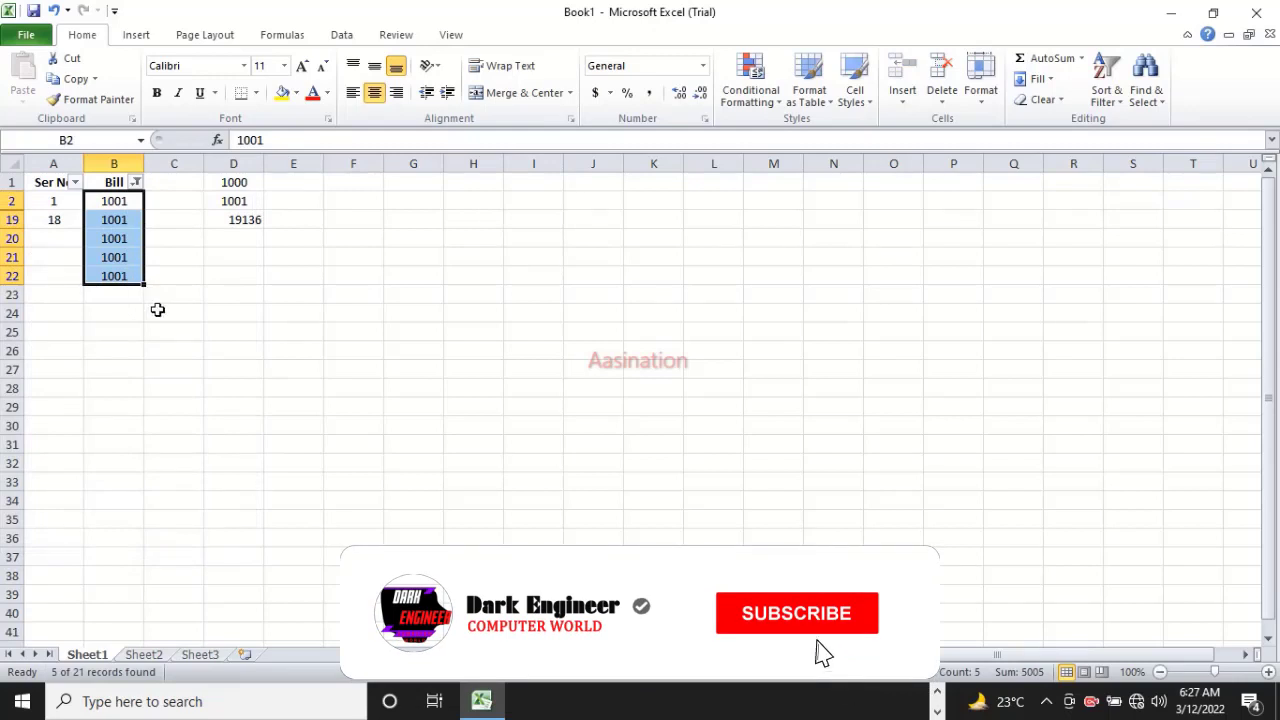
# - Change the Bill column filter to show only the value 1002
pyautogui.click(135, 182)
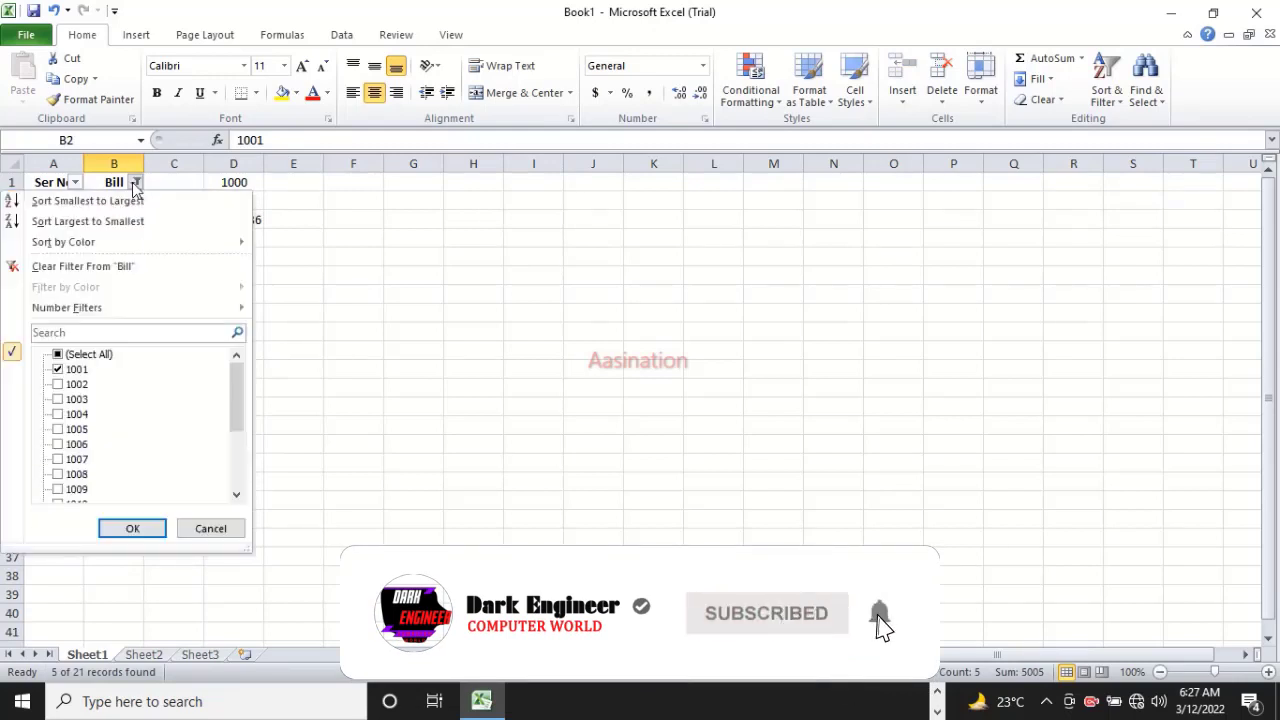
pyautogui.click(58, 369)
pyautogui.click(58, 384)
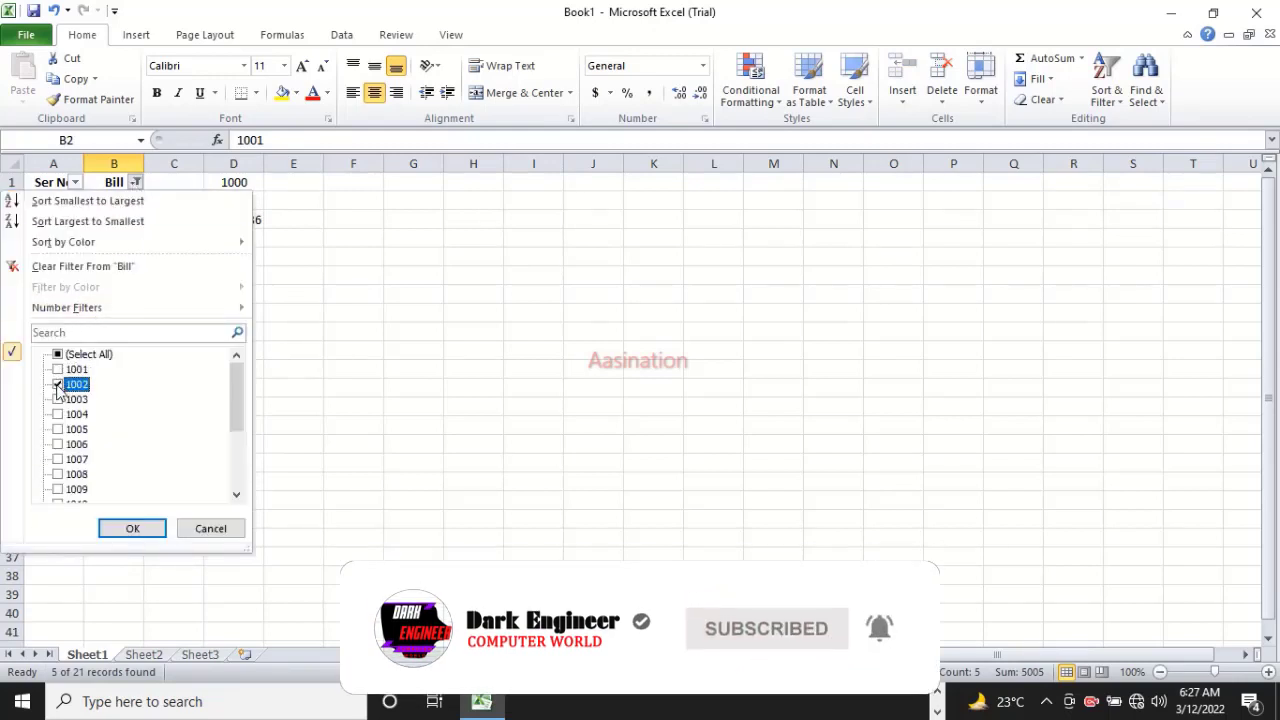
pyautogui.click(130, 528)
pyautogui.click(110, 201)
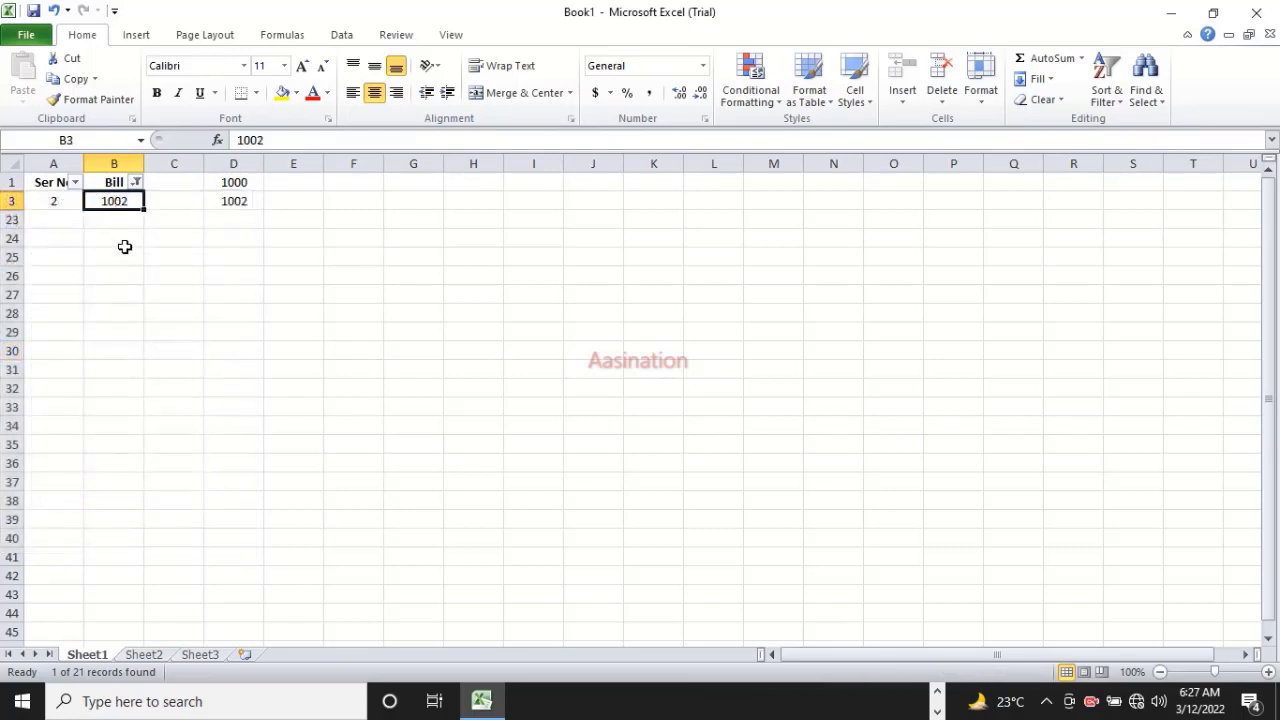
# - Reselect all values in the Bill column filter to show every row again
pyautogui.click(135, 183)
pyautogui.click(59, 355)
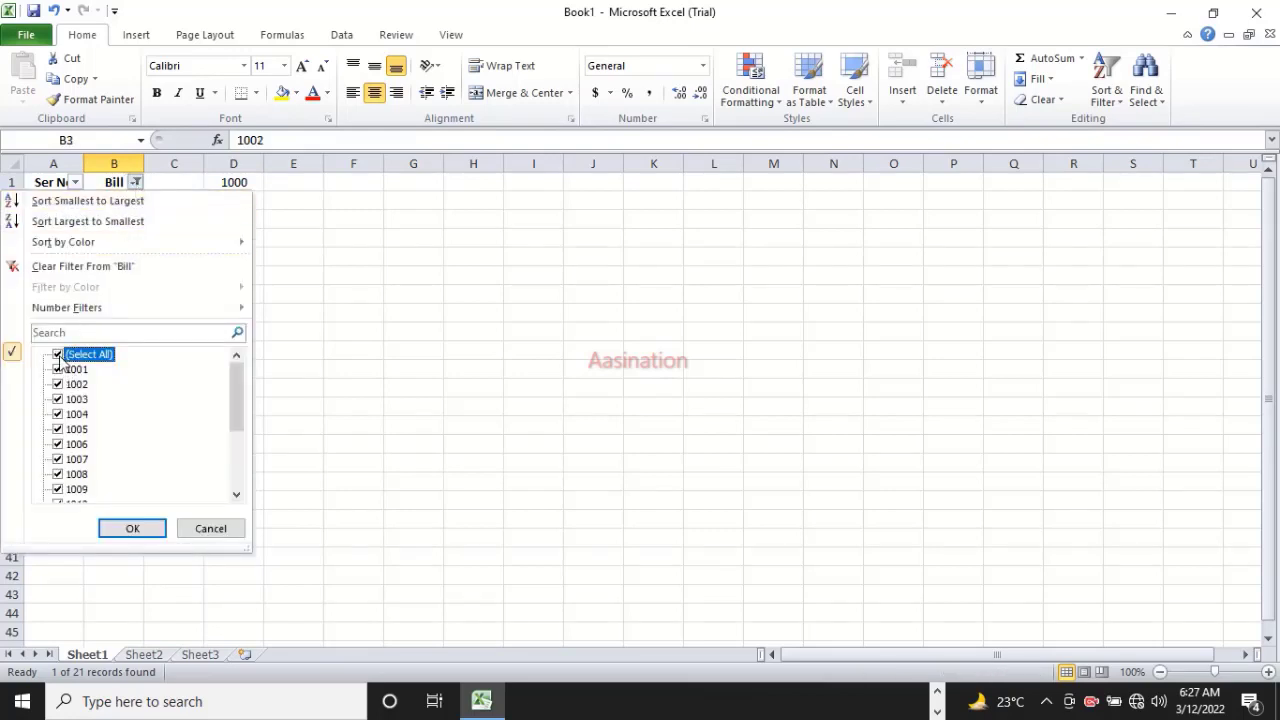
pyautogui.click(148, 530)
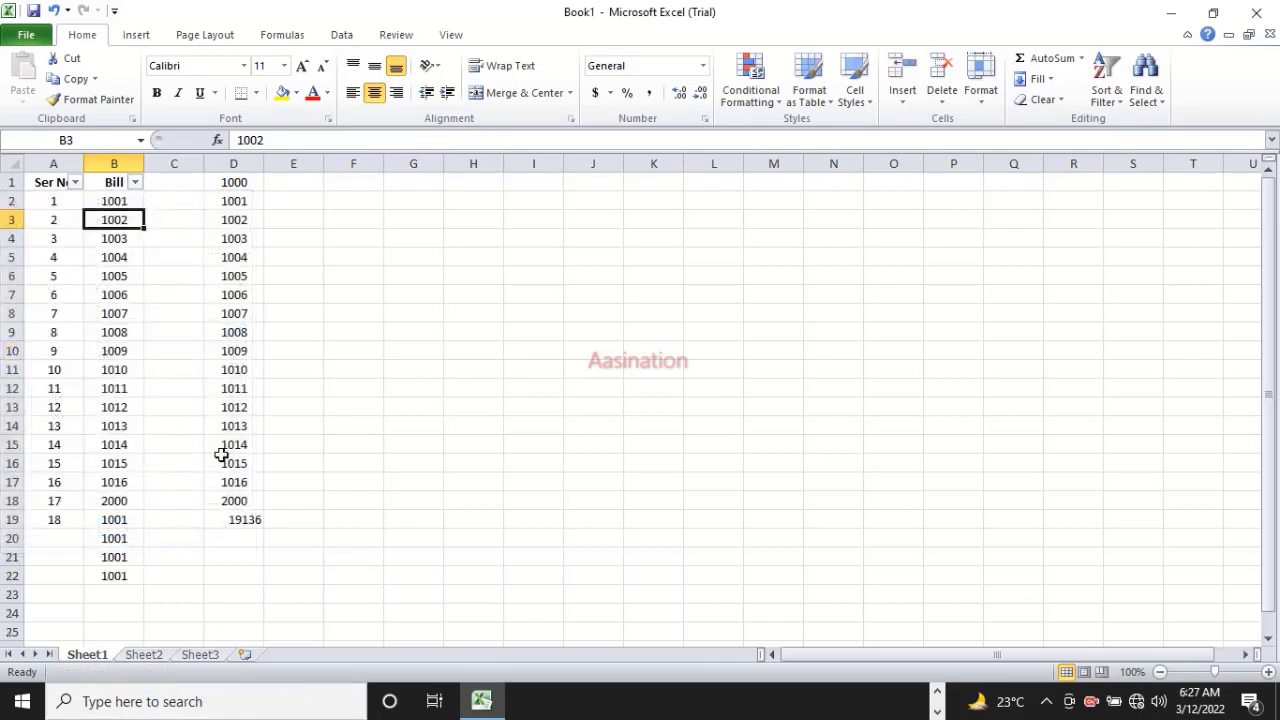
pyautogui.click(174, 610)
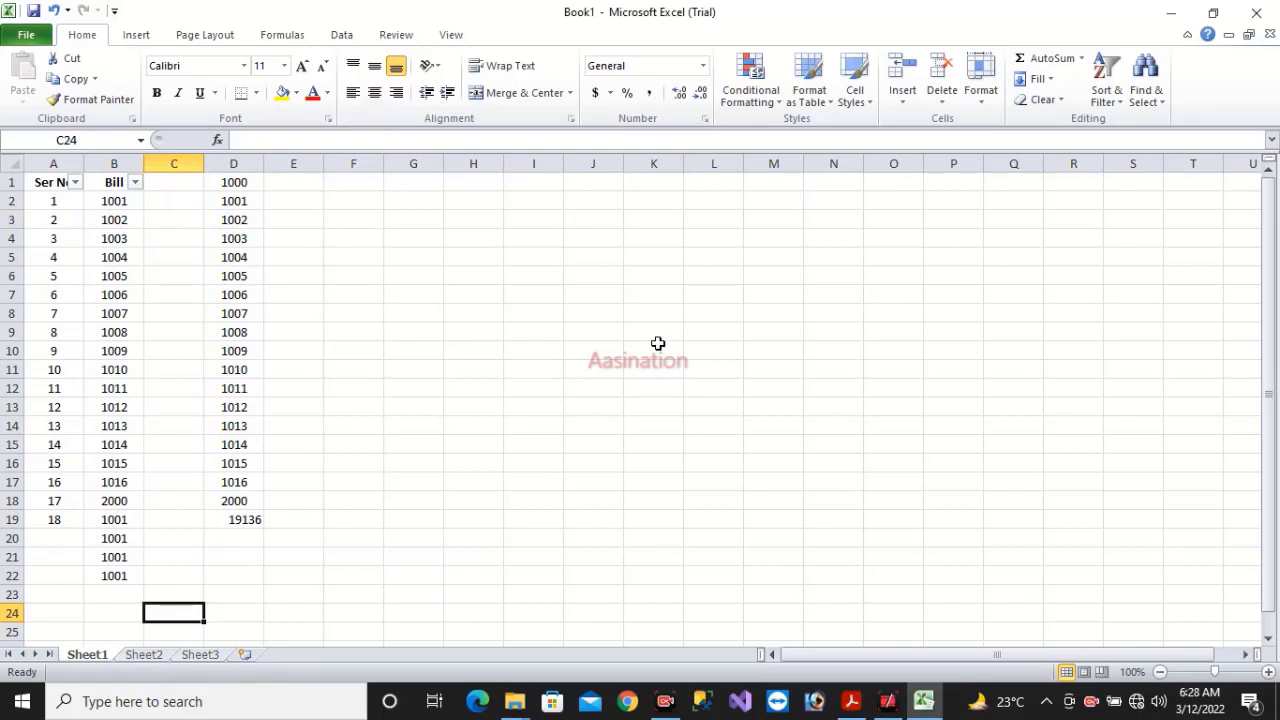
pyautogui.click(137, 36)
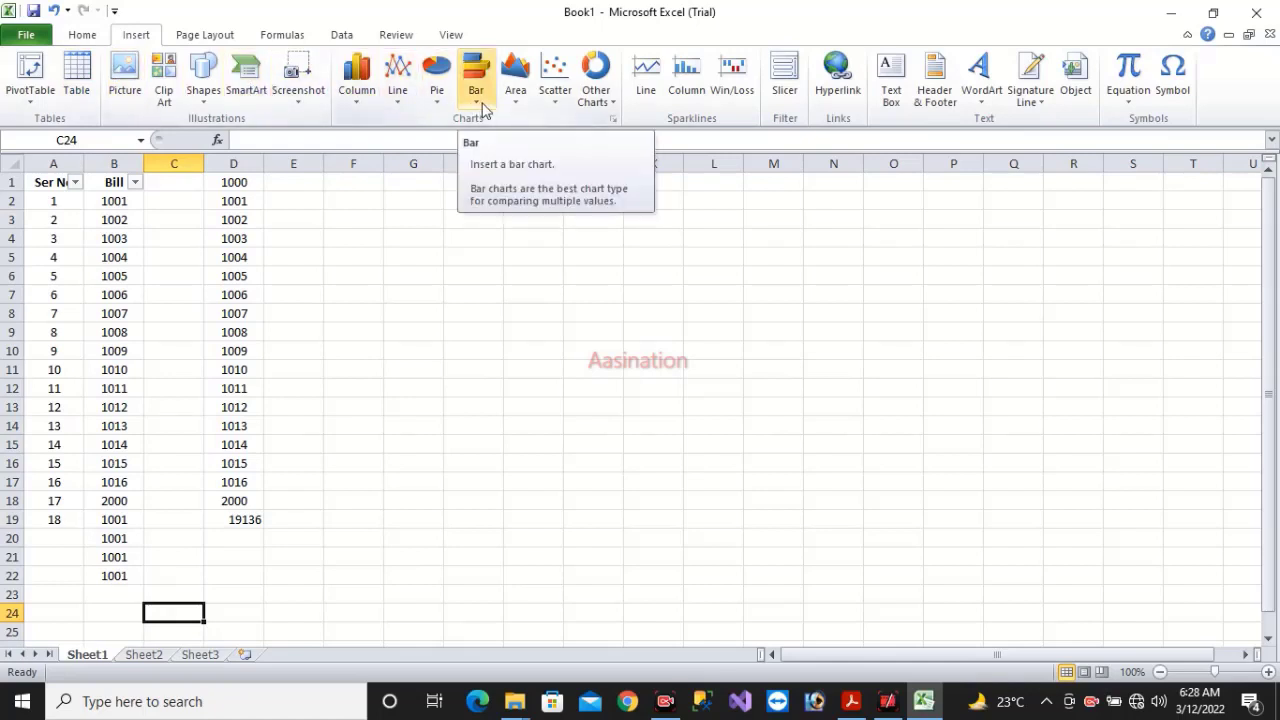
pyautogui.click(200, 35)
# - Sum the bill values in B2:B22 with AutoSum into B23 and check the total cell
pyautogui.click(281, 36)
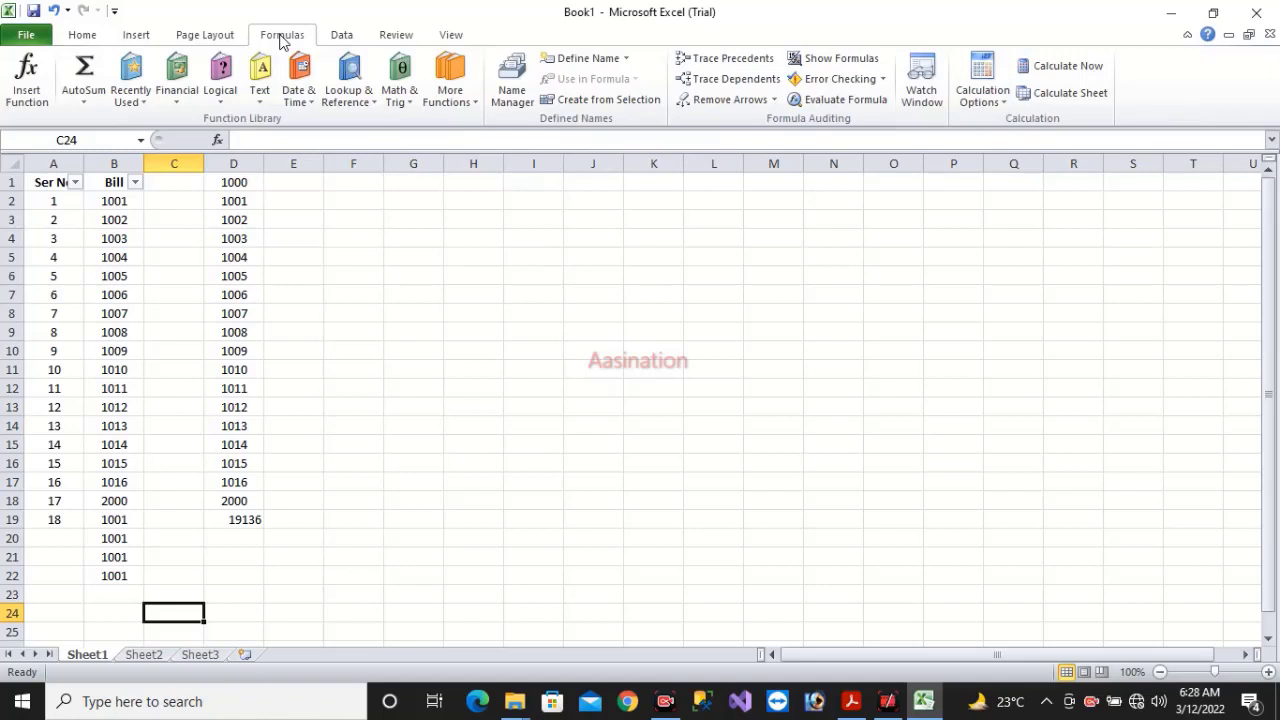
pyautogui.click(85, 104)
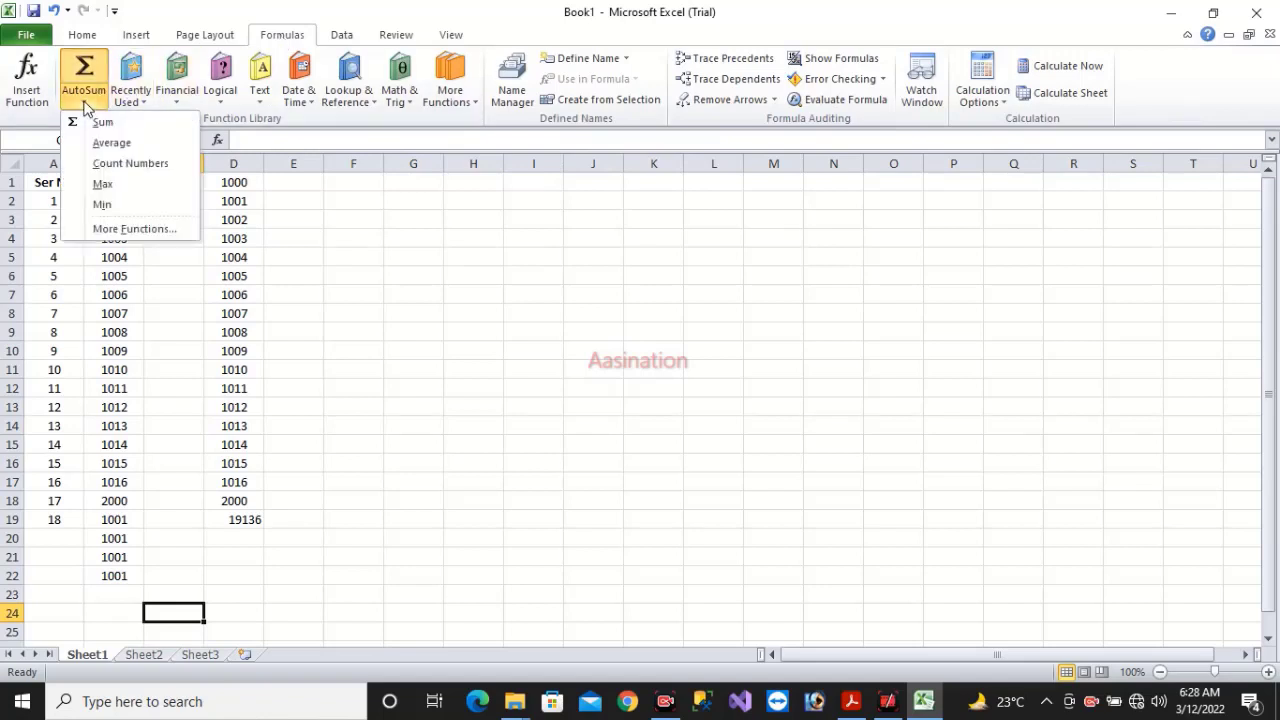
pyautogui.press('Escape')
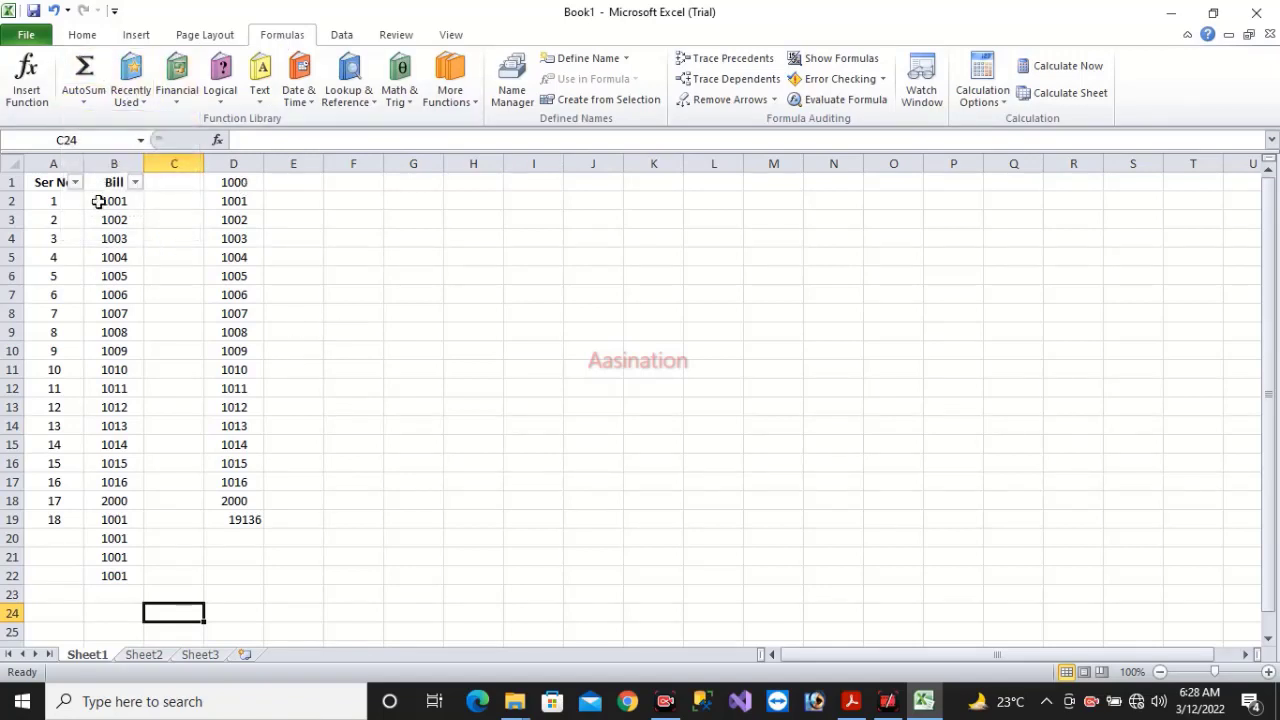
pyautogui.moveTo(100, 201); pyautogui.dragTo(94, 576)
pyautogui.click(85, 90)
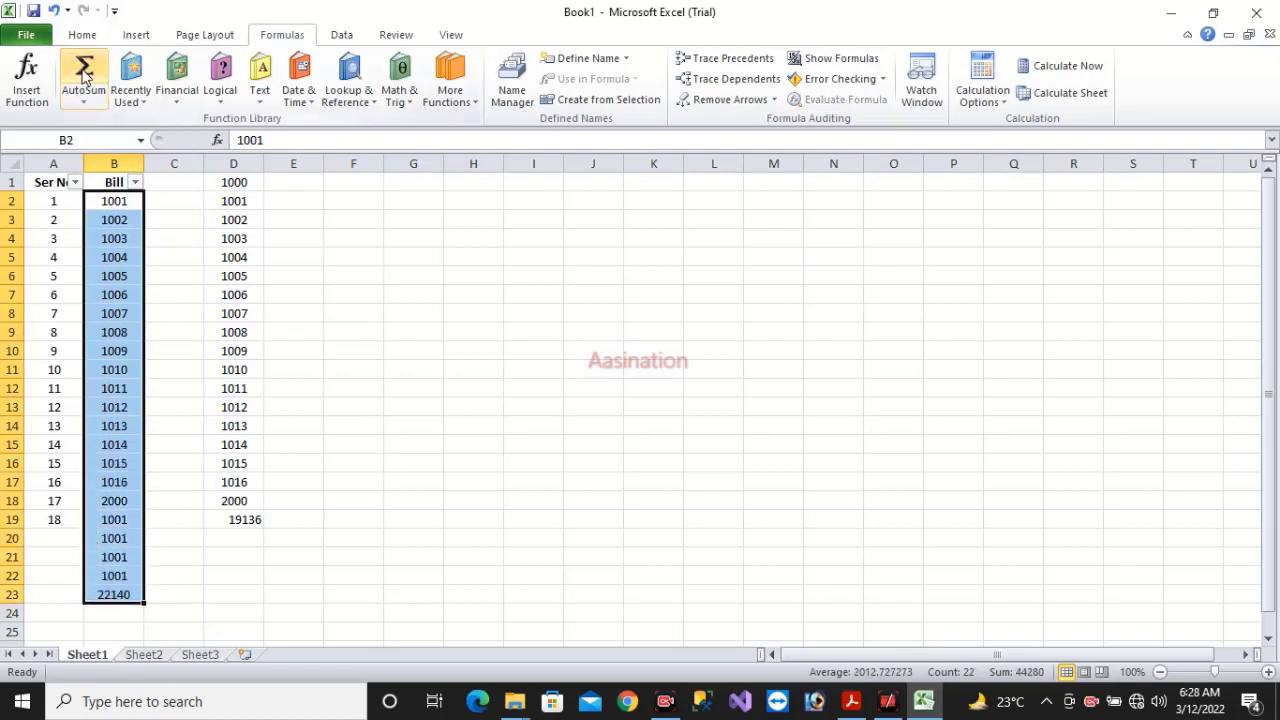
pyautogui.click(99, 594)
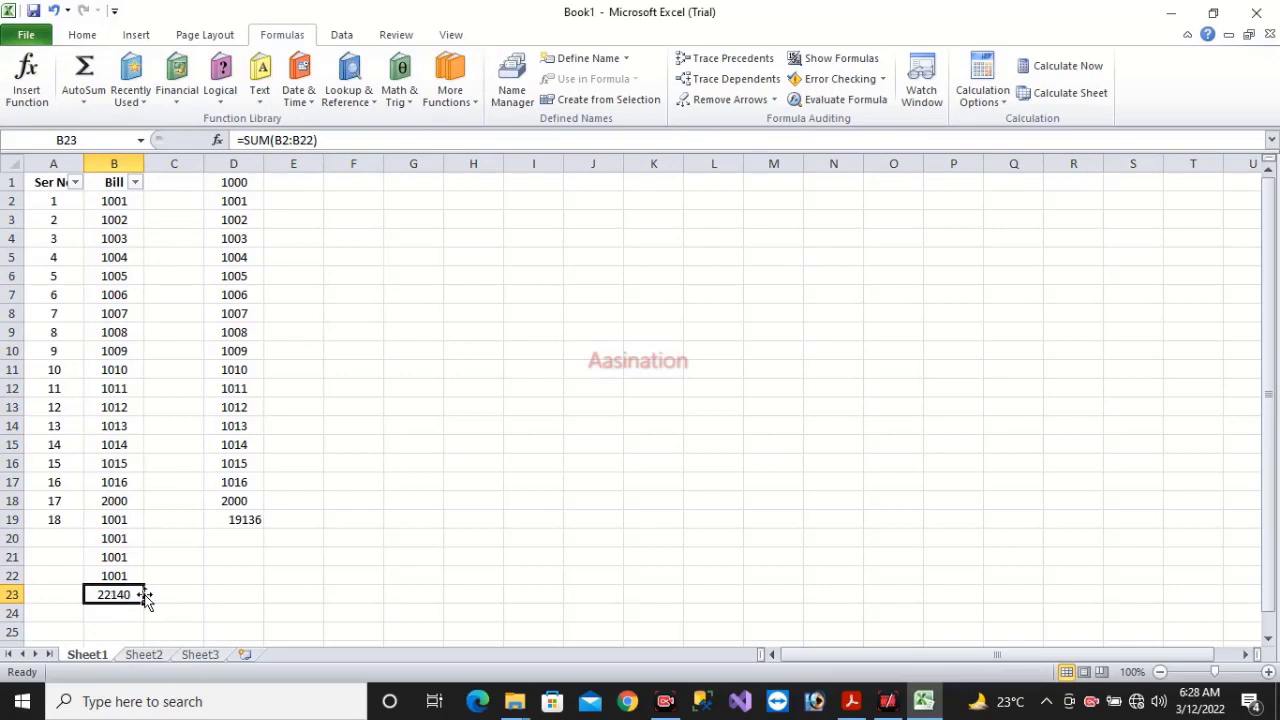
pyautogui.moveTo(125, 201); pyautogui.dragTo(112, 600)
pyautogui.click(112, 600)
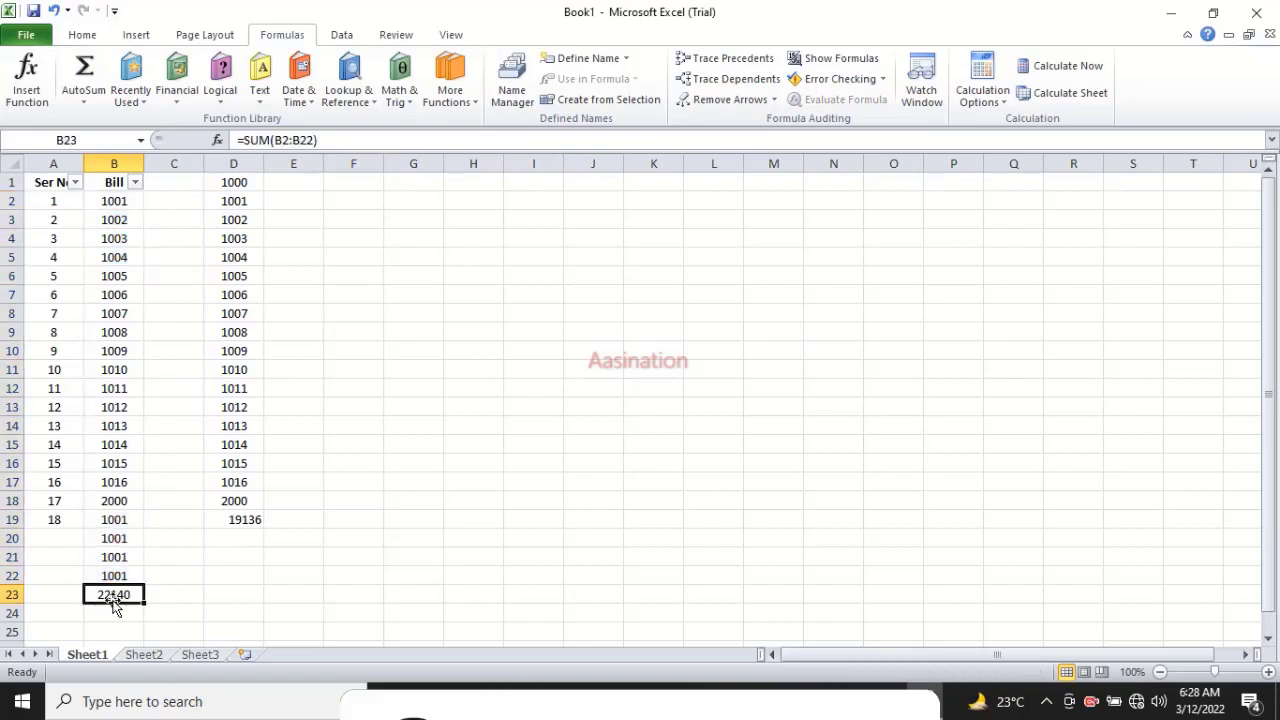
# - Undo the sum and calculate the average of the bill values B2:B22 in B23
pyautogui.click(53, 10)
pyautogui.click(95, 92)
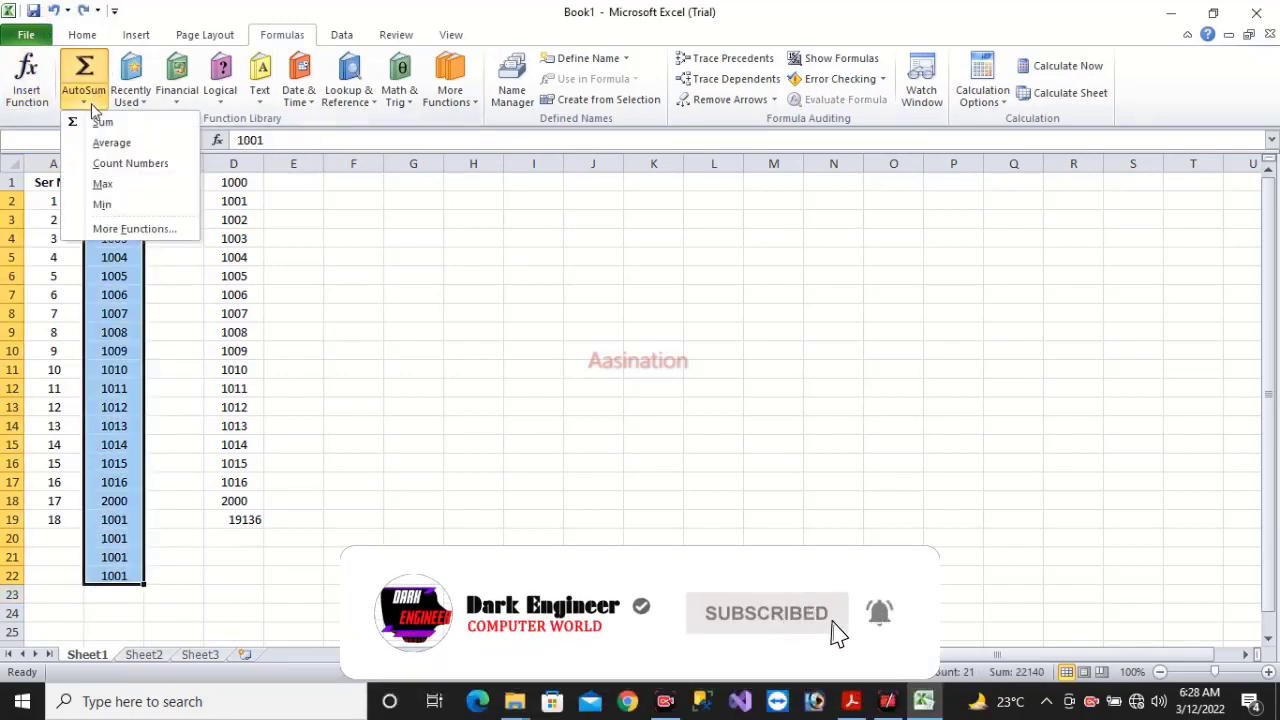
pyautogui.click(108, 140)
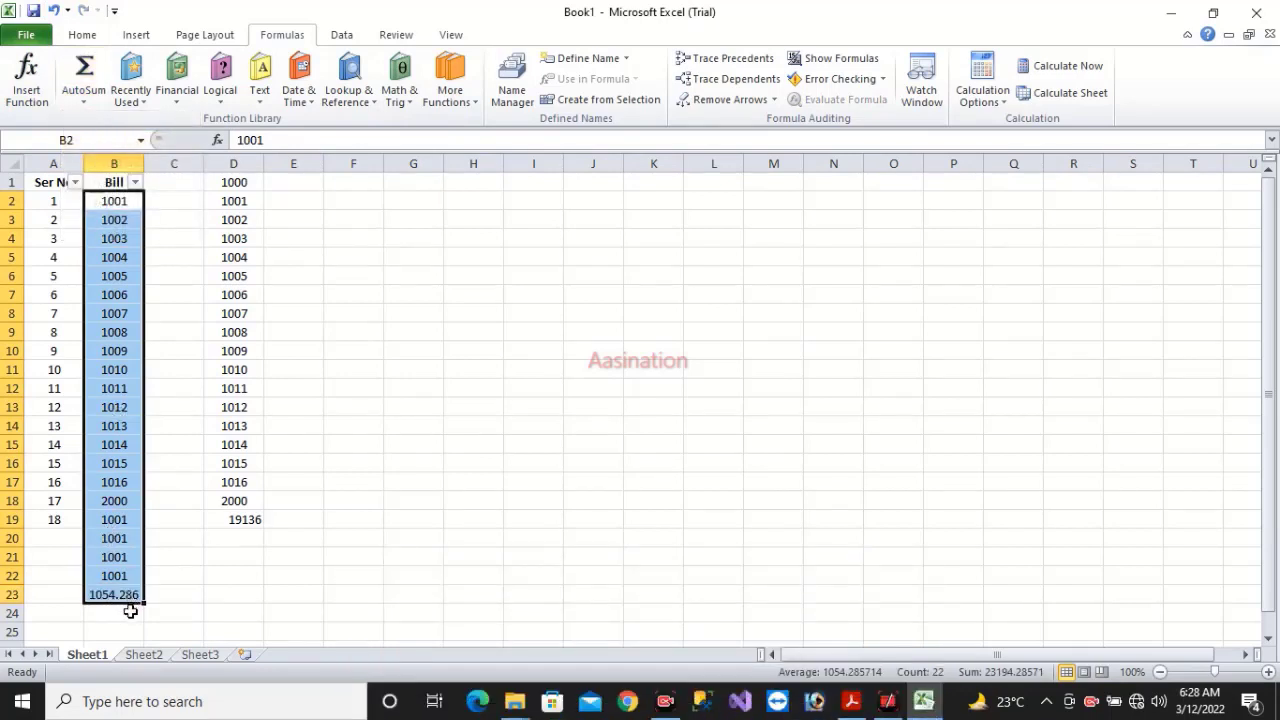
# - Undo the average and count the numbers in B2:B22 in B23
pyautogui.click(54, 10)
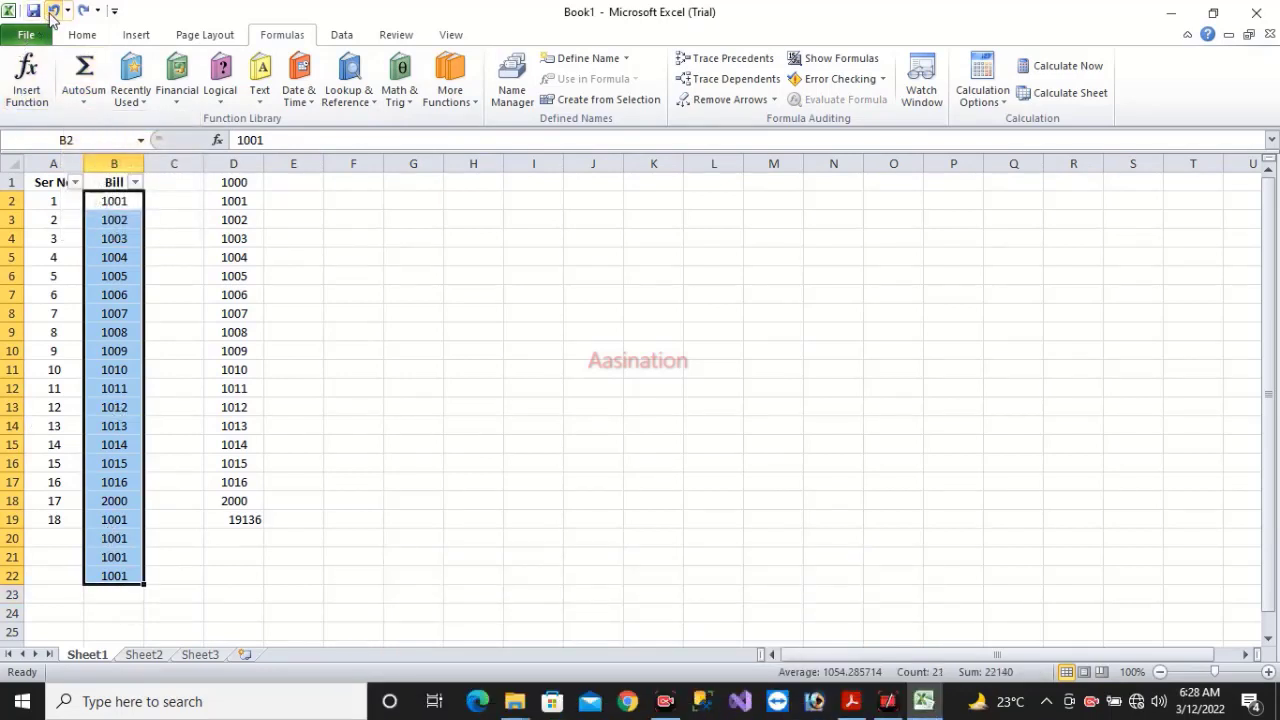
pyautogui.click(85, 102)
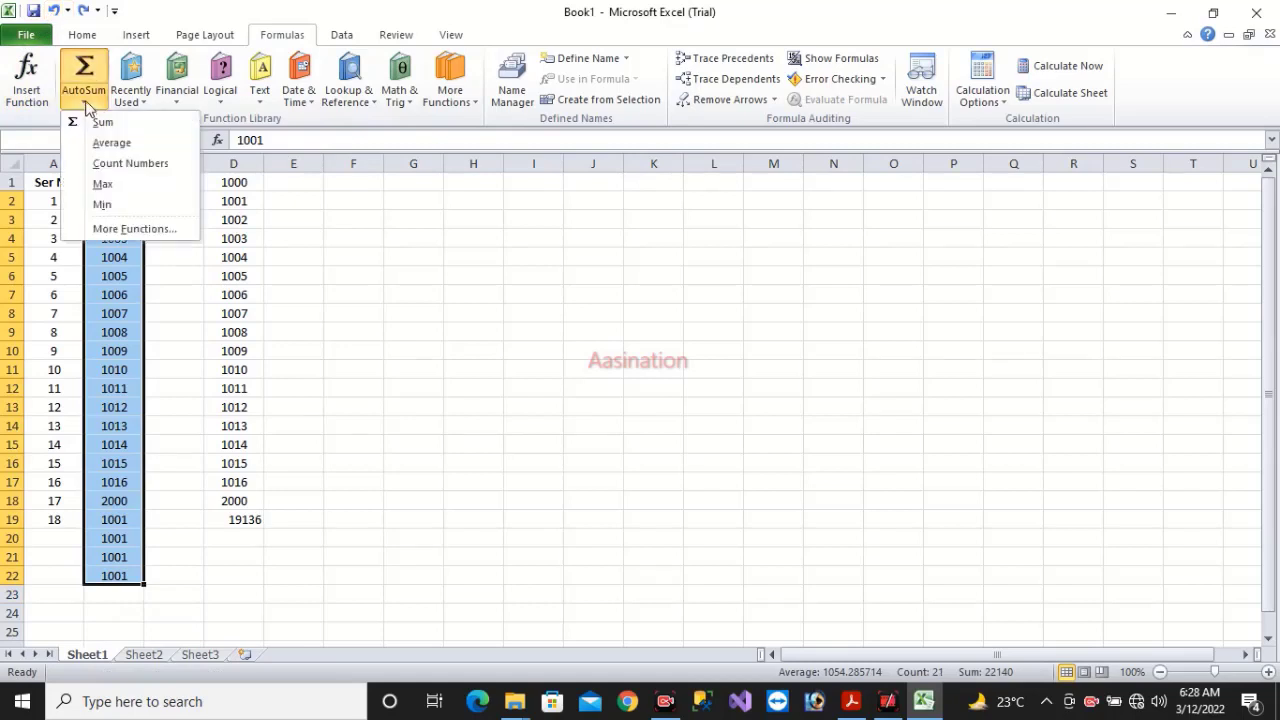
pyautogui.click(100, 168)
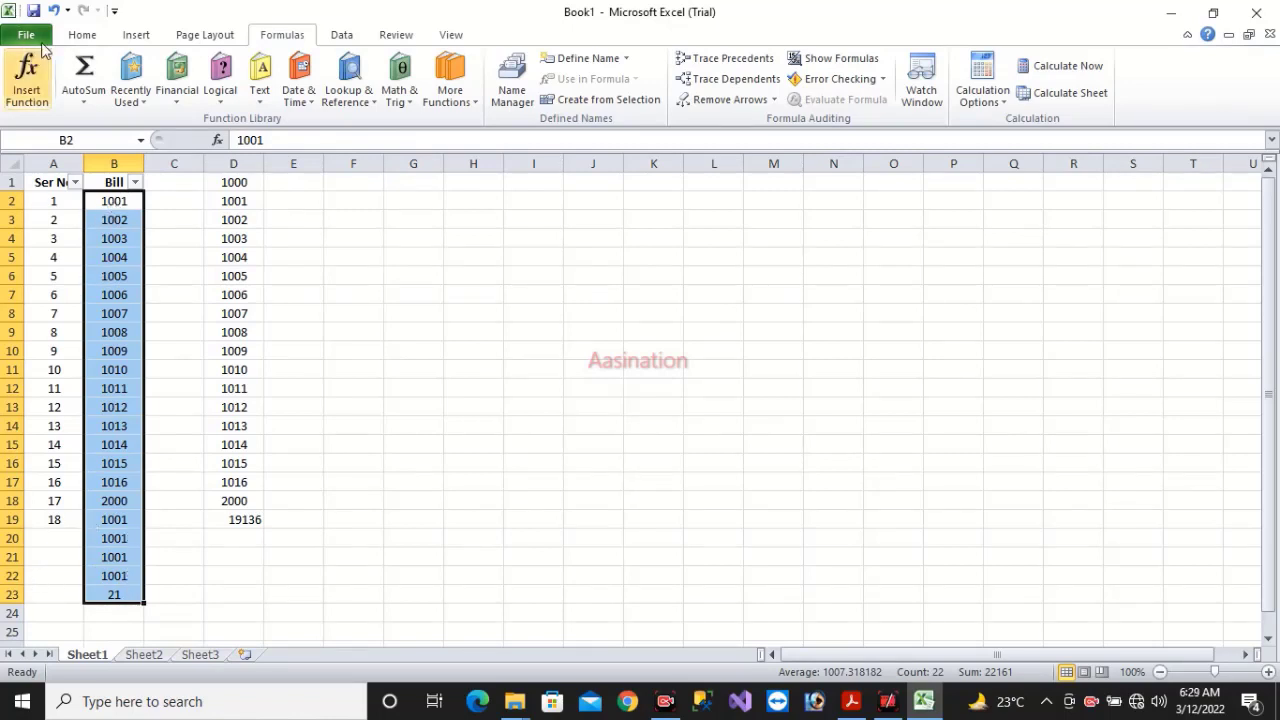
# - Add the maximum of the Bill column in B24 and the minimum of B2:B24 in B25, and review the formulas
pyautogui.click(86, 98)
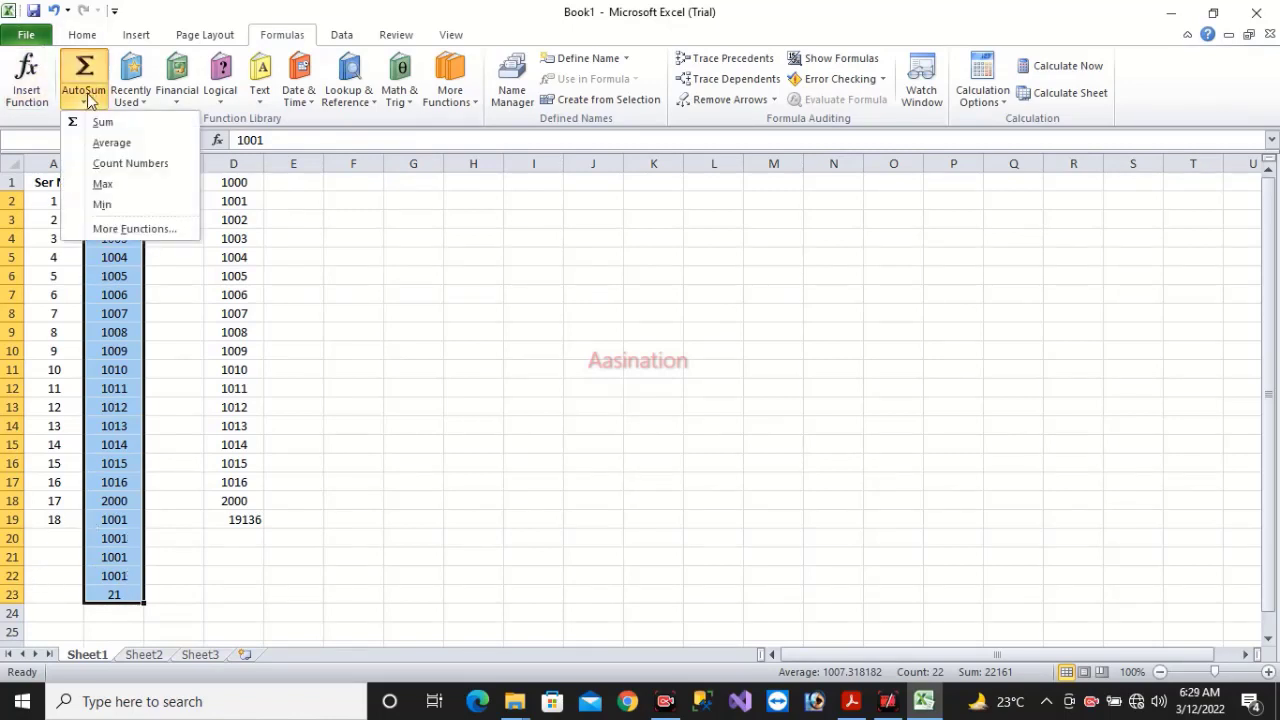
pyautogui.click(103, 184)
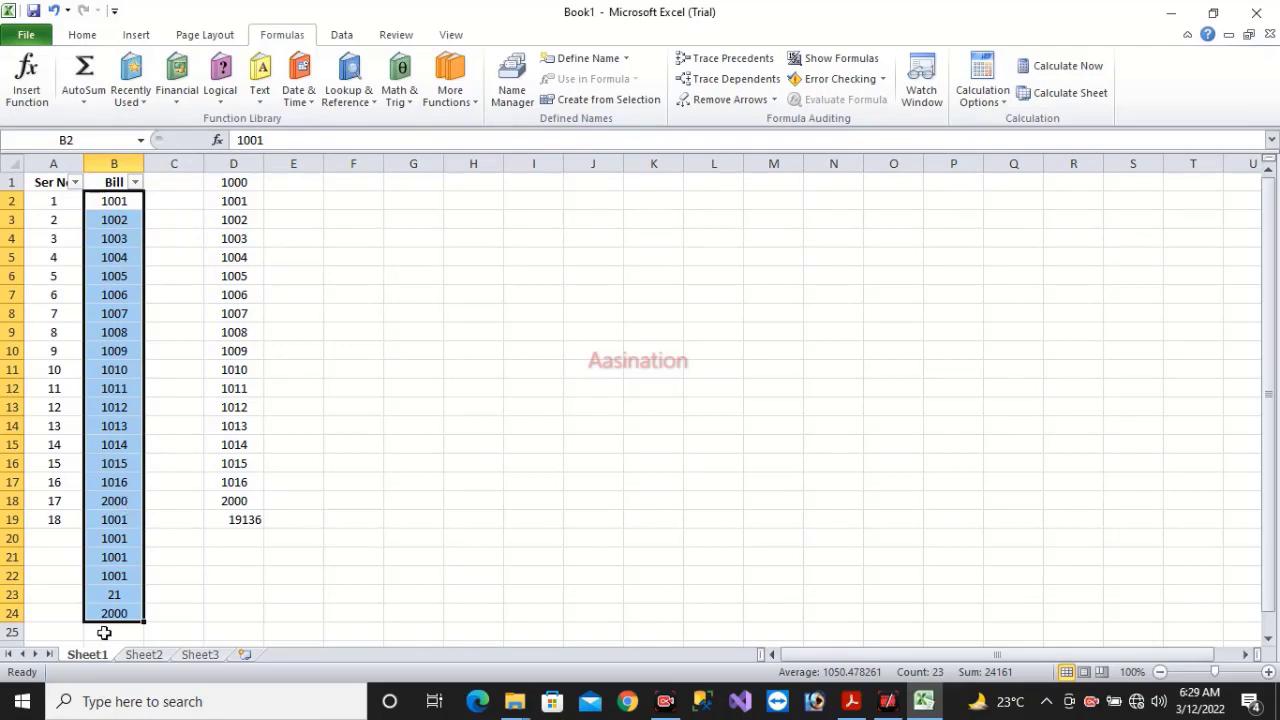
pyautogui.click(88, 100)
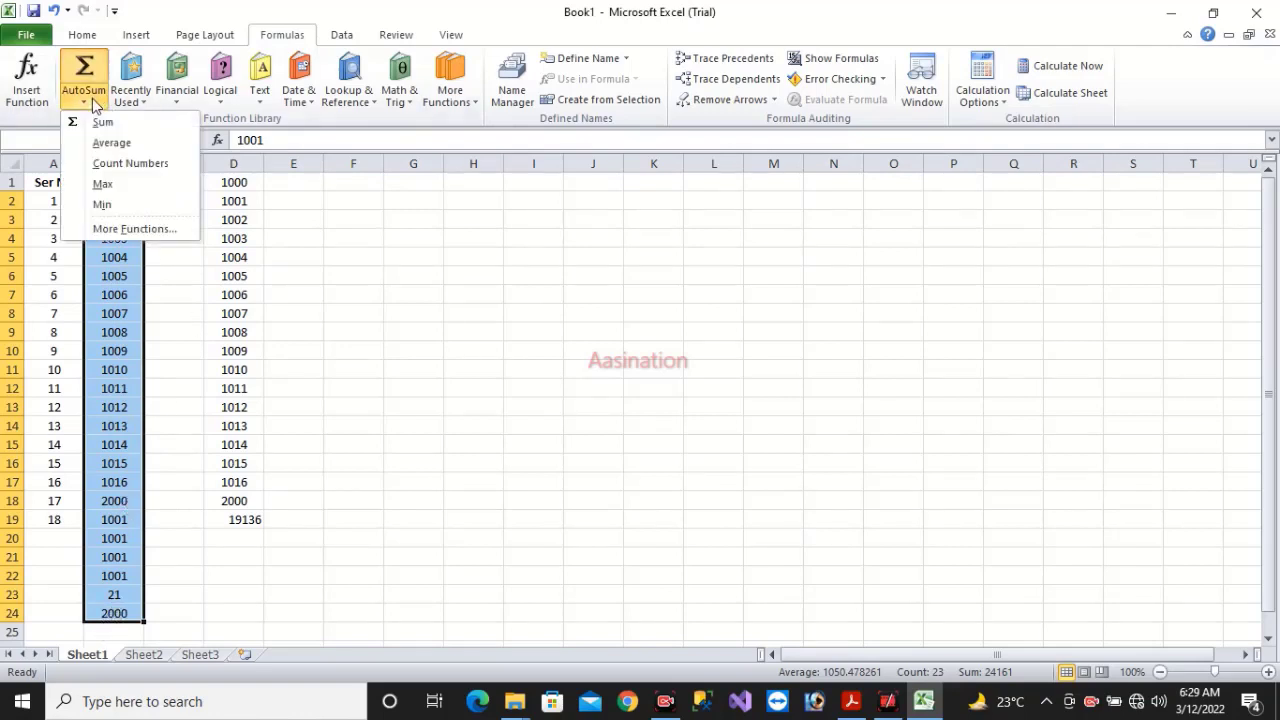
pyautogui.click(104, 205)
pyautogui.click(117, 596)
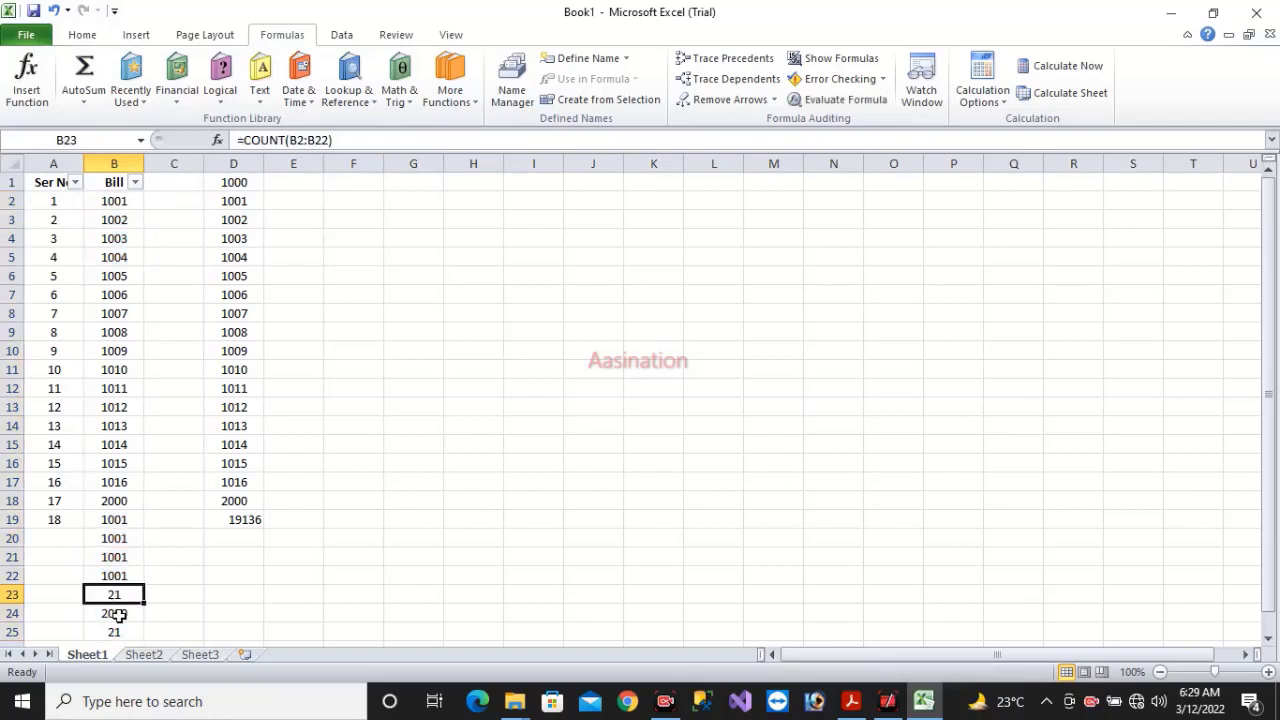
pyautogui.click(113, 630)
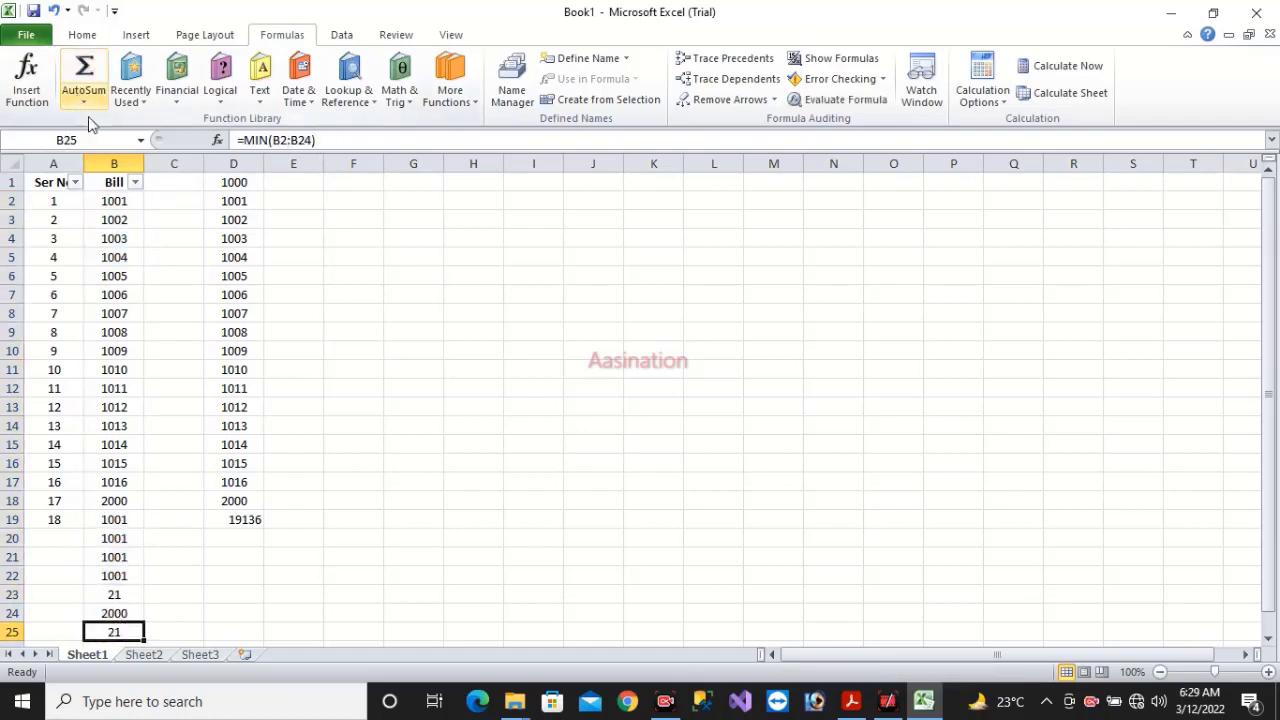
# - Delete the contents of cells B20:B25, including the extra bills and the function results
pyautogui.moveTo(114, 200); pyautogui.dragTo(134, 575)
pyautogui.click(137, 577)
pyautogui.press('Delete')
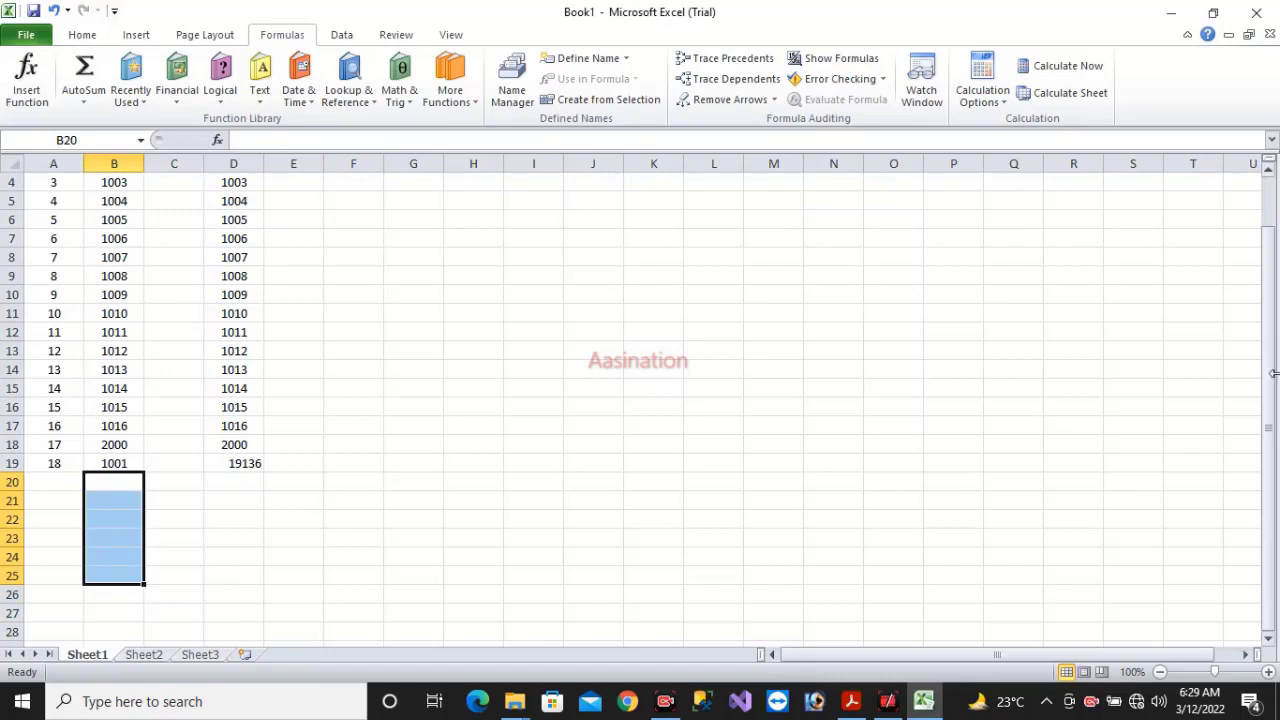
# - Select the bill values B2:B19 and examine the available recently used, financial, logical, text, and date and time functions
pyautogui.moveTo(1270, 392); pyautogui.dragTo(1270, 378)
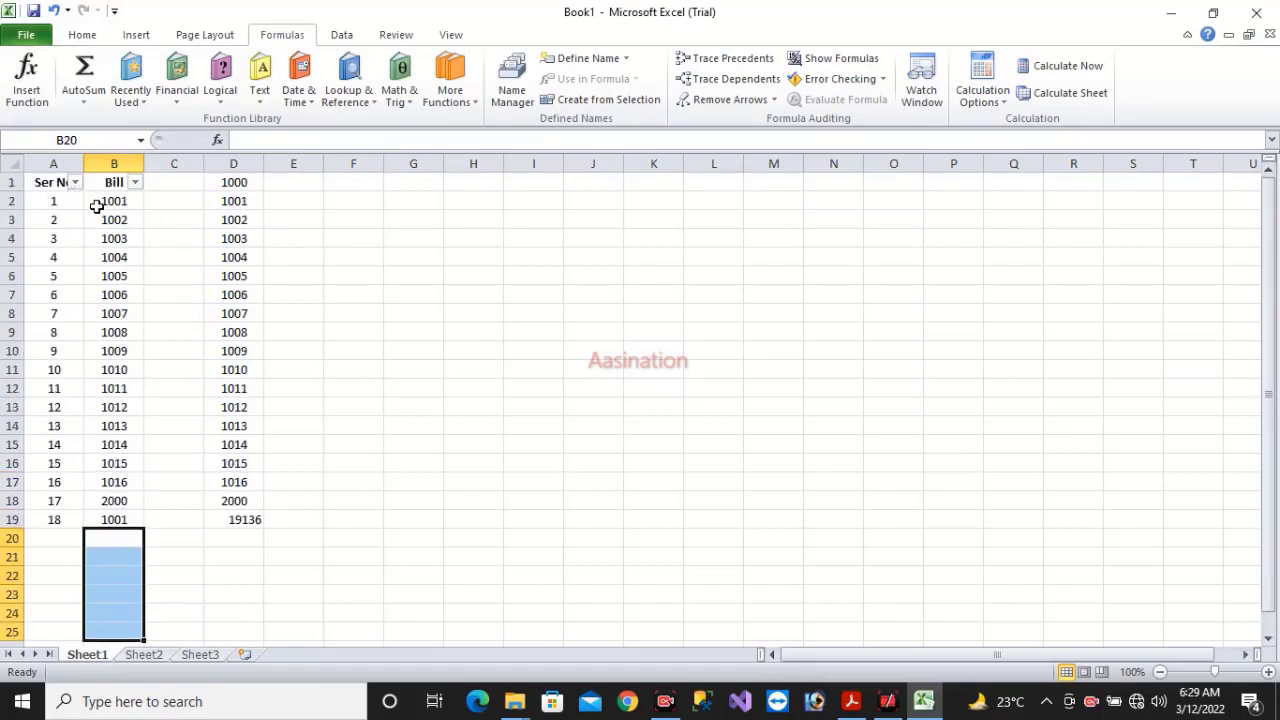
pyautogui.moveTo(100, 204); pyautogui.dragTo(108, 514)
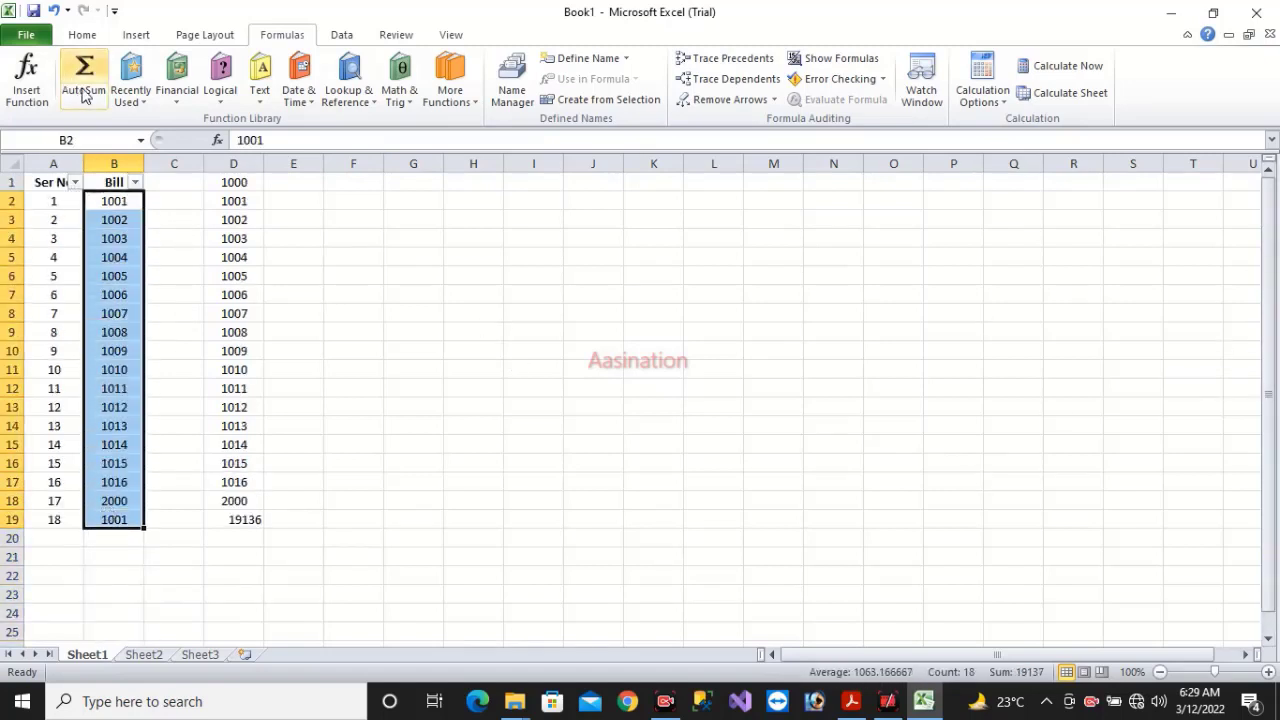
pyautogui.click(141, 104)
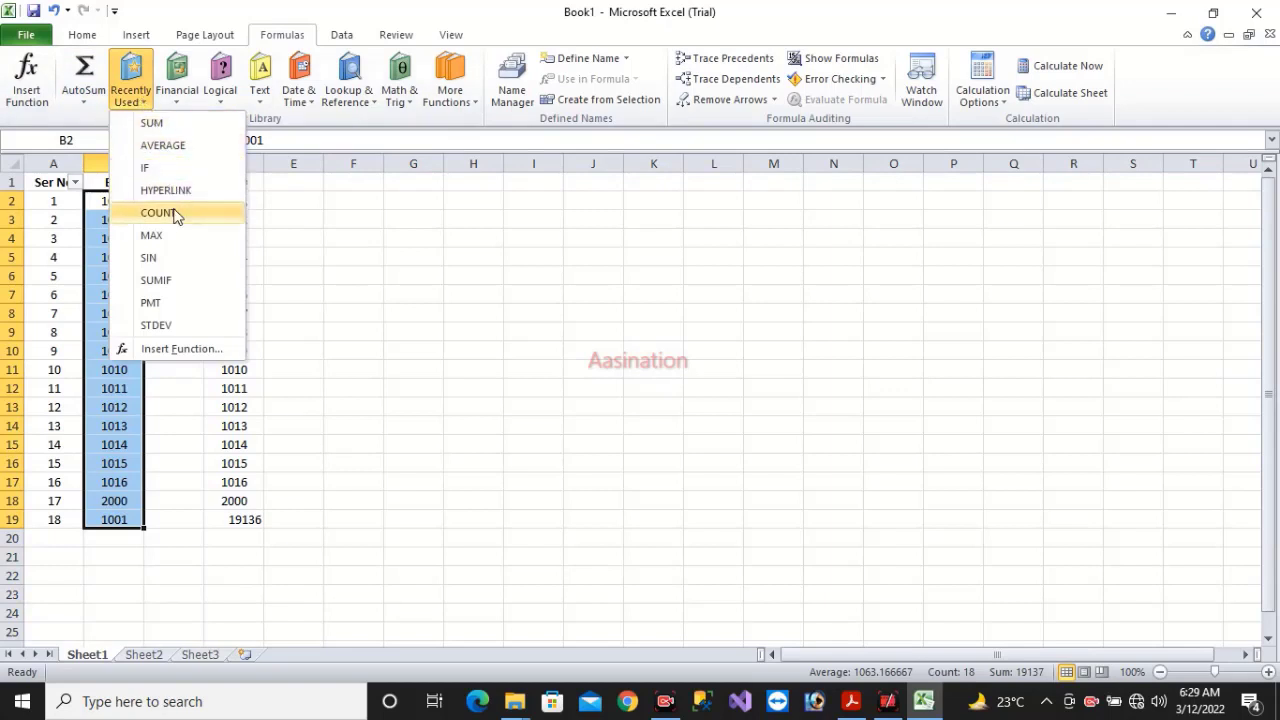
pyautogui.click(232, 137)
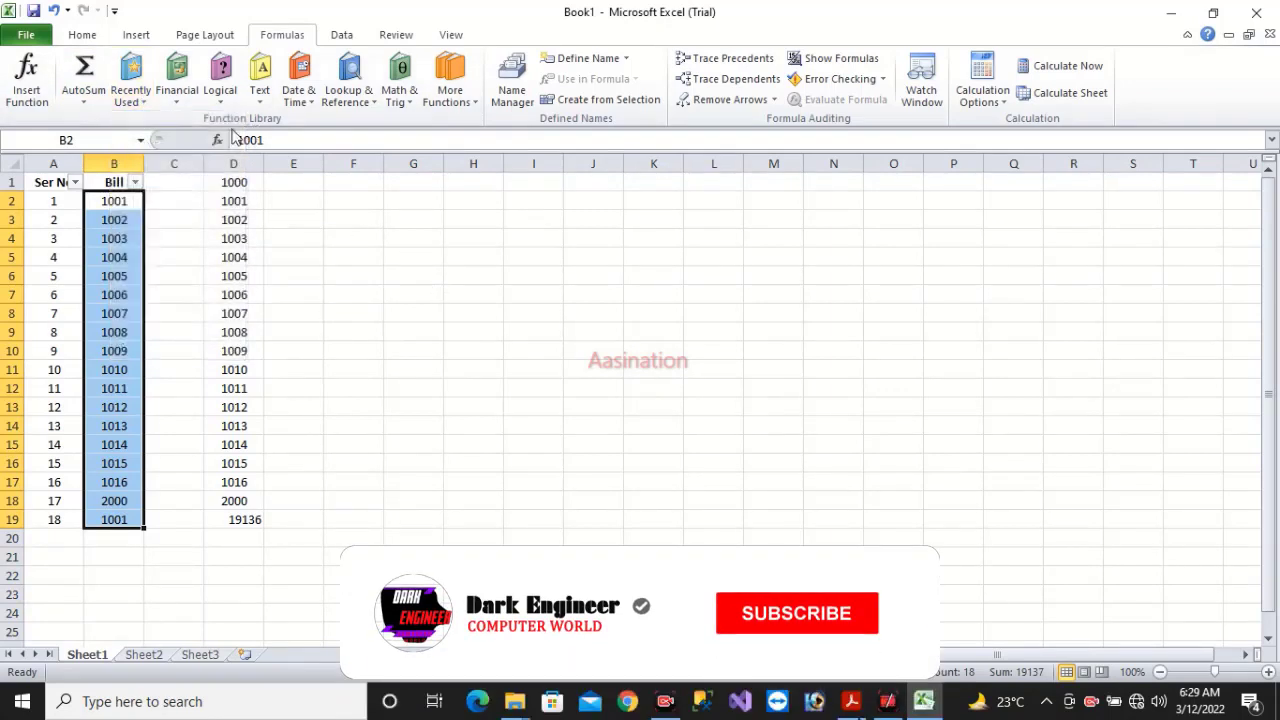
pyautogui.click(183, 100)
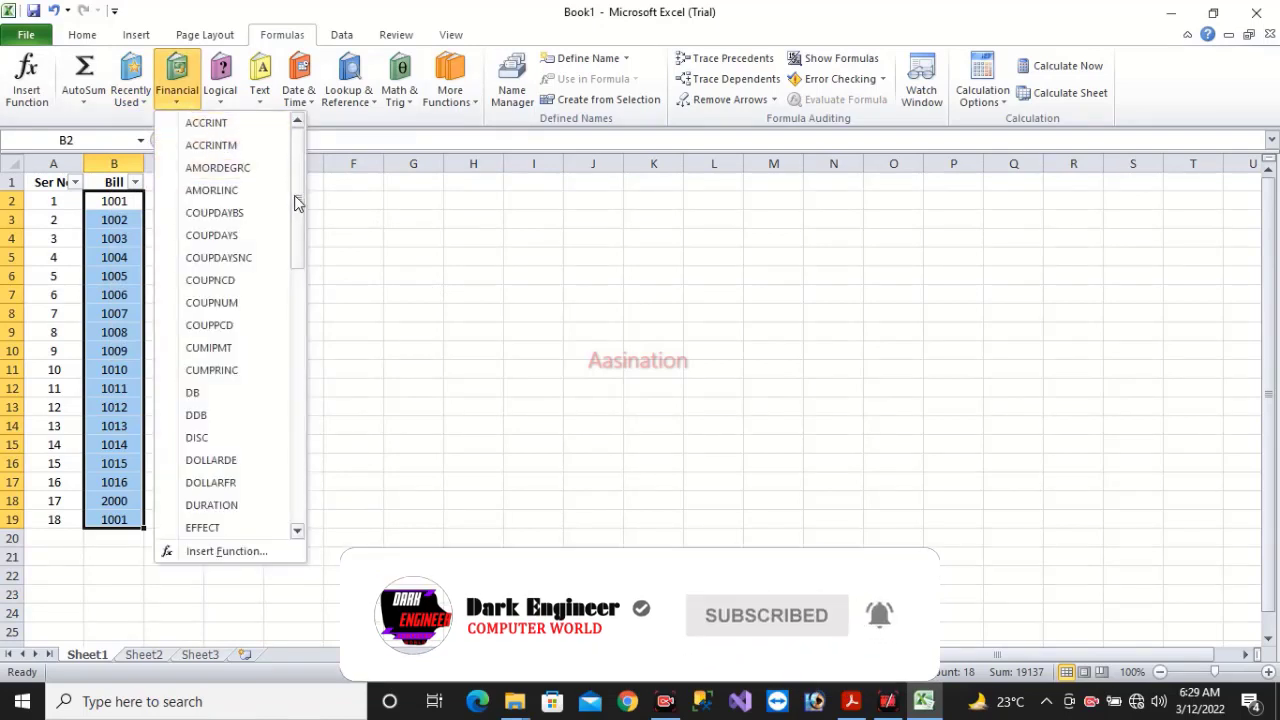
pyautogui.moveTo(296, 198); pyautogui.dragTo(296, 296)
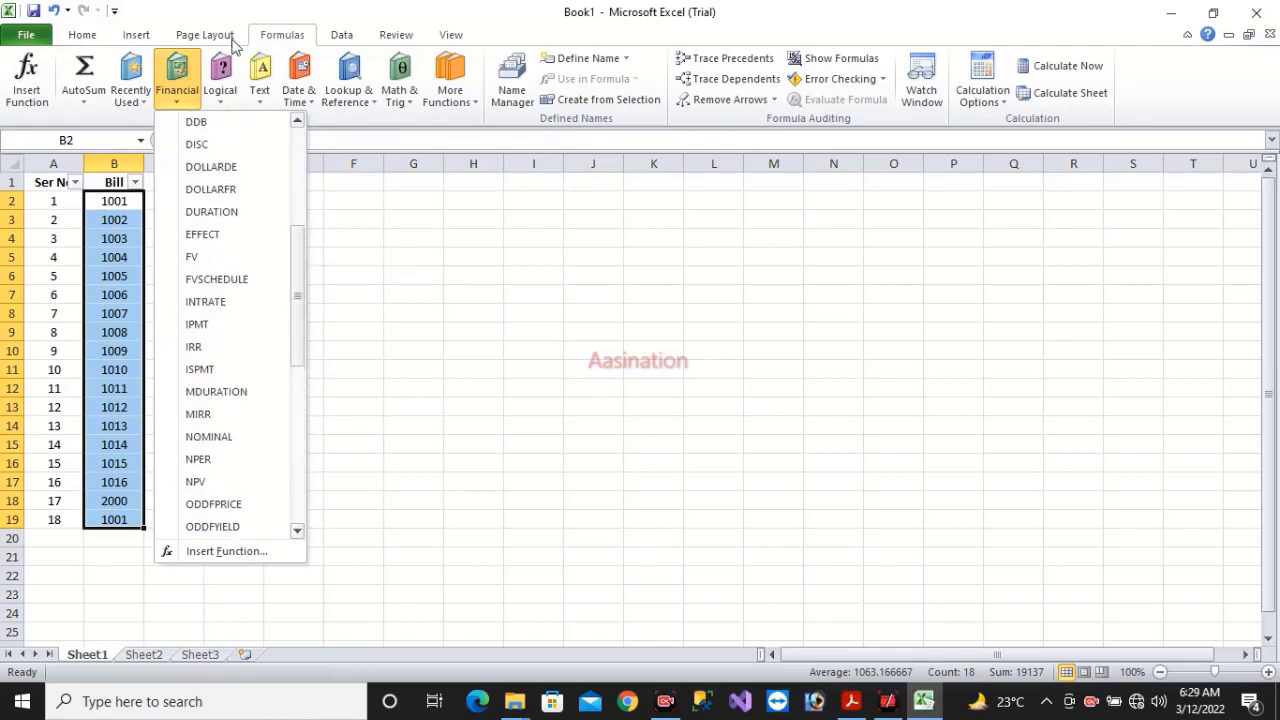
pyautogui.click(221, 95)
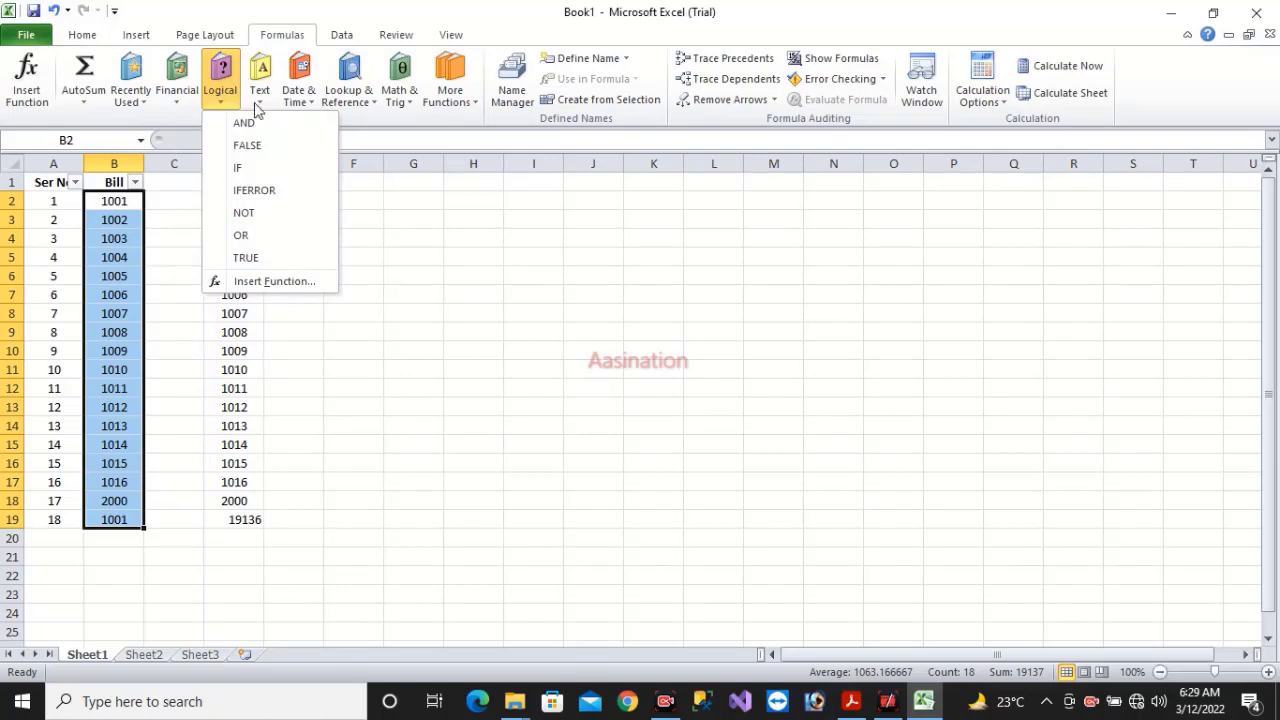
pyautogui.click(263, 104)
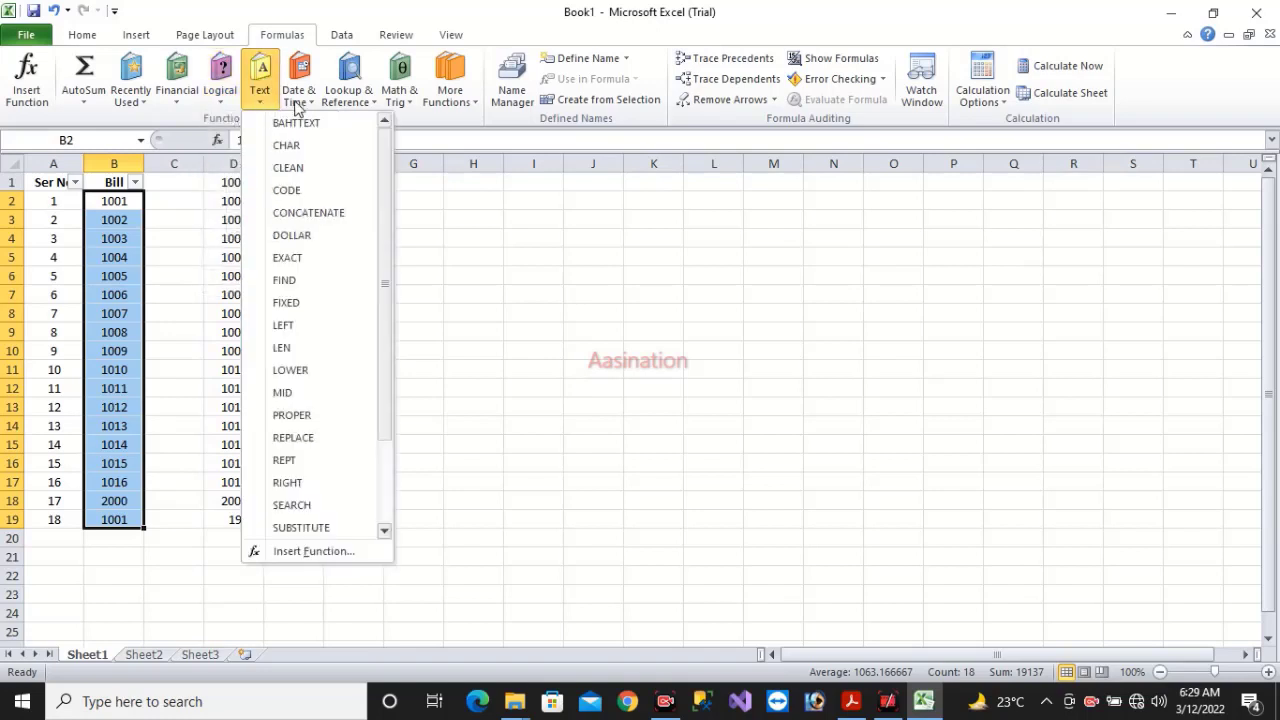
pyautogui.click(305, 100)
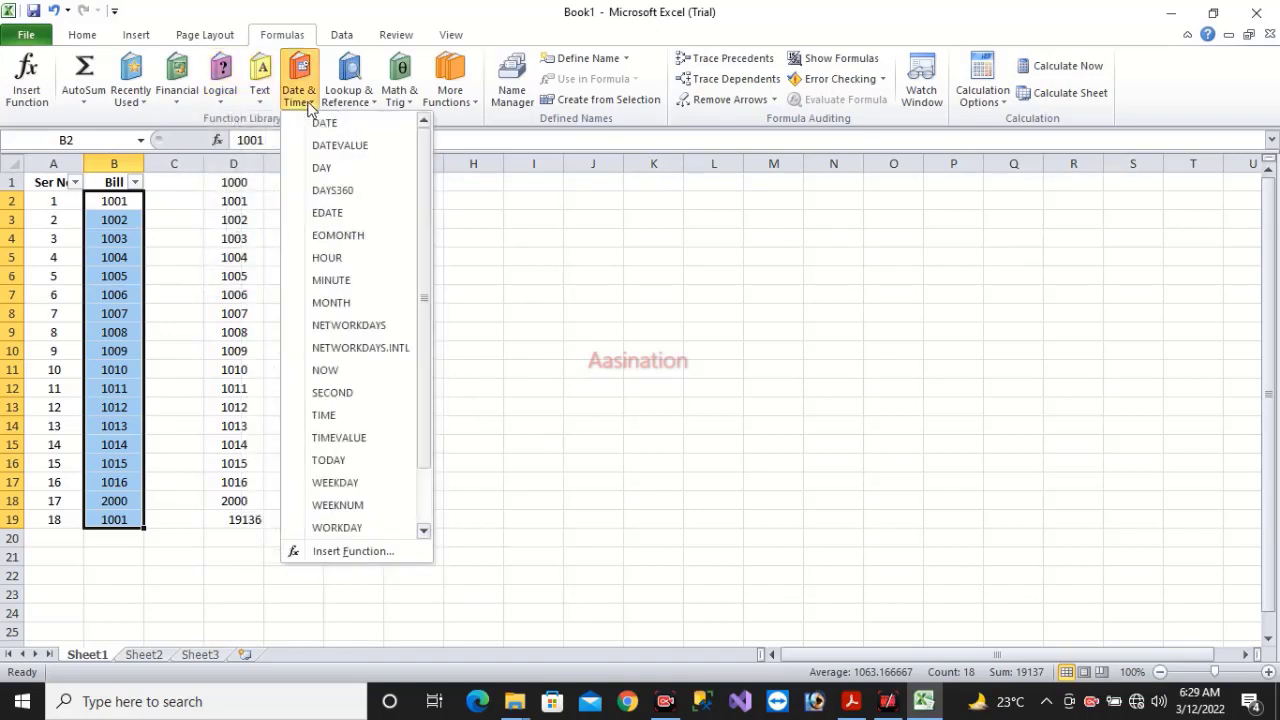
pyautogui.click(572, 262)
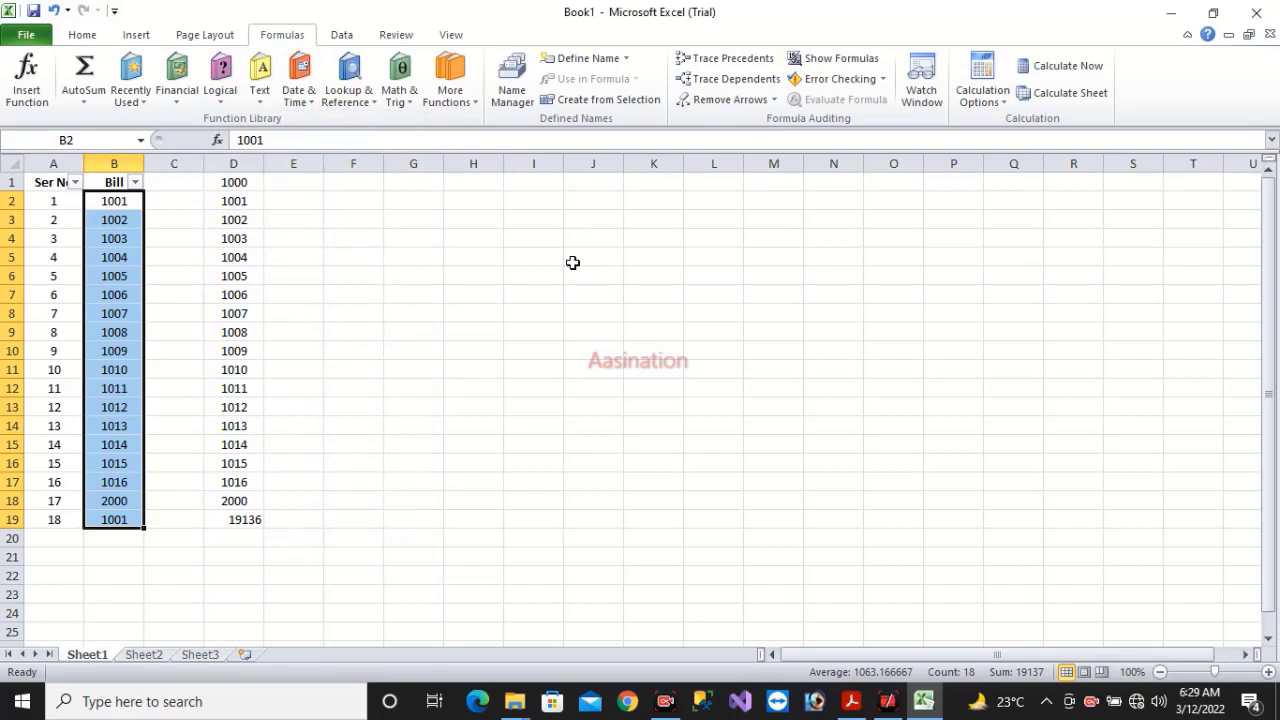